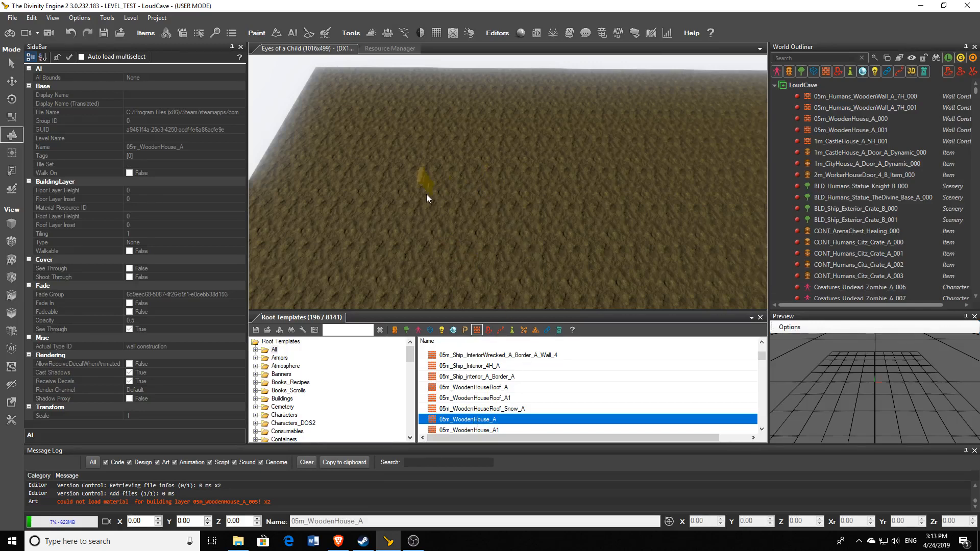
Cancel the pending placement and limit the root templates to wall constructions only
{"action": "right_click", "coordinate": [430, 212]}
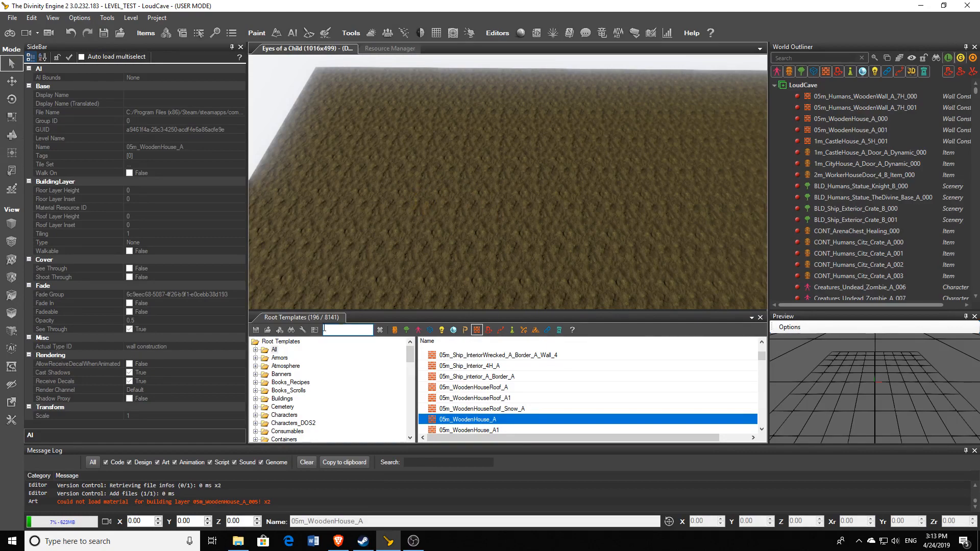
{"action": "left_click", "coordinate": [477, 329]}
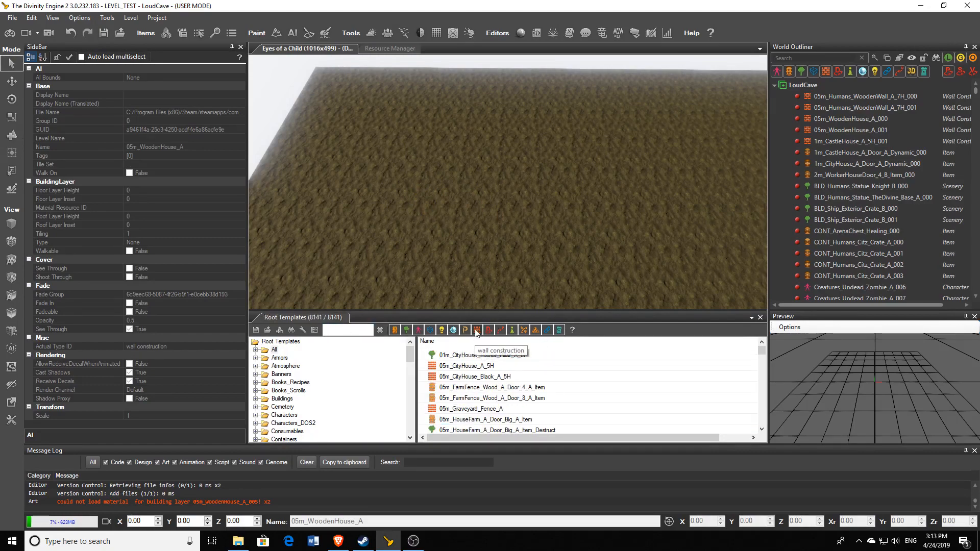
{"action": "left_click", "coordinate": [476, 331]}
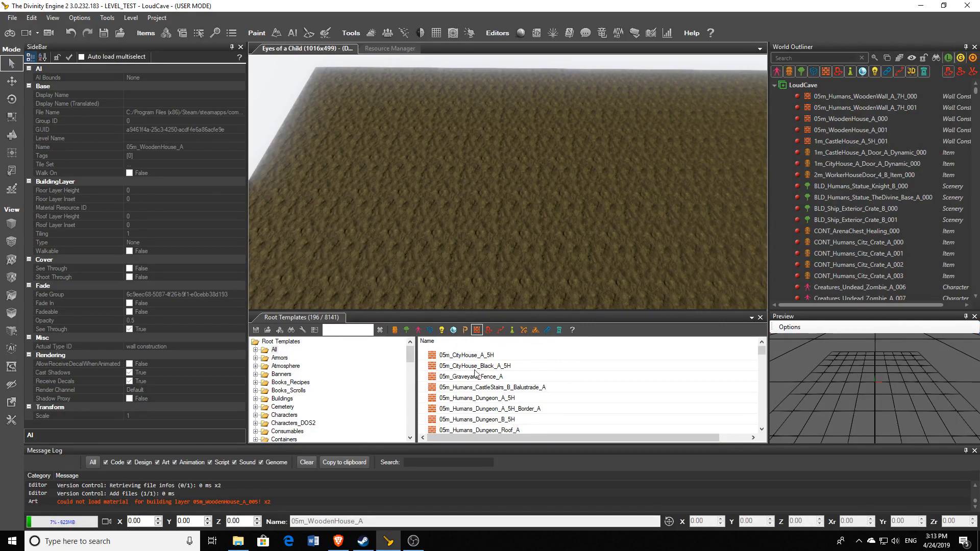
Place one 05m_WoodenHouse_A wall construction on the open ground near the edge of the terrain, and end placement
{"action": "scroll", "coordinate": [475, 373], "scroll_direction": "down", "scroll_amount": 2}
{"action": "scroll", "coordinate": [475, 375], "scroll_direction": "down", "scroll_amount": 4}
{"action": "left_click", "coordinate": [459, 387]}
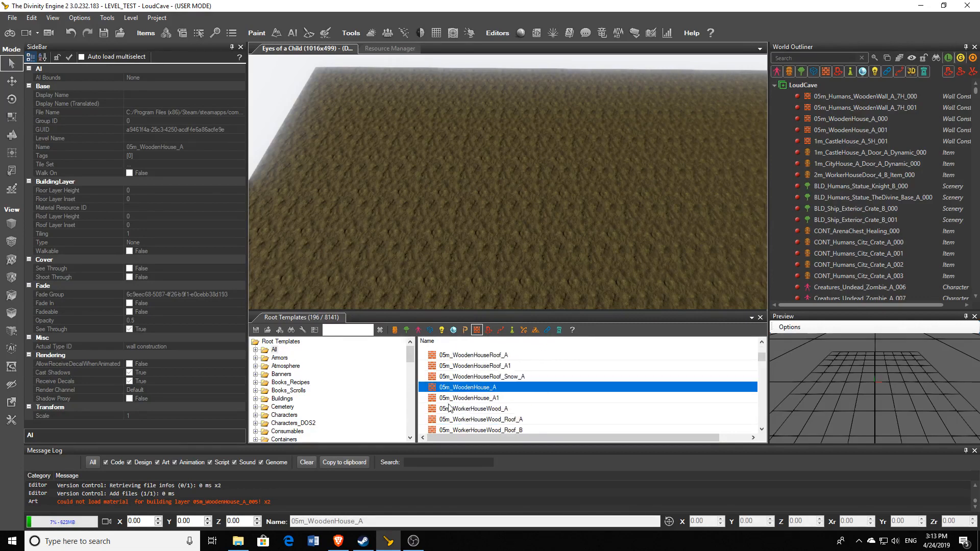
{"action": "left_click_drag", "start_coordinate": [466, 391], "coordinate": [573, 294]}
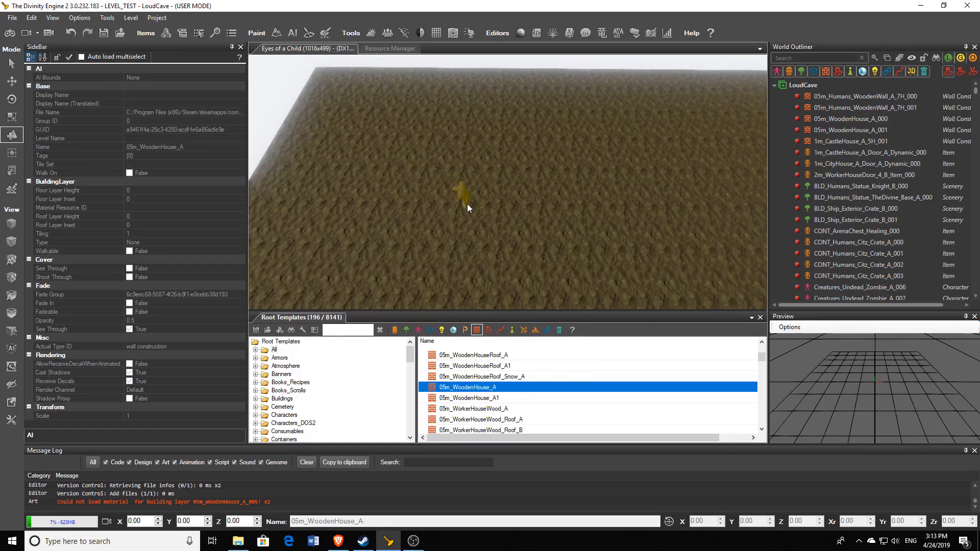
{"action": "left_click", "coordinate": [467, 203]}
{"action": "key", "text": "Escape"}
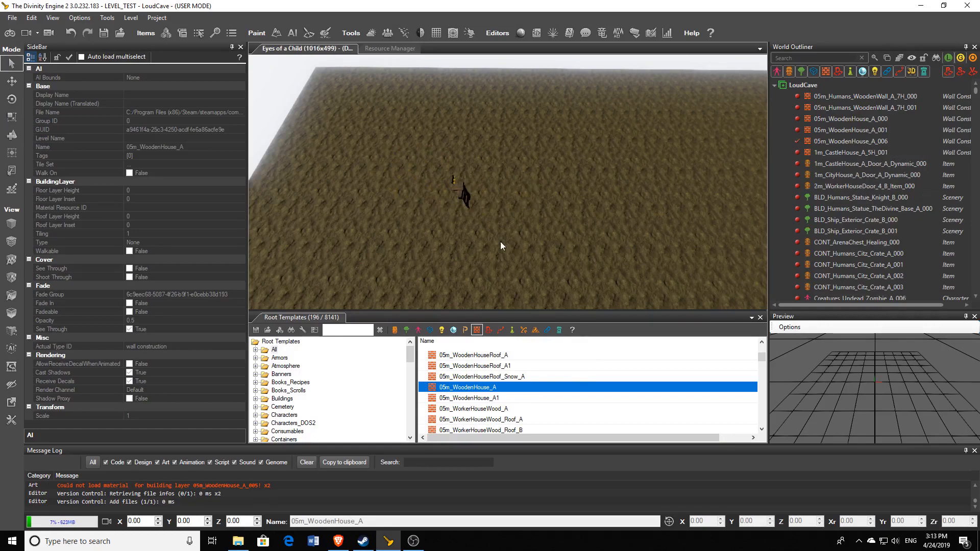
Move the newly placed wooden house wall across the ground to about X -72.74, Z 11.82
{"action": "scroll", "coordinate": [464, 197], "scroll_direction": "up", "scroll_amount": 8}
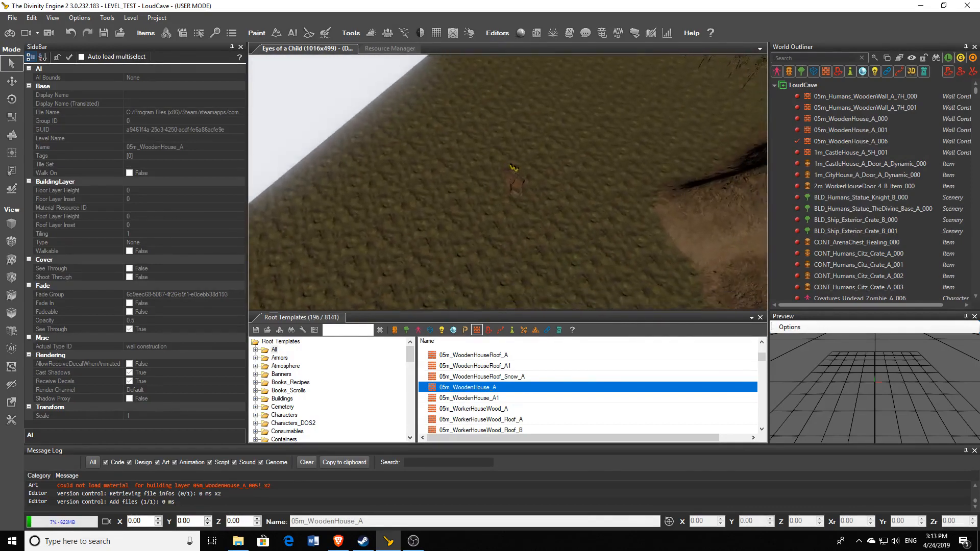
{"action": "left_click", "coordinate": [509, 144]}
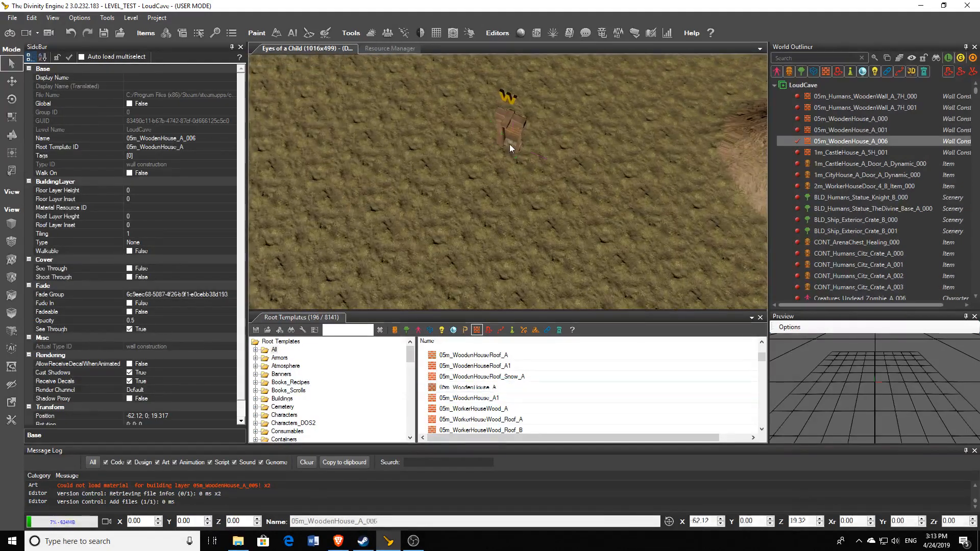
{"action": "left_click", "coordinate": [11, 81]}
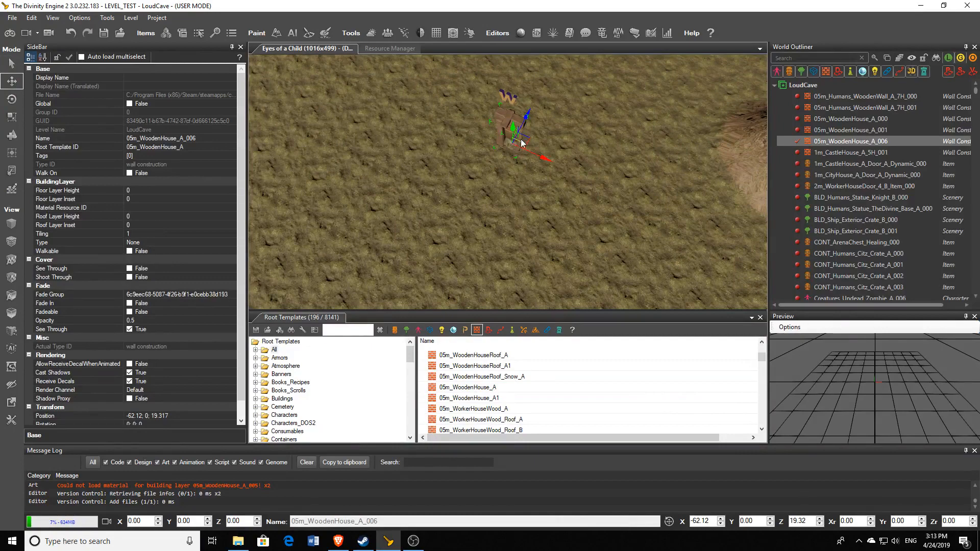
{"action": "left_click_drag", "start_coordinate": [528, 136], "coordinate": [435, 147]}
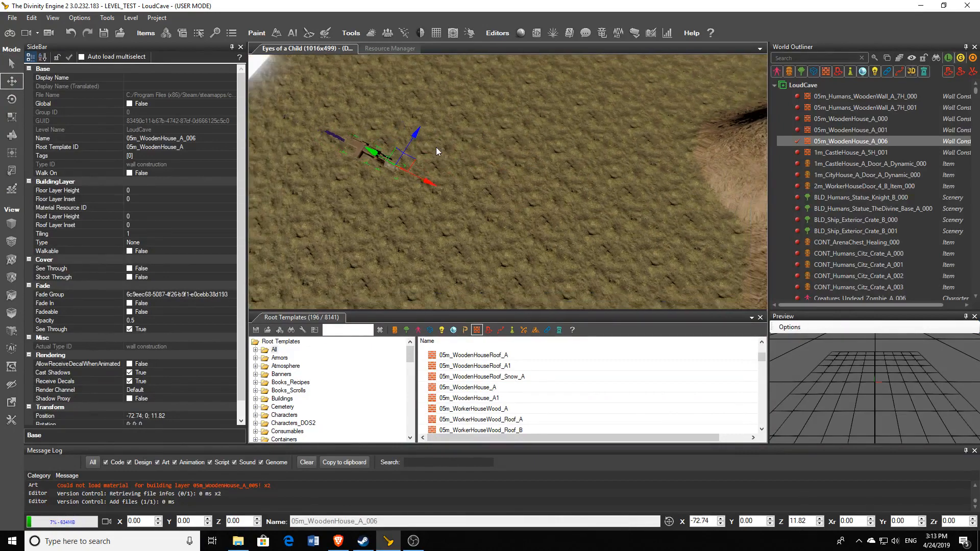
Using wall construction mode, extend the small wooden wall sideways into a longer run with two middle pieces between its ends
{"action": "scroll", "coordinate": [435, 147], "scroll_direction": "down", "scroll_amount": 3}
{"action": "middle_click_drag", "start_coordinate": [436, 147], "coordinate": [489, 158]}
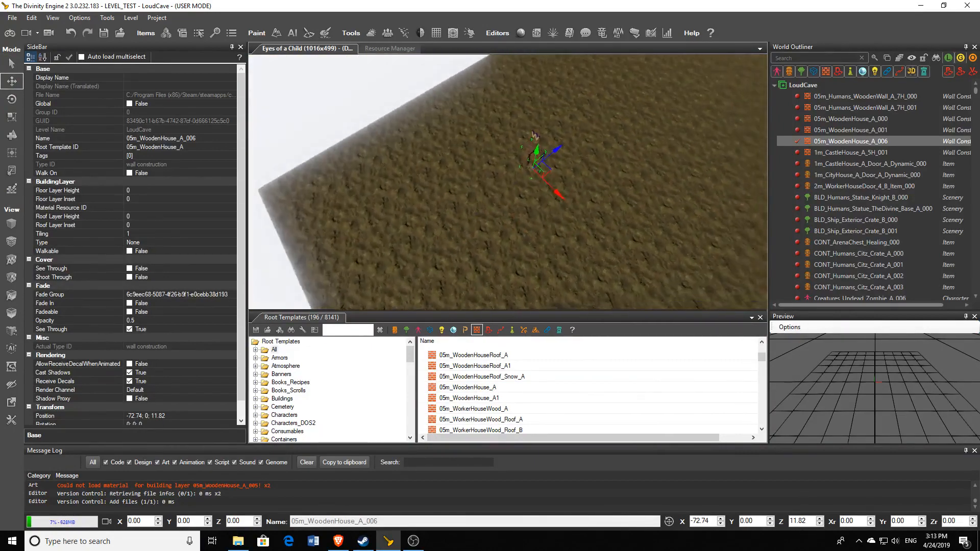
{"action": "middle_click_drag", "start_coordinate": [408, 165], "coordinate": [439, 167]}
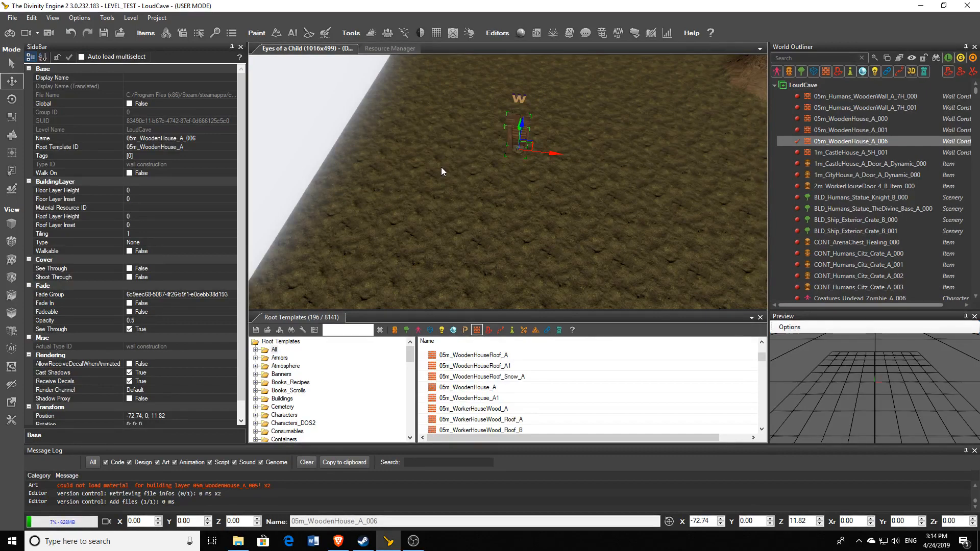
{"action": "scroll", "coordinate": [513, 173], "scroll_direction": "up", "scroll_amount": 5}
{"action": "right_click_drag", "start_coordinate": [513, 168], "coordinate": [473, 223]}
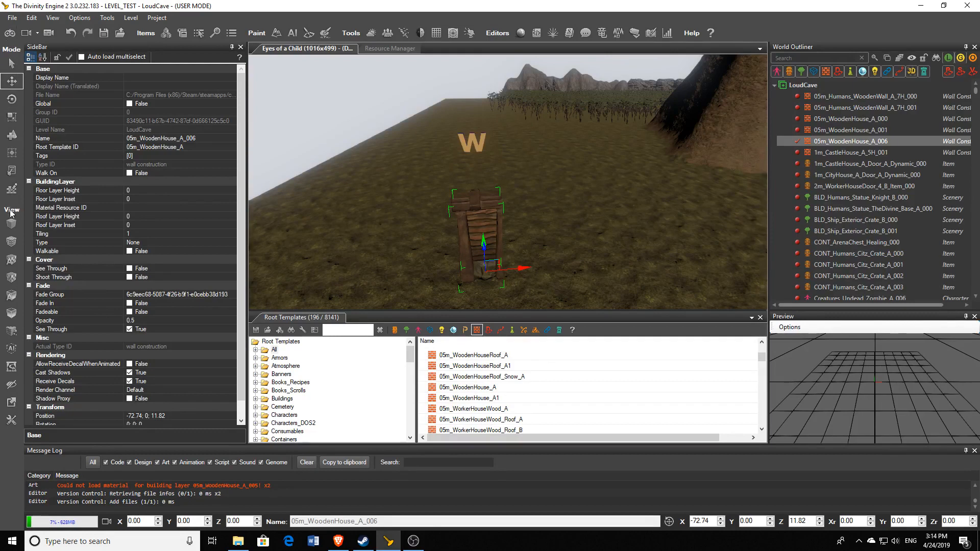
{"action": "left_click", "coordinate": [11, 189]}
{"action": "left_click", "coordinate": [479, 237]}
{"action": "middle_click_drag", "start_coordinate": [515, 165], "coordinate": [517, 164]}
{"action": "scroll", "coordinate": [516, 164], "scroll_direction": "down", "scroll_amount": 3}
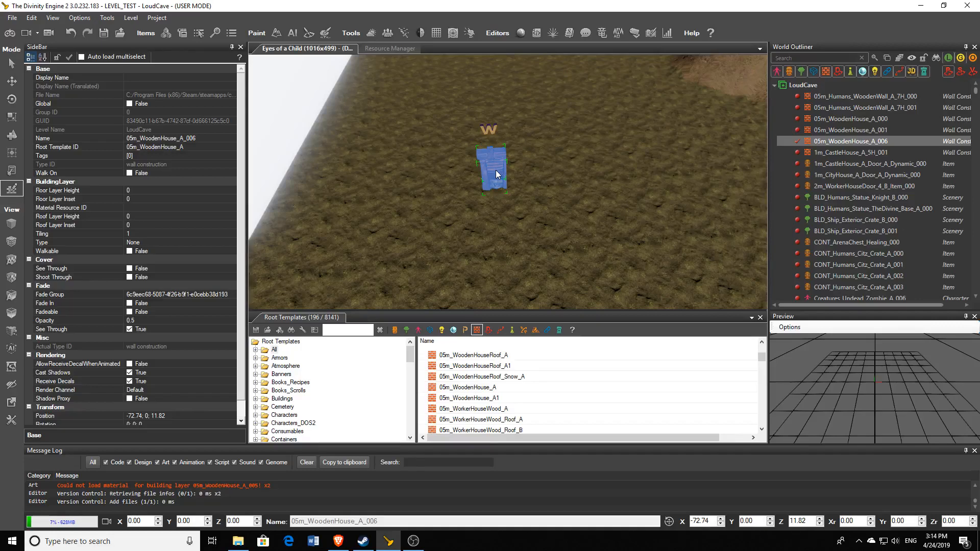
{"action": "mouse_move", "coordinate": [495, 170]}
{"action": "left_mouse_down"}
{"action": "mouse_move", "coordinate": [710, 168]}
{"action": "mouse_move", "coordinate": [681, 164]}
{"action": "mouse_move", "coordinate": [760, 153]}
{"action": "mouse_move", "coordinate": [675, 159]}
{"action": "left_mouse_up"}
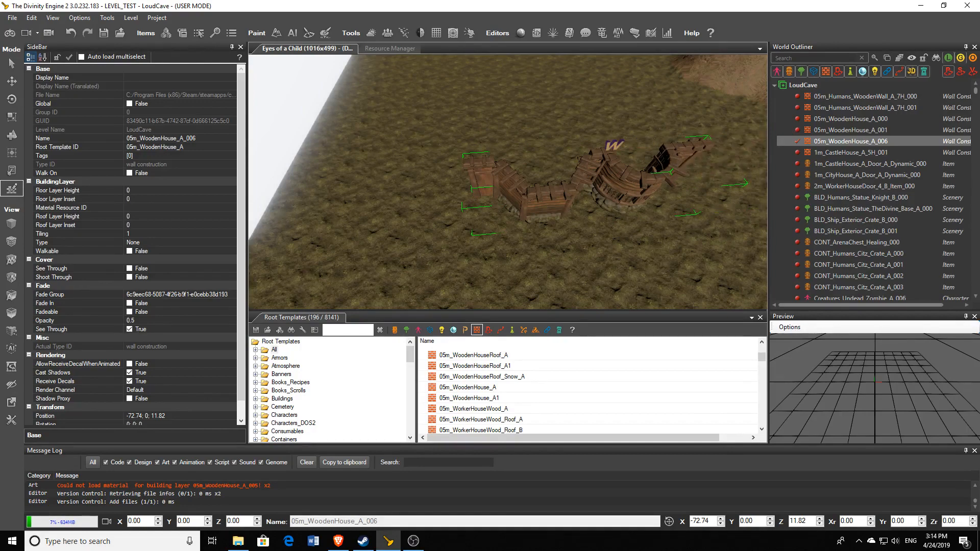
Examine the two middle pieces of the extended wall from several angles, selecting each in turn
{"action": "middle_click_drag", "start_coordinate": [672, 158], "coordinate": [571, 159]}
{"action": "middle_click_drag", "start_coordinate": [461, 224], "coordinate": [576, 214]}
{"action": "scroll", "coordinate": [522, 205], "scroll_direction": "up", "scroll_amount": 3}
{"action": "left_click", "coordinate": [524, 215]}
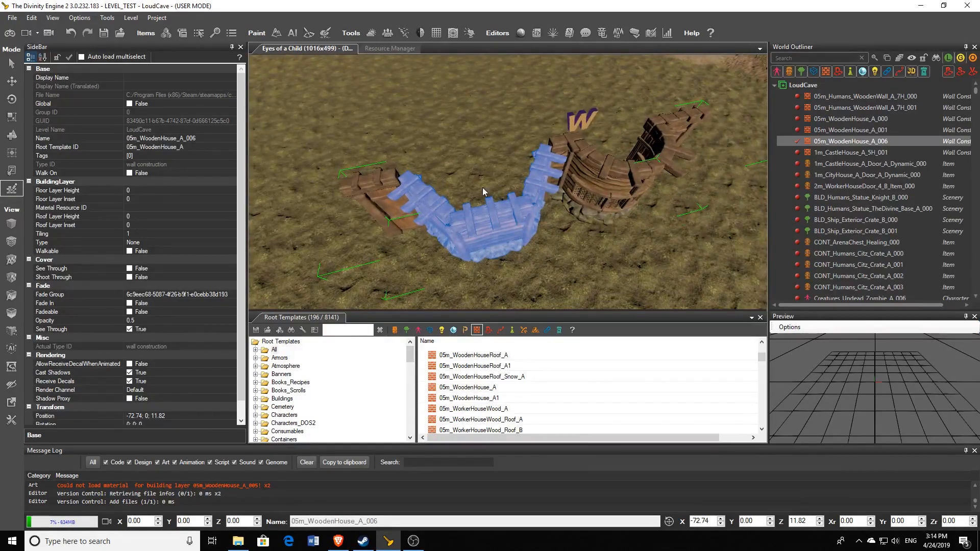
{"action": "middle_click_drag", "start_coordinate": [468, 192], "coordinate": [543, 142]}
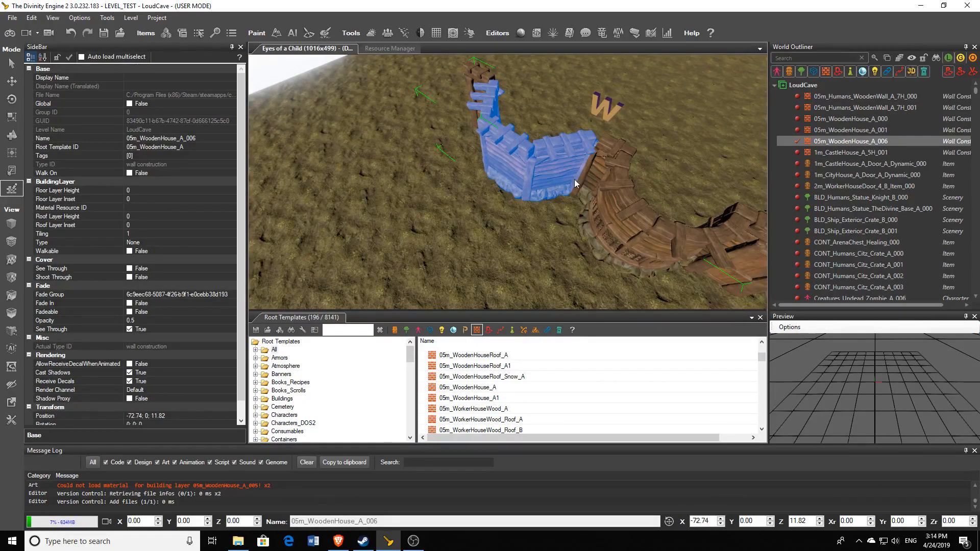
{"action": "middle_click_drag", "start_coordinate": [574, 179], "coordinate": [498, 173]}
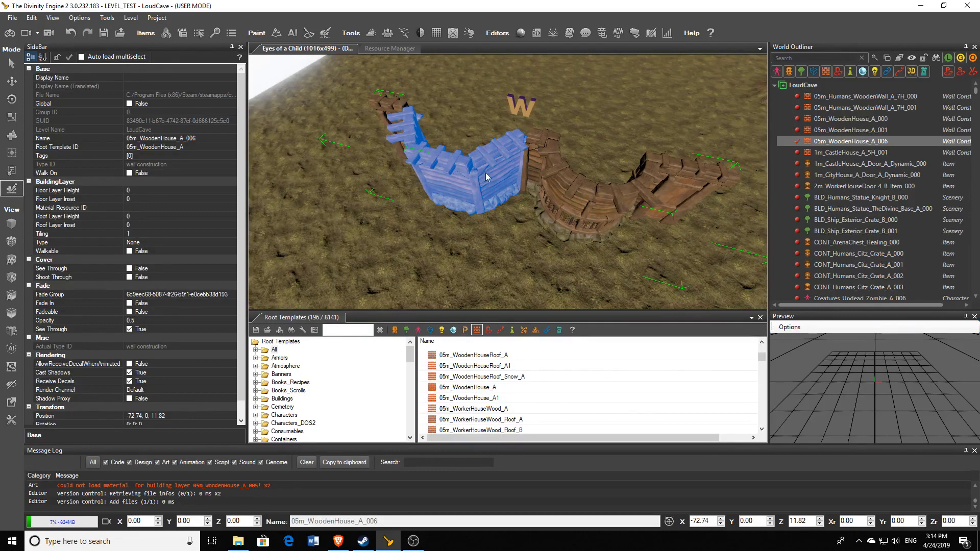
{"action": "left_click", "coordinate": [562, 201]}
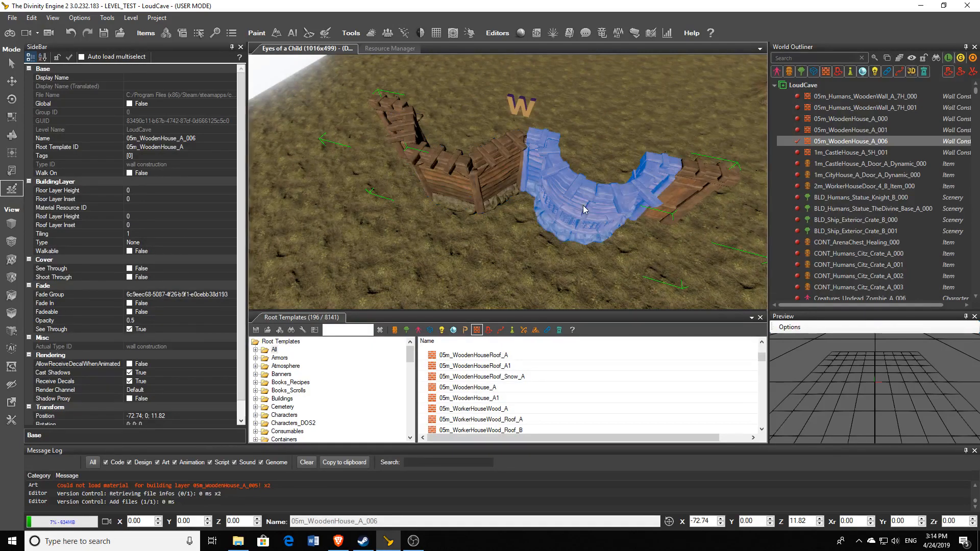
Cycle the left middle wall piece through its variants until it is a straight, solid plank wall on a stone base
{"action": "left_click", "coordinate": [438, 175]}
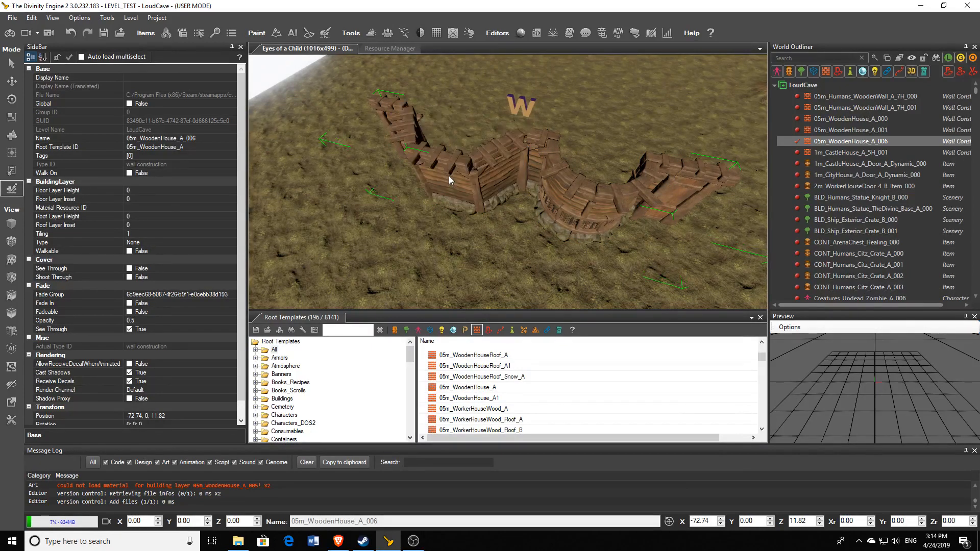
{"action": "key", "text": "space"}
{"action": "key", "text": "space"}
{"action": "key", "text": "space"}
{"action": "key", "text": "space"}
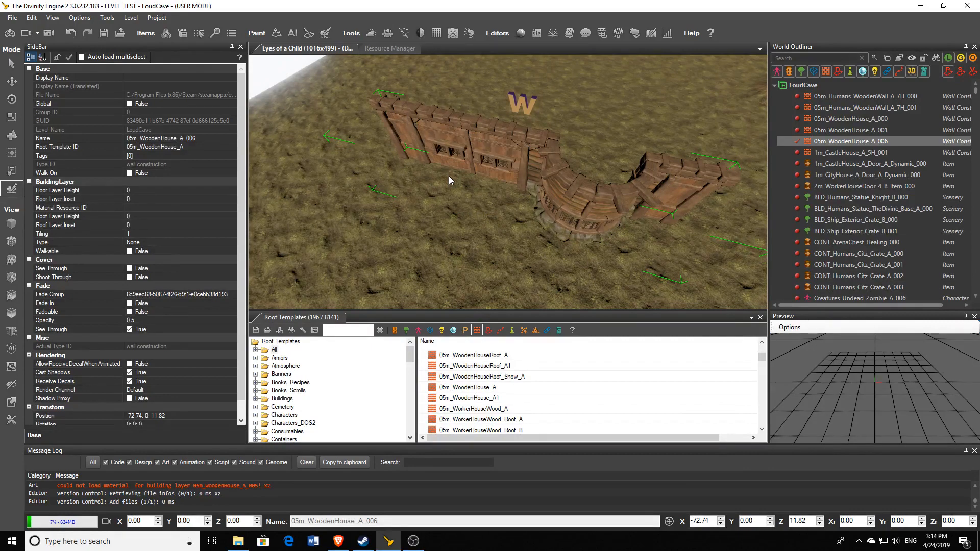
{"action": "key", "text": "space"}
{"action": "key", "text": "space"}
{"action": "key", "text": "space"}
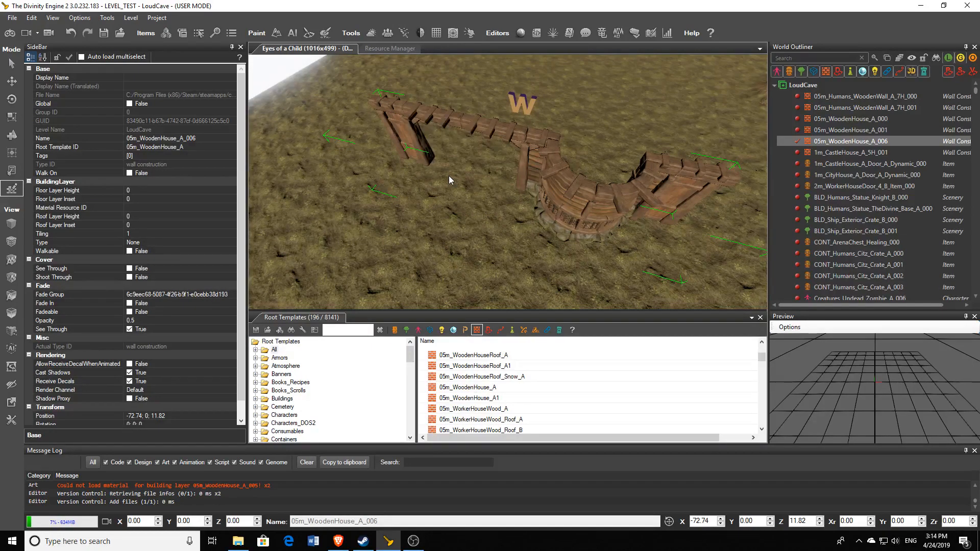
{"action": "key", "text": "space"}
{"action": "key", "text": "space"}
{"action": "key", "text": "space"}
{"action": "key", "text": "space"}
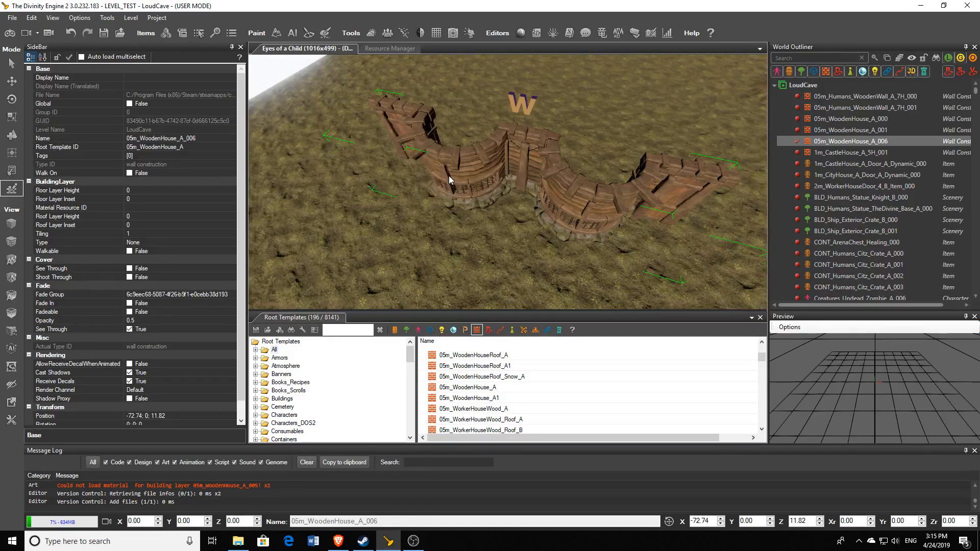
{"action": "key", "text": "space"}
{"action": "key", "text": "space"}
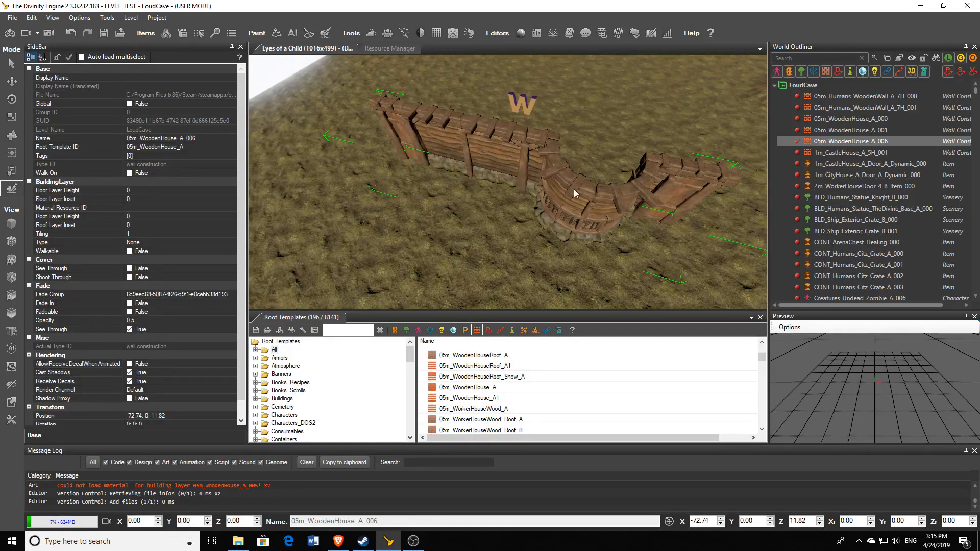
Cycle the curved right middle piece through its variants until it is a straight plank wall with diagonal braces
{"action": "key", "text": "space"}
{"action": "key", "text": "space"}
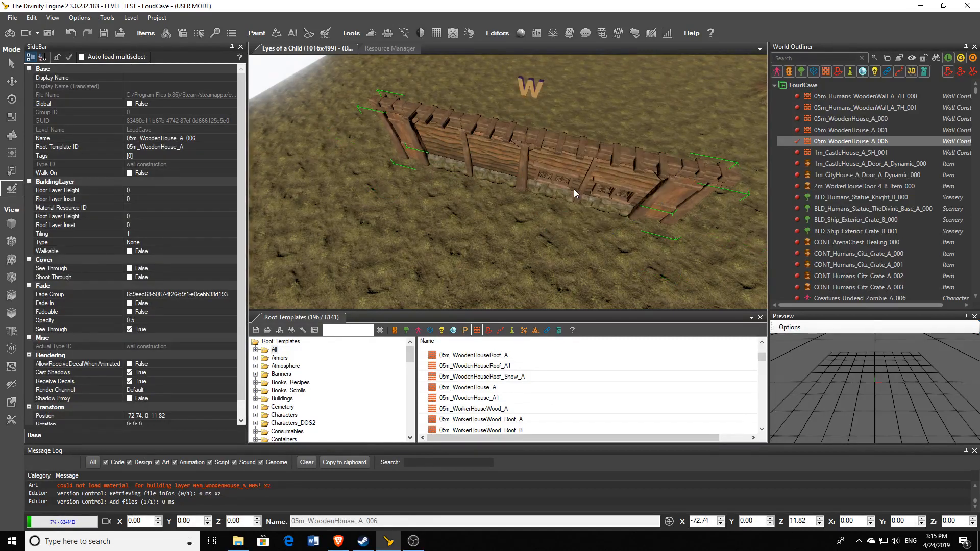
{"action": "key", "text": "space"}
{"action": "key", "text": "space"}
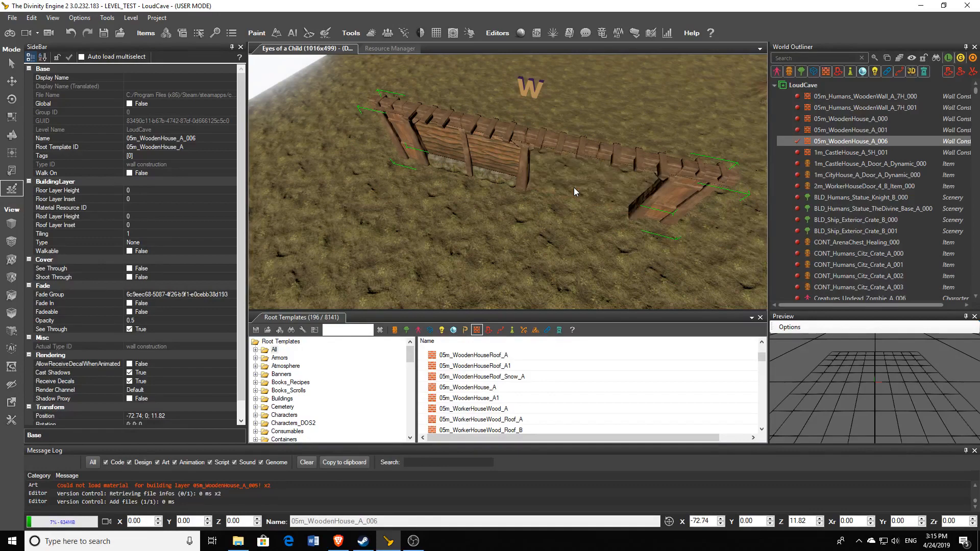
{"action": "key", "text": "space"}
Move the whole wooden wall along the ground to about X -75.07, Z 0.74
{"action": "scroll", "coordinate": [574, 188], "scroll_direction": "down", "scroll_amount": 10}
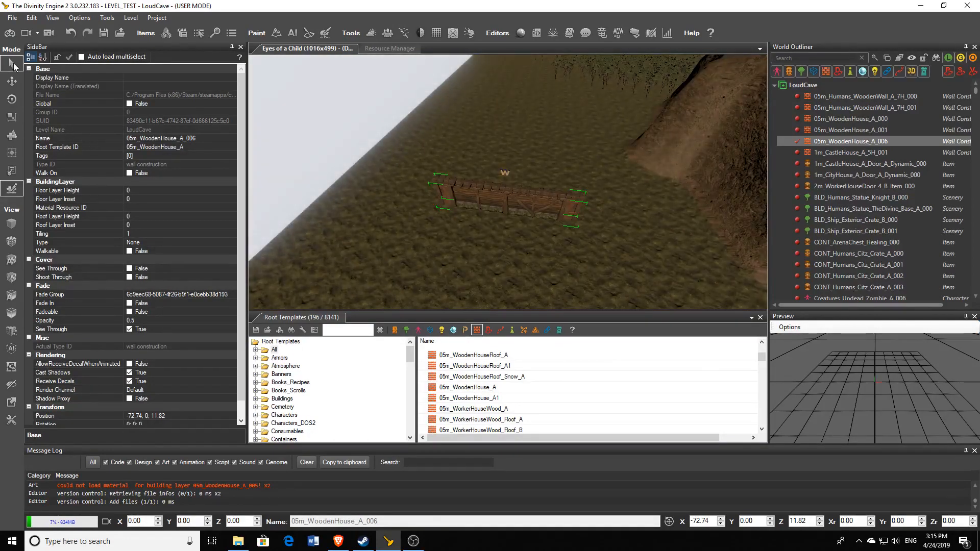
{"action": "left_click", "coordinate": [13, 83]}
{"action": "left_click_drag", "start_coordinate": [455, 179], "coordinate": [454, 251]}
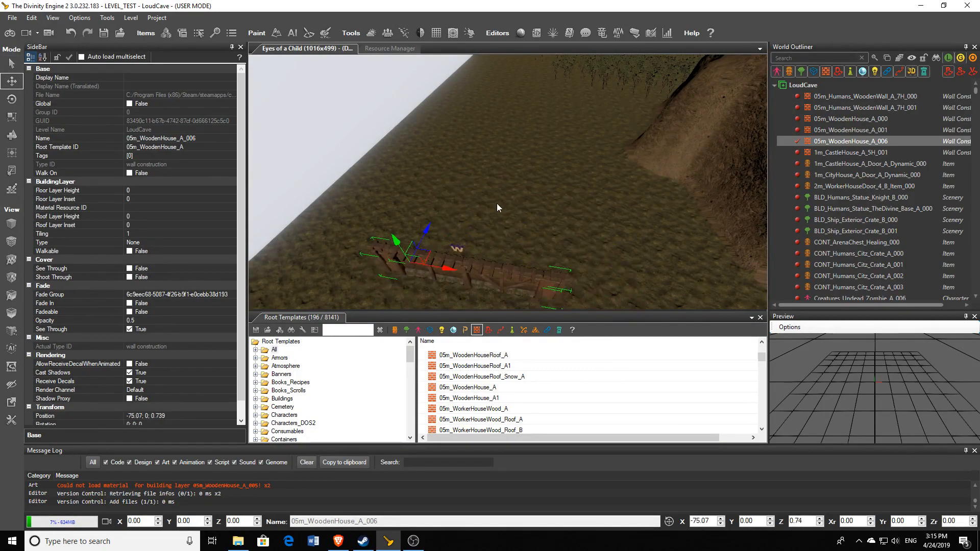
Return to wall construction mode and split the left middle wall piece with Split WallPiece
{"action": "middle_click_drag", "start_coordinate": [497, 204], "coordinate": [607, 217]}
{"action": "scroll", "coordinate": [499, 212], "scroll_direction": "up", "scroll_amount": 4}
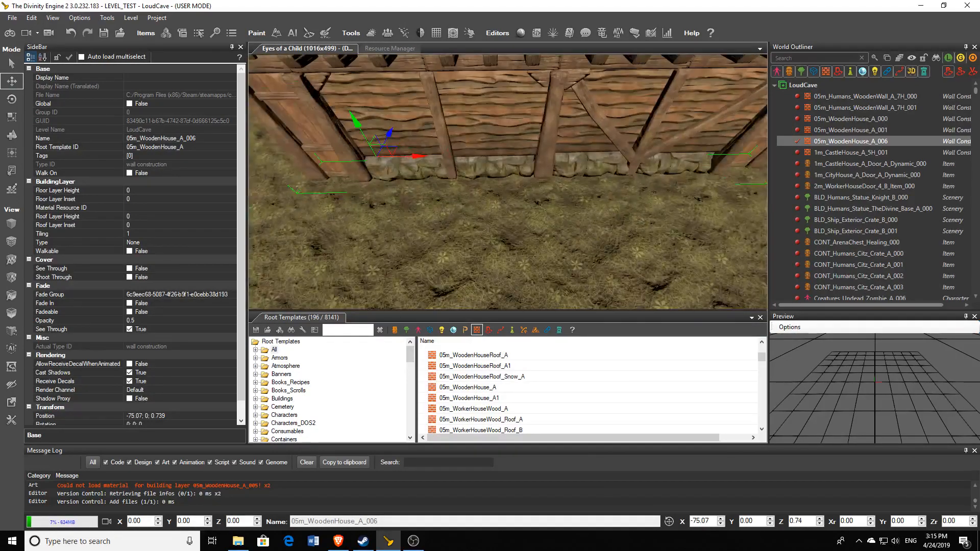
{"action": "scroll", "coordinate": [497, 189], "scroll_direction": "down", "scroll_amount": 3}
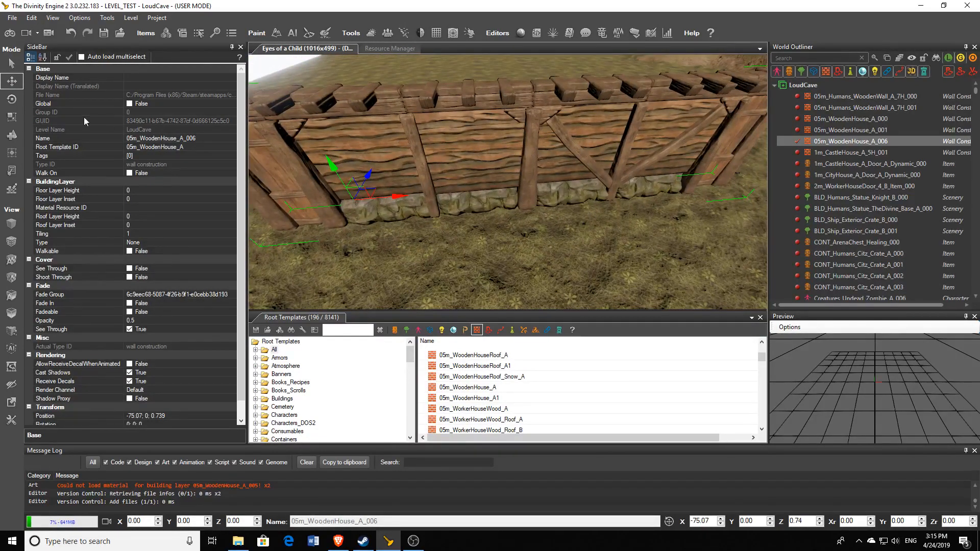
{"action": "left_click", "coordinate": [12, 188]}
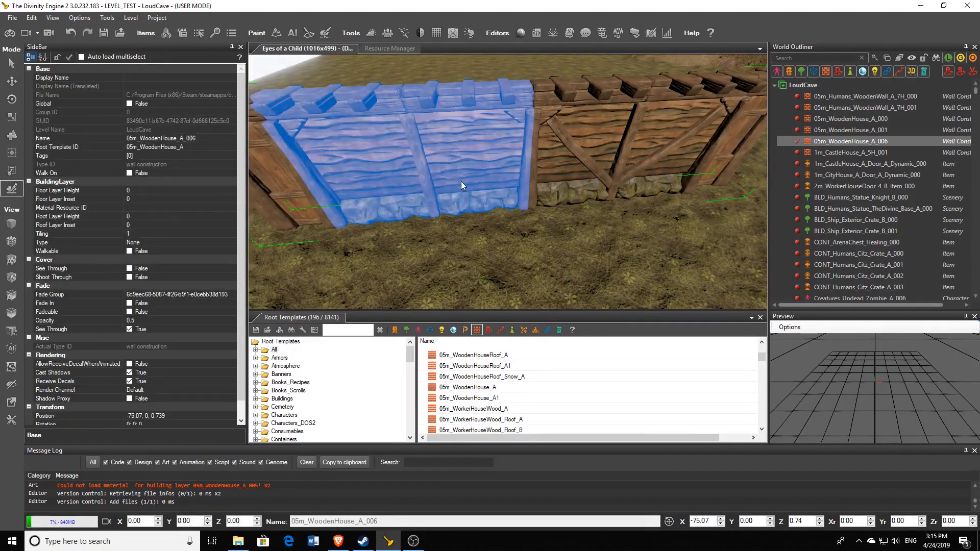
{"action": "scroll", "coordinate": [460, 182], "scroll_direction": "down", "scroll_amount": 4}
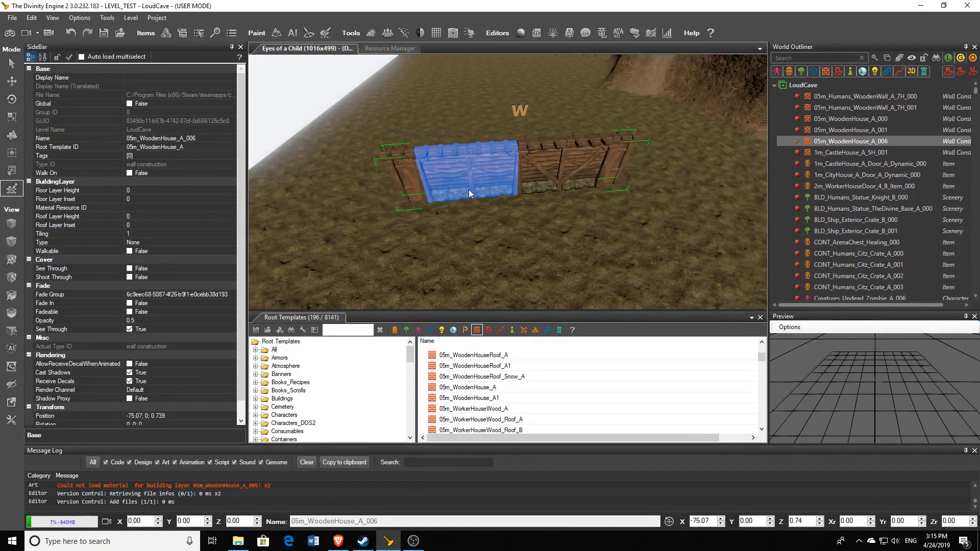
{"action": "right_click", "coordinate": [485, 161]}
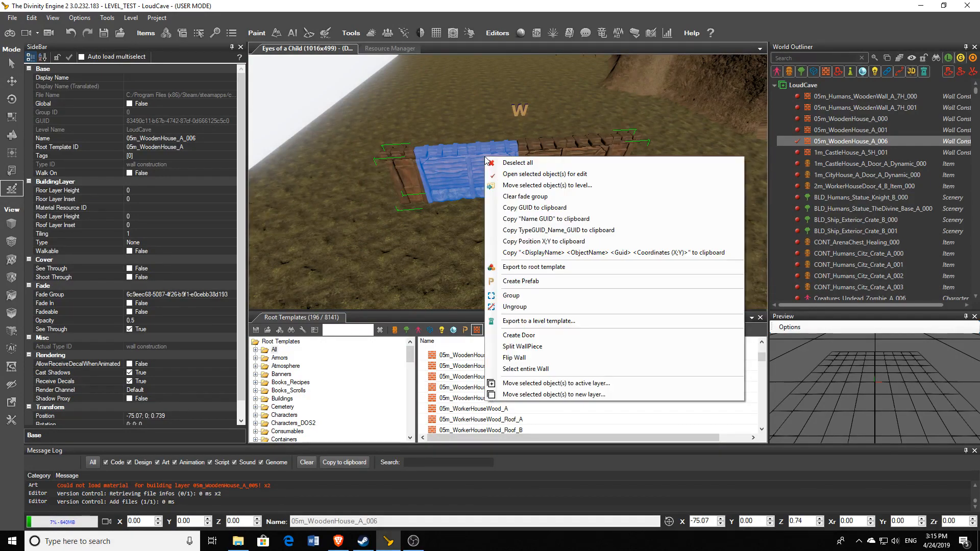
{"action": "left_click", "coordinate": [521, 346]}
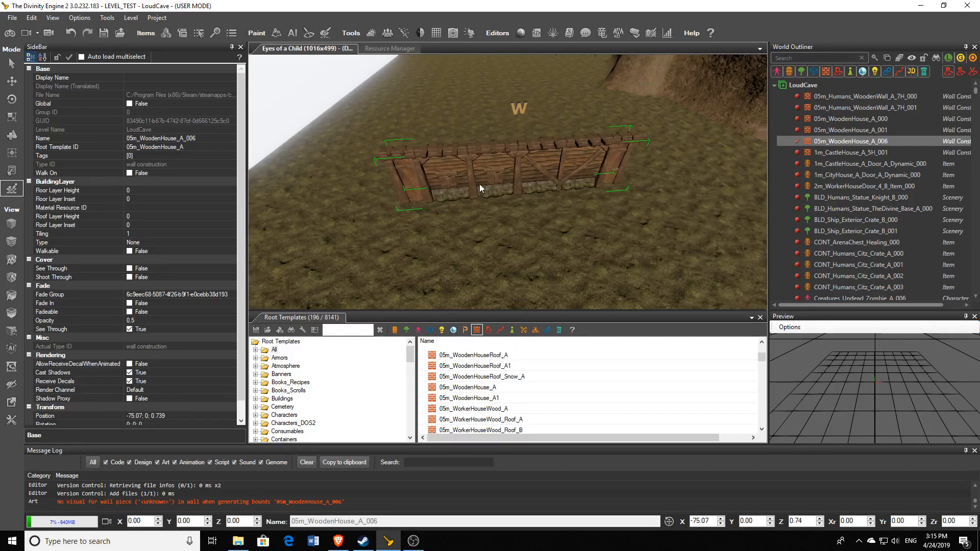
Merge the two split halves of the left middle wall section back into one piece with Merge WallPiece
{"action": "right_click", "coordinate": [459, 165]}
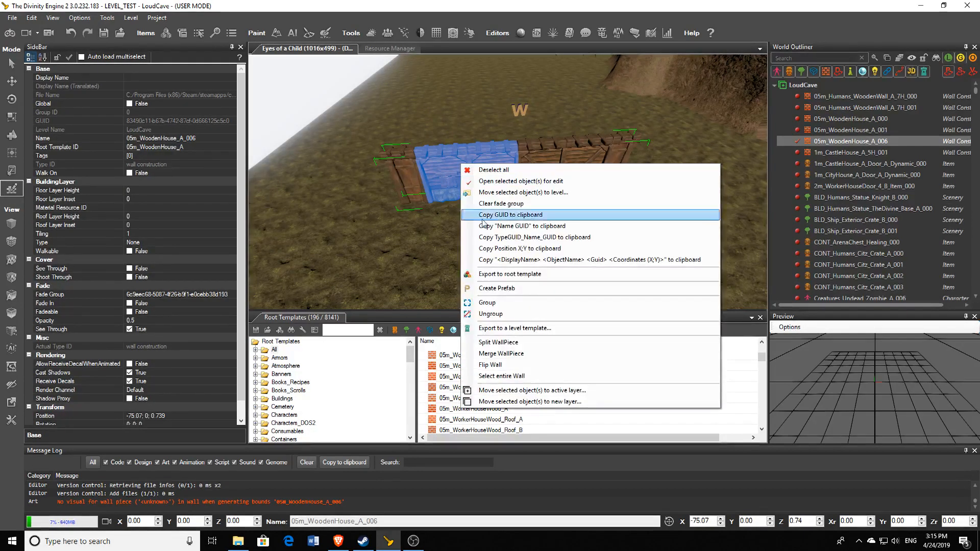
{"action": "left_click", "coordinate": [522, 365]}
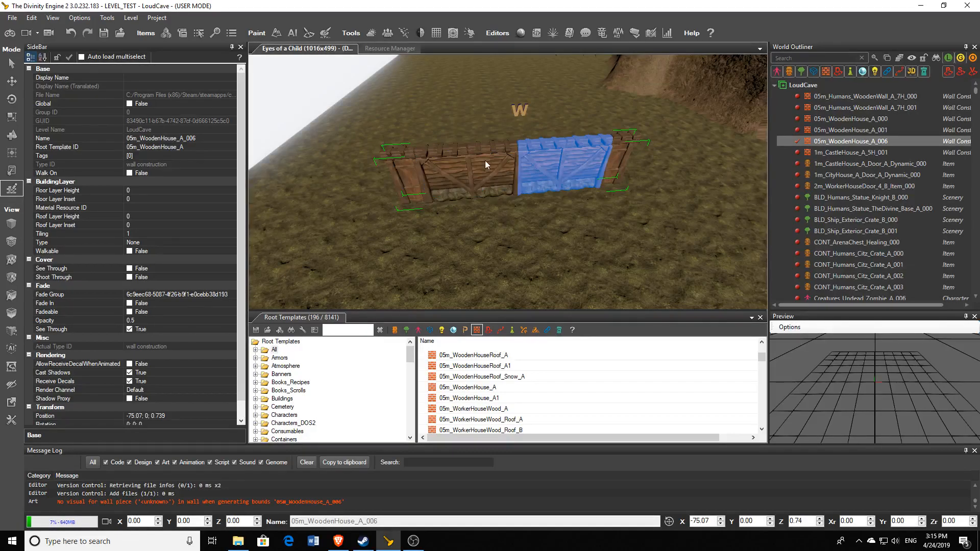
Check which wall commands are offered for the right middle piece alone and for both middle pieces selected together
{"action": "right_click", "coordinate": [563, 156]}
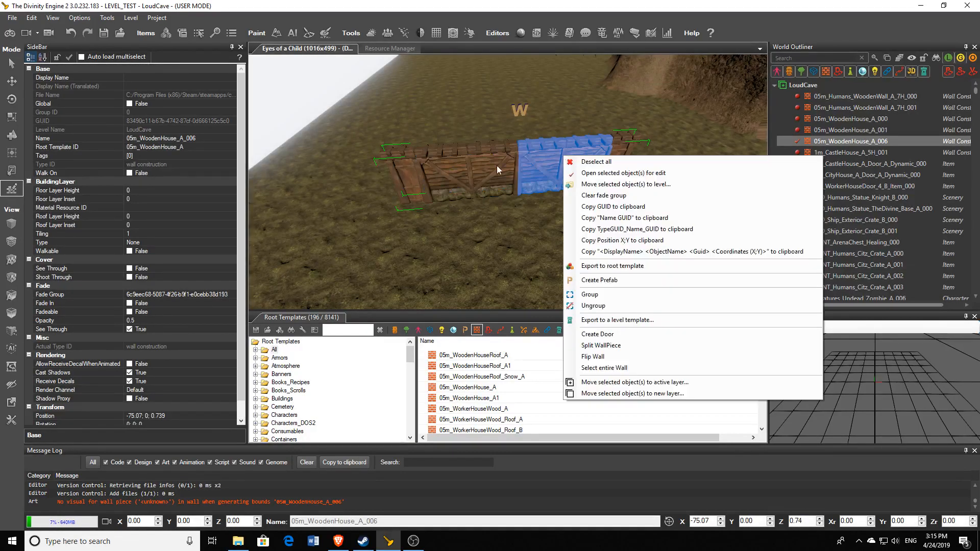
{"action": "left_click", "coordinate": [497, 166]}
{"action": "right_click", "coordinate": [549, 157]}
{"action": "left_click", "coordinate": [534, 153]}
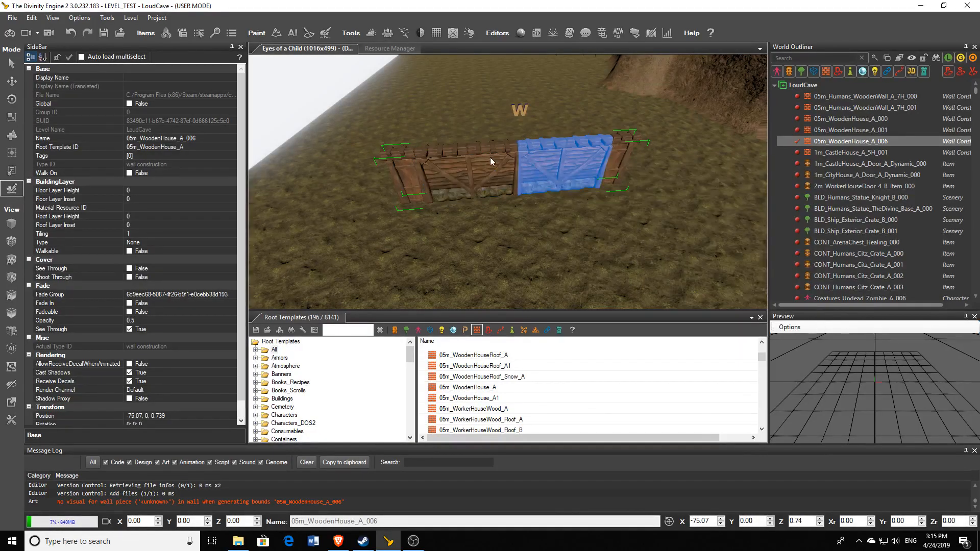
{"action": "right_click", "coordinate": [556, 161]}
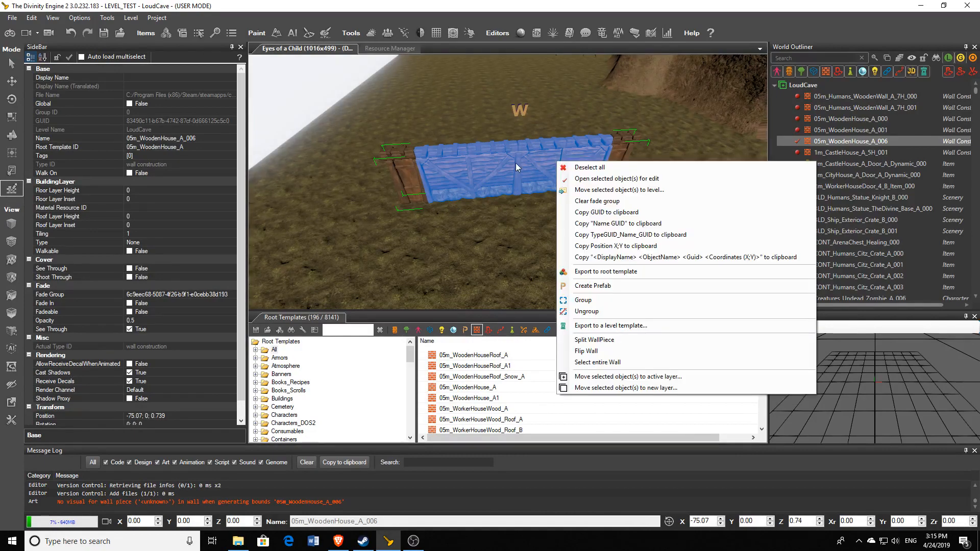
{"action": "left_click", "coordinate": [509, 161]}
{"action": "left_click", "coordinate": [544, 161]}
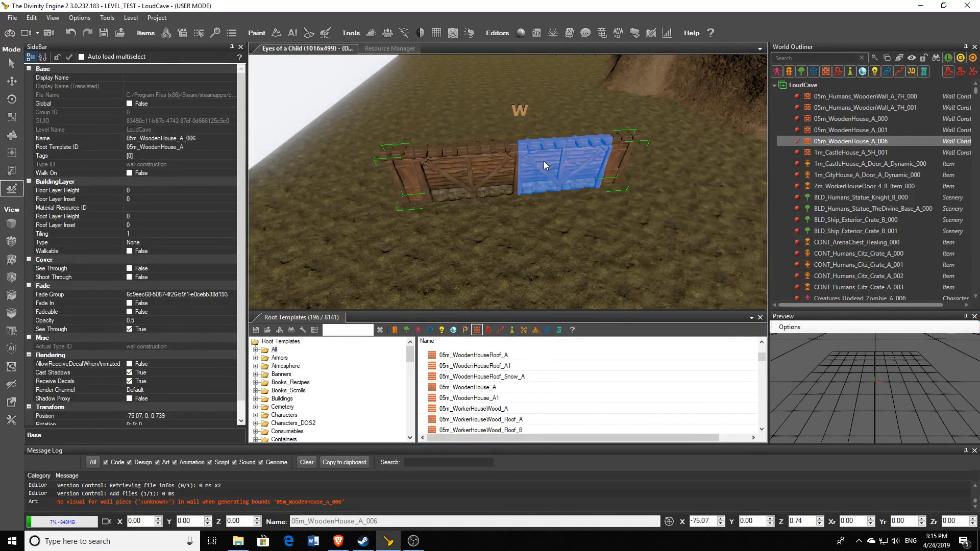
{"action": "right_click", "coordinate": [544, 162]}
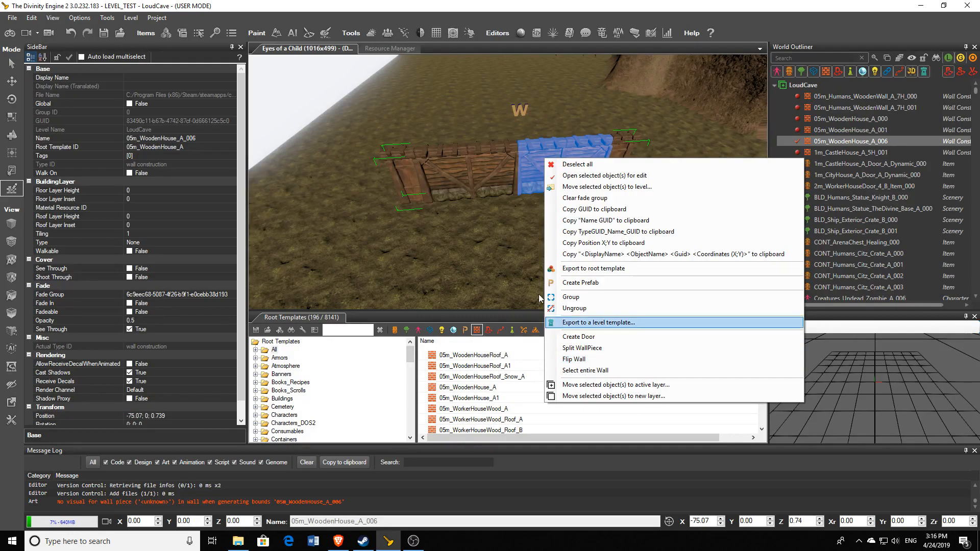
{"action": "left_click", "coordinate": [476, 176]}
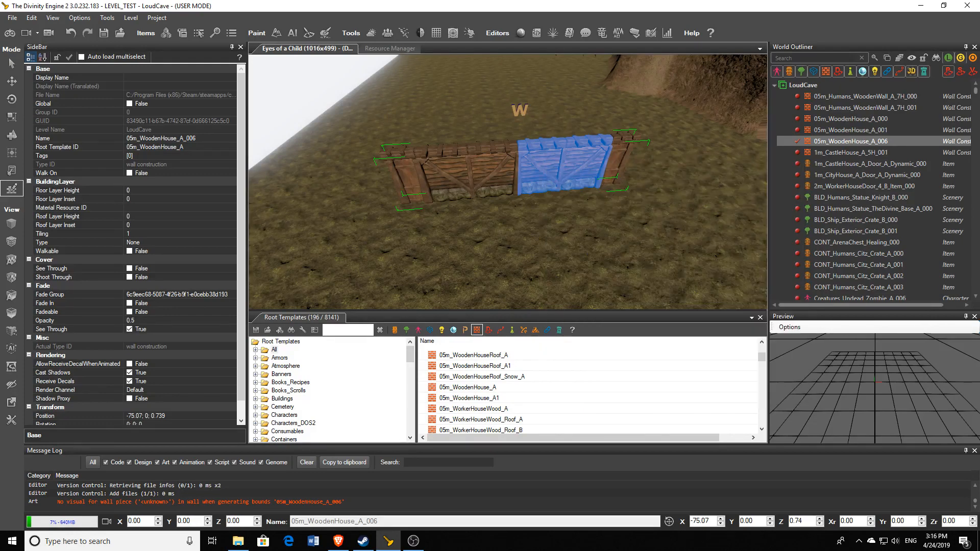
{"action": "middle_click_drag", "start_coordinate": [475, 175], "coordinate": [532, 166]}
{"action": "scroll", "coordinate": [555, 158], "scroll_direction": "up", "scroll_amount": 8}
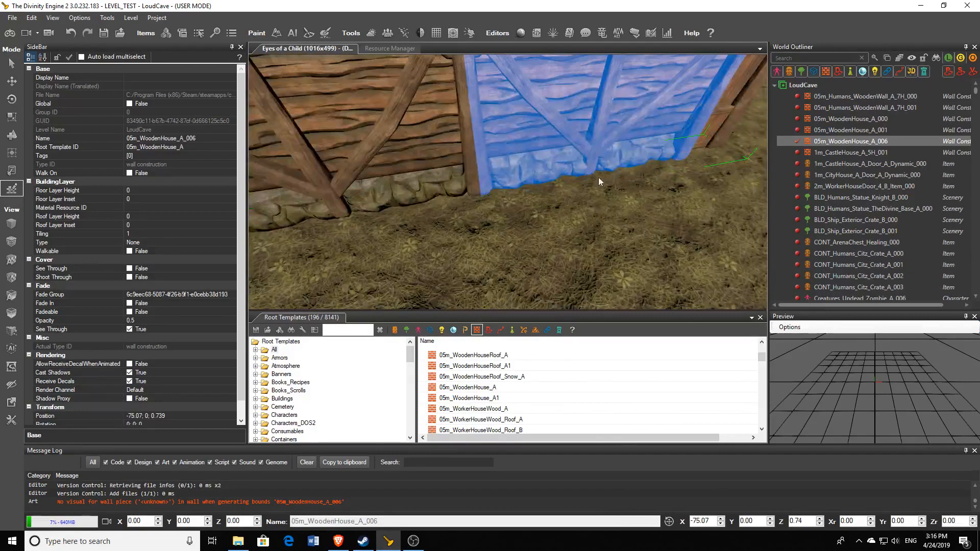
{"action": "scroll", "coordinate": [516, 184], "scroll_direction": "down", "scroll_amount": 8}
{"action": "middle_click_drag", "start_coordinate": [527, 164], "coordinate": [592, 144]}
{"action": "right_click", "coordinate": [605, 139]}
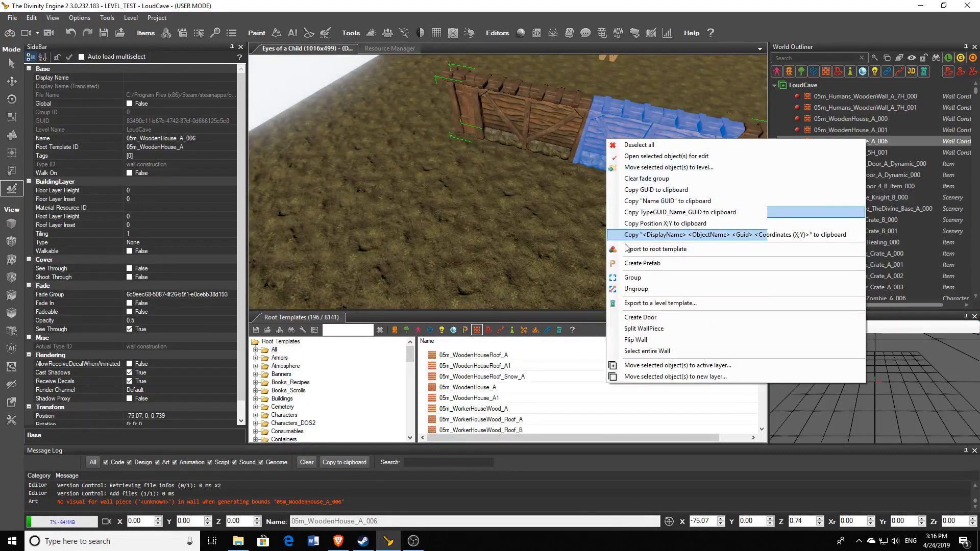
{"action": "left_click", "coordinate": [550, 150]}
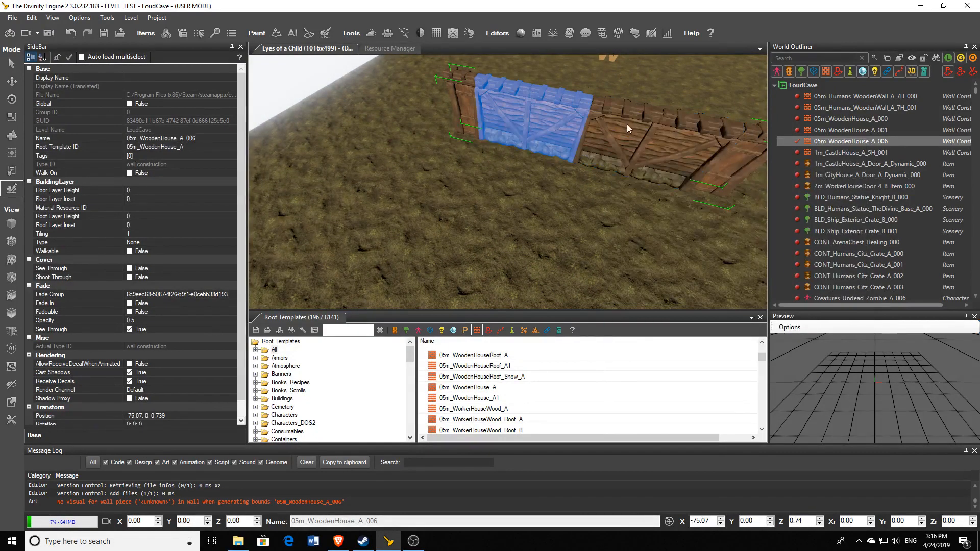
{"action": "mouse_move", "coordinate": [627, 124]}
{"action": "middle_mouse_down"}
{"action": "mouse_move", "coordinate": [602, 126]}
{"action": "mouse_move", "coordinate": [611, 128]}
{"action": "middle_mouse_up"}
{"action": "scroll", "coordinate": [608, 127], "scroll_direction": "down", "scroll_amount": 4}
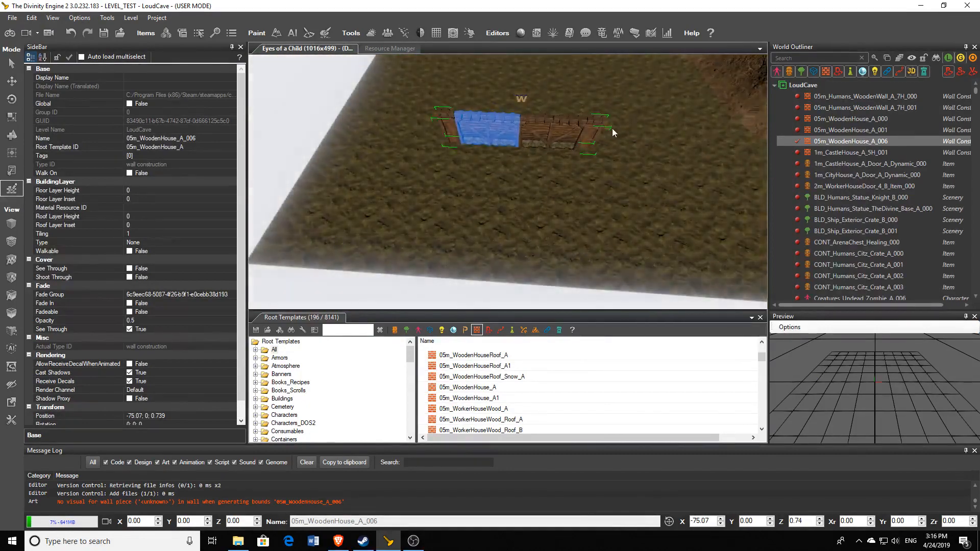
Extend the wooden wall from one end around two corners to add a second and a third side
{"action": "left_click", "coordinate": [584, 136]}
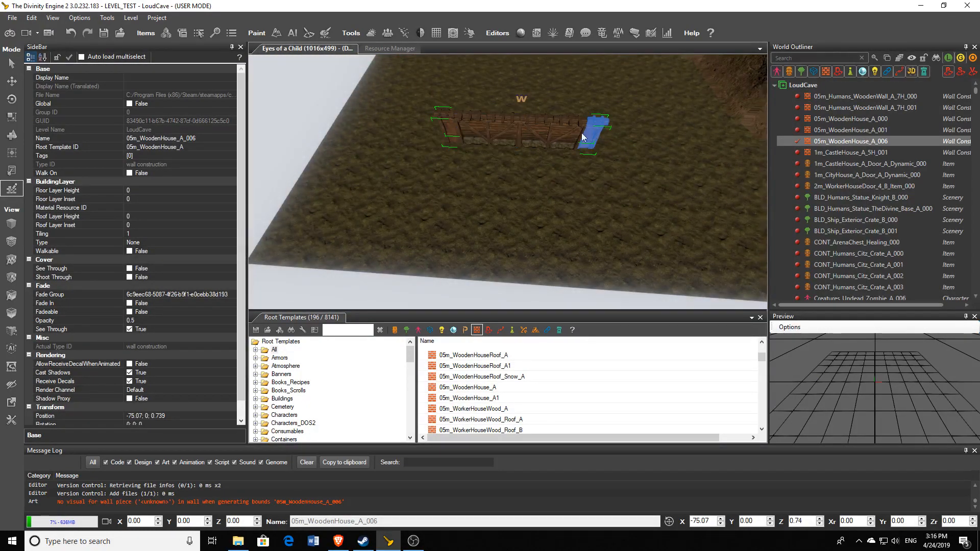
{"action": "left_click", "coordinate": [444, 123]}
{"action": "middle_click_drag", "start_coordinate": [473, 93], "coordinate": [551, 92]}
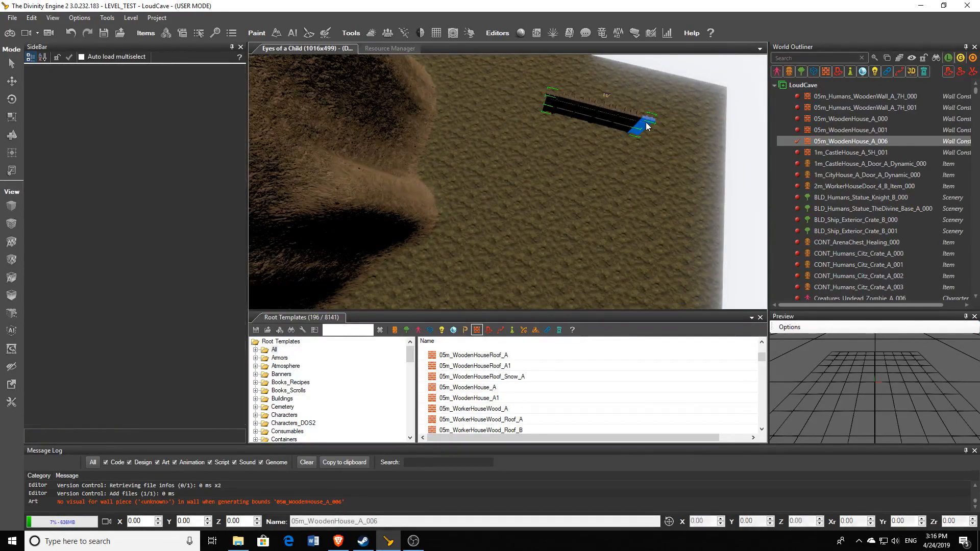
{"action": "mouse_move", "coordinate": [647, 126]}
{"action": "left_mouse_down"}
{"action": "mouse_move", "coordinate": [628, 225]}
{"action": "mouse_move", "coordinate": [634, 176]}
{"action": "left_mouse_up"}
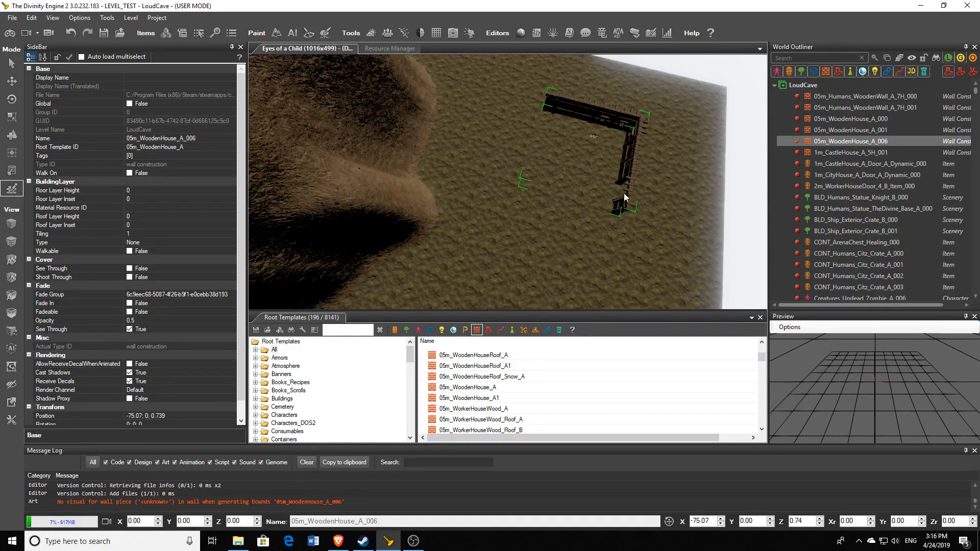
{"action": "left_click", "coordinate": [624, 204]}
{"action": "left_click_drag", "start_coordinate": [625, 208], "coordinate": [570, 192]}
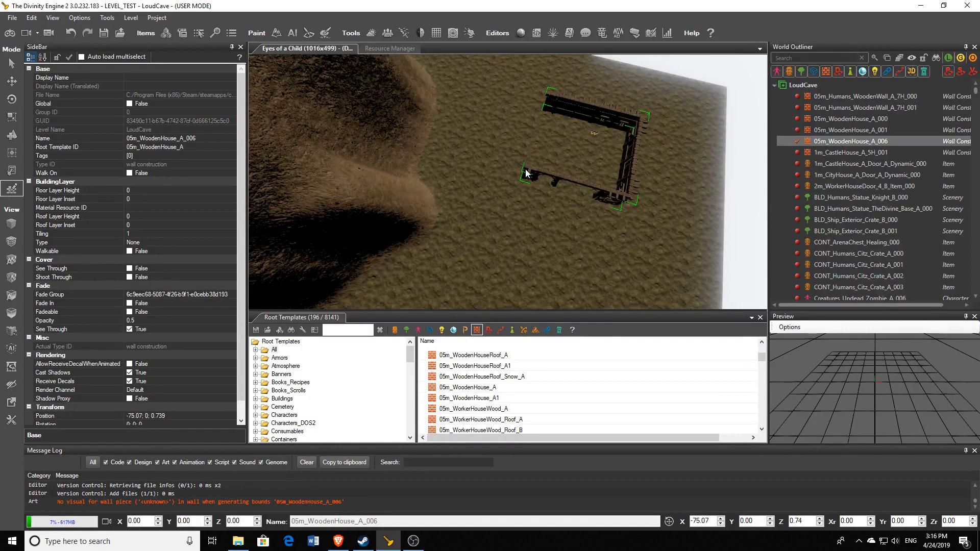
Extend the open end back to the start of the first wall to close the rectangular enclosure
{"action": "right_click_drag", "start_coordinate": [530, 165], "coordinate": [532, 164]}
{"action": "mouse_move", "coordinate": [564, 152]}
{"action": "left_mouse_down"}
{"action": "mouse_move", "coordinate": [395, 159]}
{"action": "mouse_move", "coordinate": [568, 161]}
{"action": "mouse_move", "coordinate": [564, 127]}
{"action": "mouse_move", "coordinate": [573, 184]}
{"action": "mouse_move", "coordinate": [571, 173]}
{"action": "mouse_move", "coordinate": [386, 182]}
{"action": "left_mouse_up"}
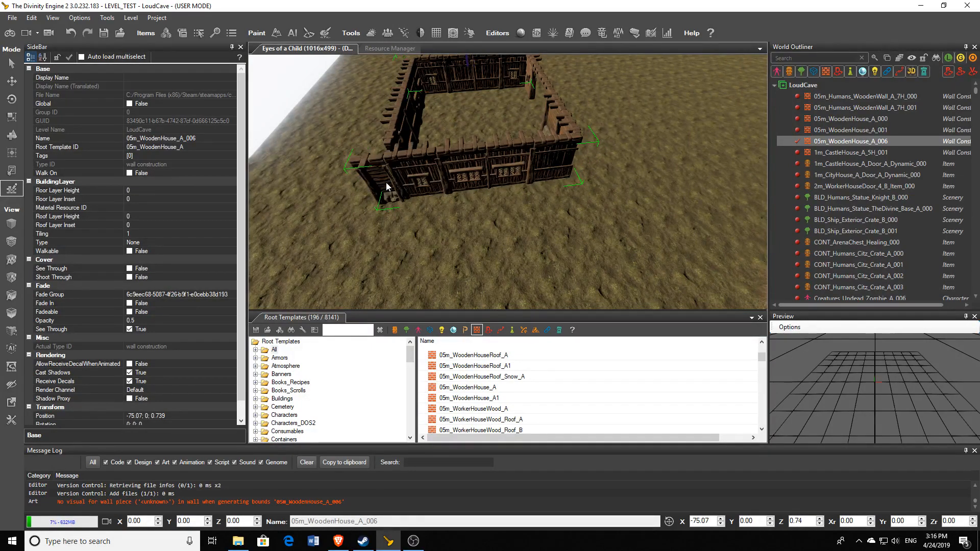
{"action": "middle_click_drag", "start_coordinate": [386, 182], "coordinate": [483, 191]}
Cycle the corner piece beside the original wall through its variants until it is a square plank corner with a small window
{"action": "left_click", "coordinate": [453, 189]}
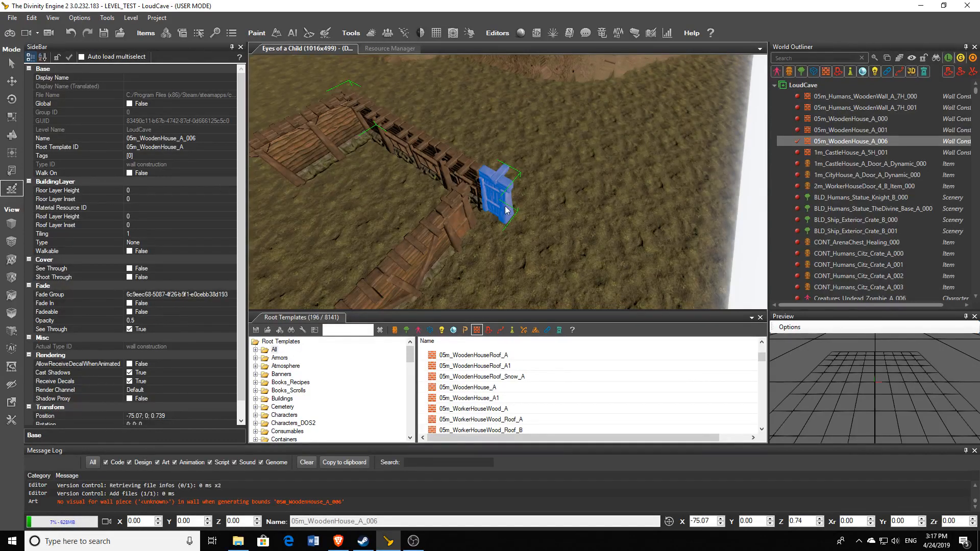
{"action": "middle_click_drag", "start_coordinate": [470, 199], "coordinate": [380, 118]}
{"action": "right_click", "coordinate": [381, 117]}
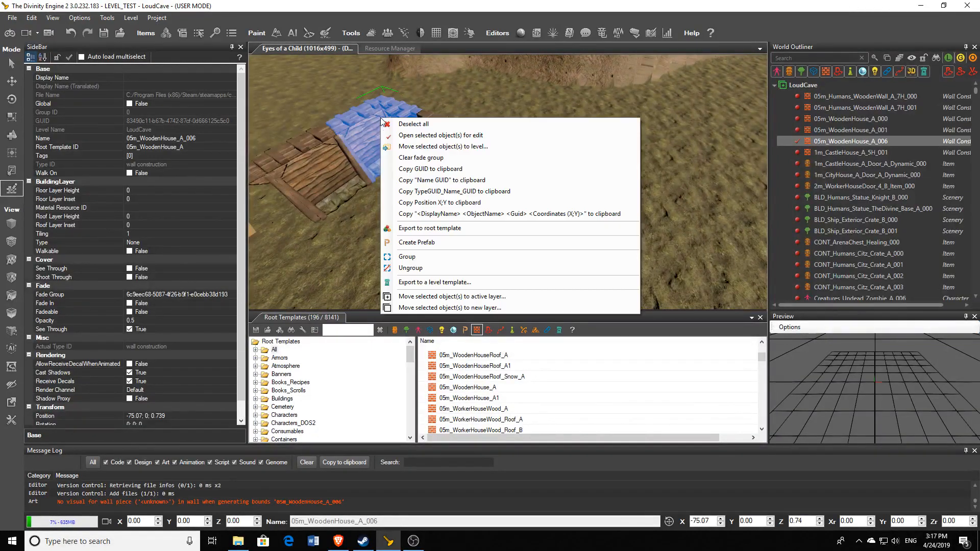
{"action": "left_click", "coordinate": [408, 214]}
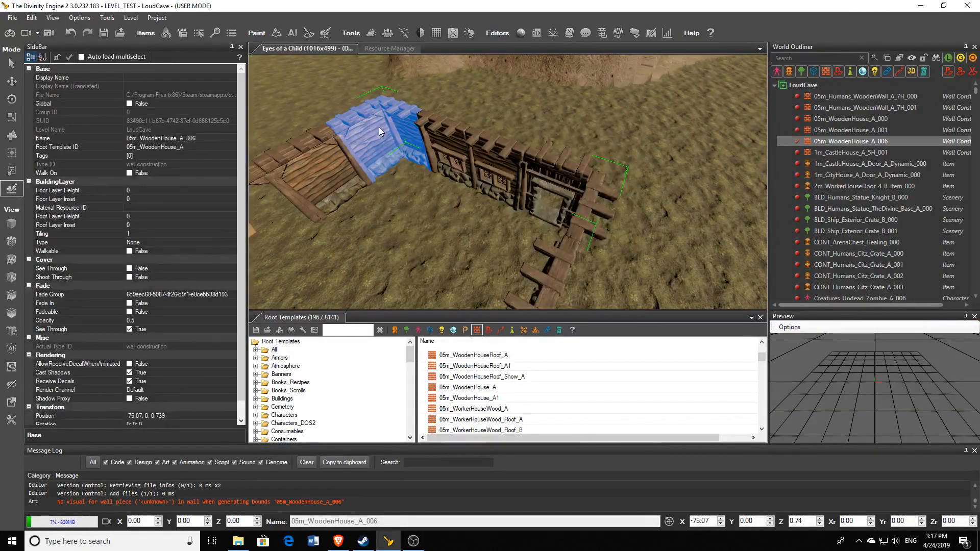
{"action": "middle_click_drag", "start_coordinate": [379, 127], "coordinate": [384, 130]}
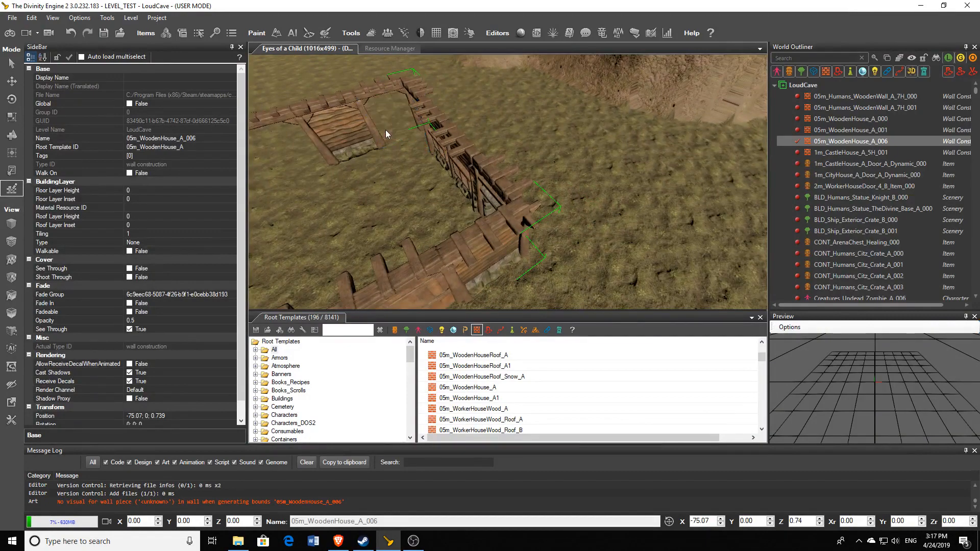
{"action": "key", "text": "Page_Down"}
{"action": "key", "text": "Page_Down"}
{"action": "key", "text": "Page_Down"}
{"action": "key", "text": "Page_Down"}
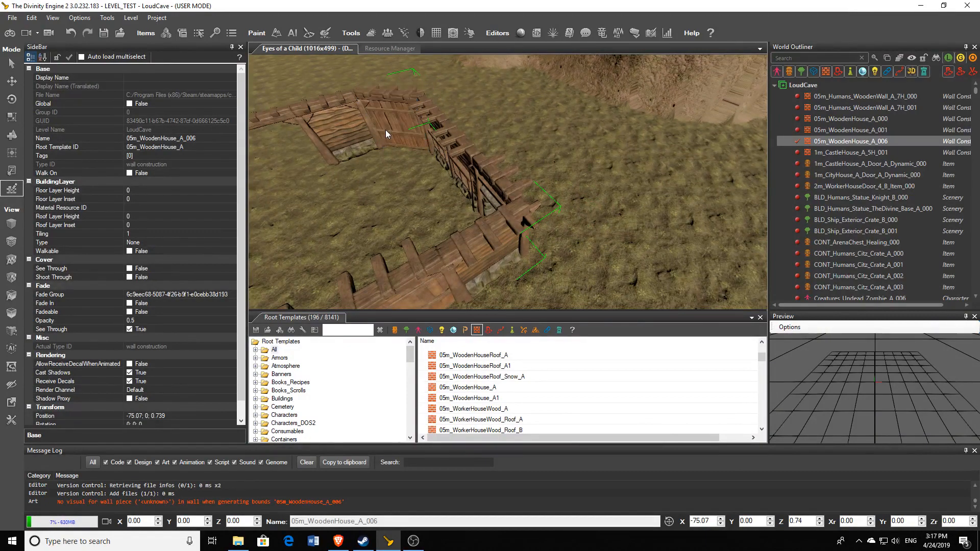
{"action": "key", "text": "Page_Down"}
{"action": "middle_click_drag", "start_coordinate": [385, 129], "coordinate": [455, 108]}
{"action": "scroll", "coordinate": [455, 108], "scroll_direction": "down", "scroll_amount": 3}
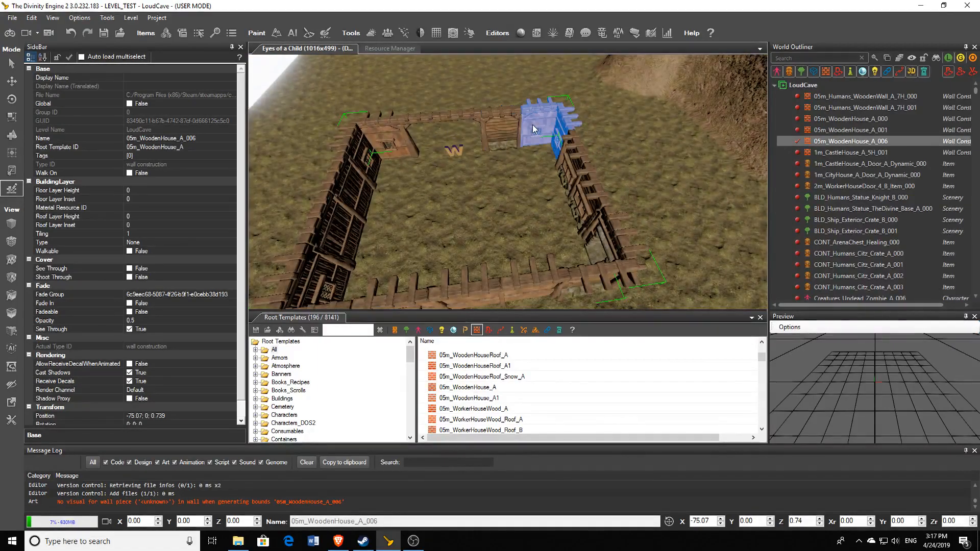
Change the middle pieces of the far wall to solid plank walls that fill its open section
{"action": "middle_click_drag", "start_coordinate": [429, 117], "coordinate": [469, 153]}
{"action": "scroll", "coordinate": [448, 229], "scroll_direction": "down", "scroll_amount": 5}
{"action": "middle_click_drag", "start_coordinate": [448, 229], "coordinate": [483, 240]}
{"action": "scroll", "coordinate": [484, 240], "scroll_direction": "up", "scroll_amount": 4}
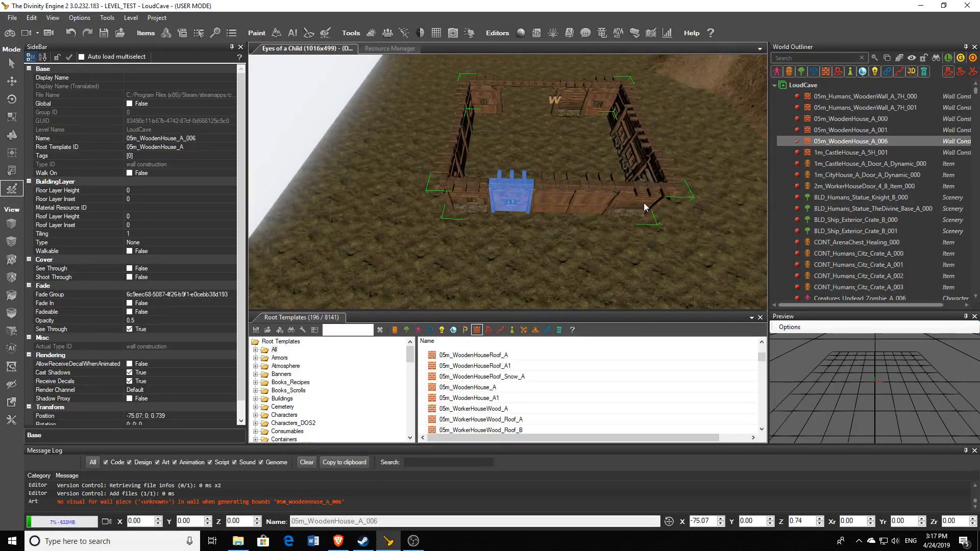
{"action": "left_click", "coordinate": [538, 81]}
{"action": "left_click", "coordinate": [540, 90]}
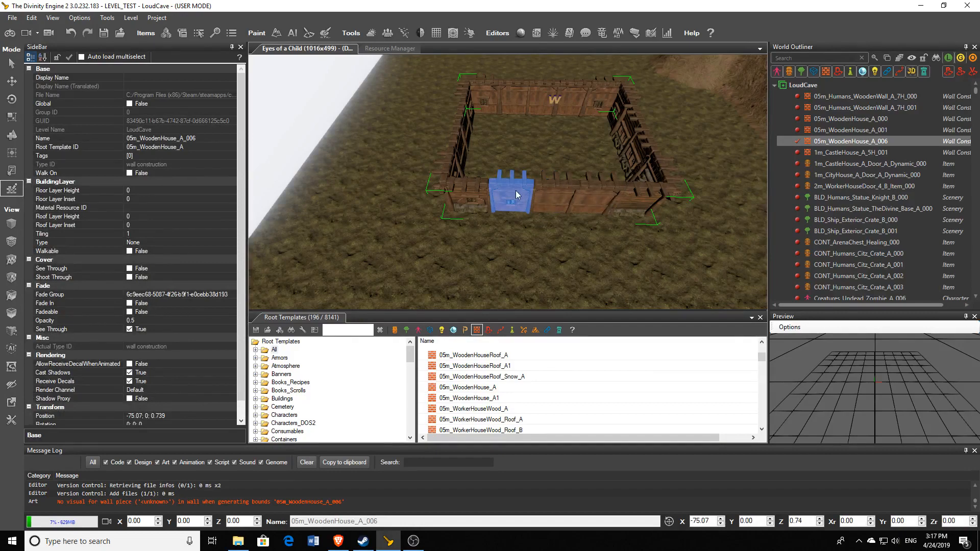
Flip the near wall with Flip Wall so its braced, stone-based side faces outward
{"action": "scroll", "coordinate": [476, 185], "scroll_direction": "up", "scroll_amount": 8}
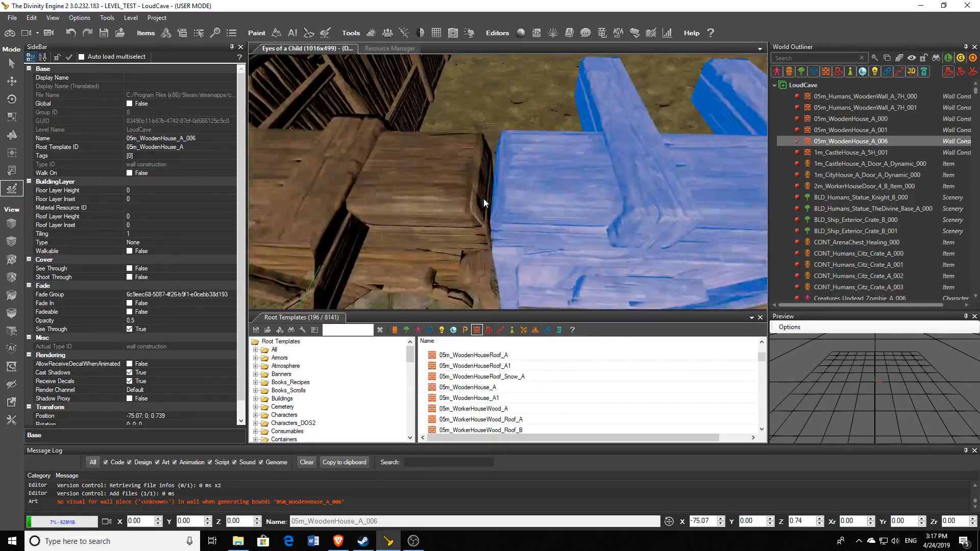
{"action": "scroll", "coordinate": [517, 191], "scroll_direction": "down", "scroll_amount": 8}
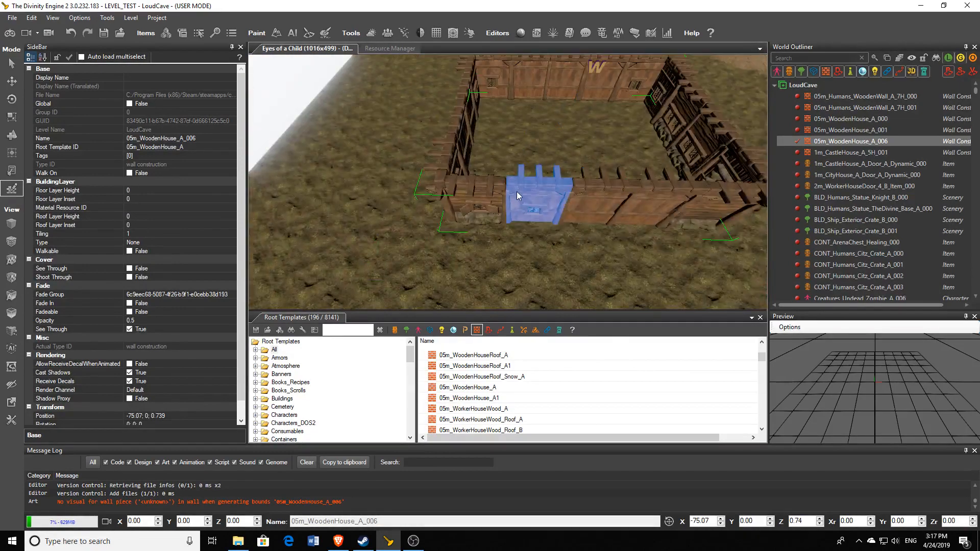
{"action": "right_click", "coordinate": [519, 195]}
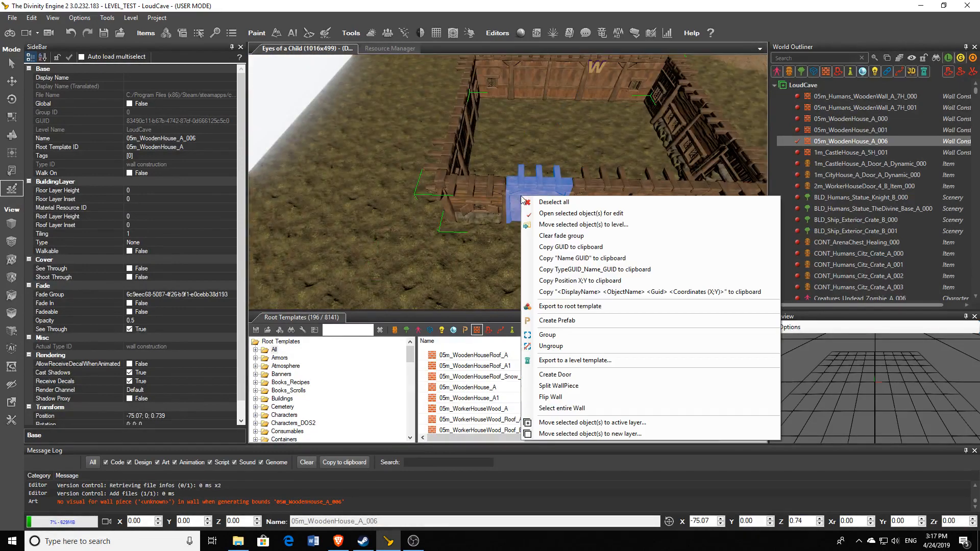
{"action": "left_click", "coordinate": [561, 397]}
Flip the adjoining side wall on the right of the enclosure with Flip Wall
{"action": "middle_click_drag", "start_coordinate": [618, 215], "coordinate": [584, 214]}
{"action": "left_click", "coordinate": [638, 171]}
{"action": "right_click", "coordinate": [638, 170]}
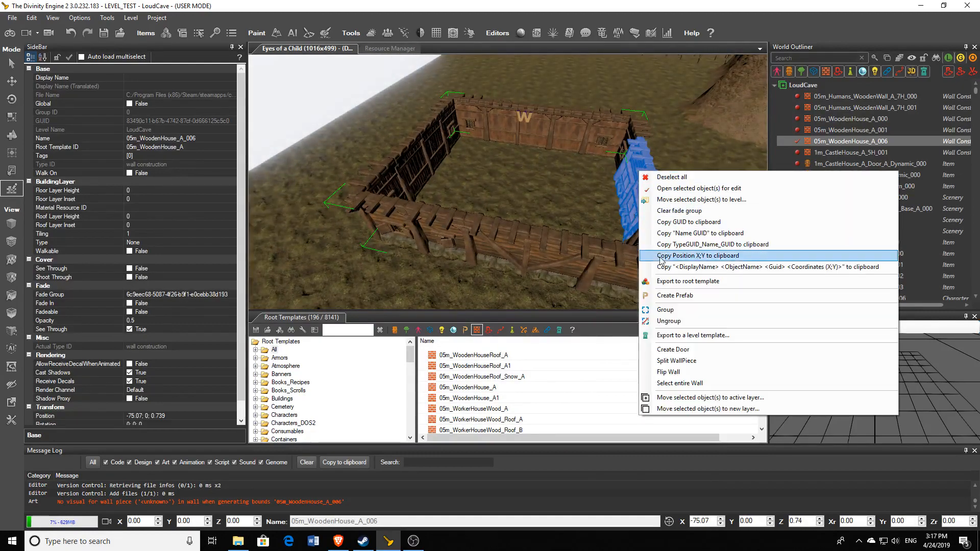
{"action": "left_click", "coordinate": [678, 375]}
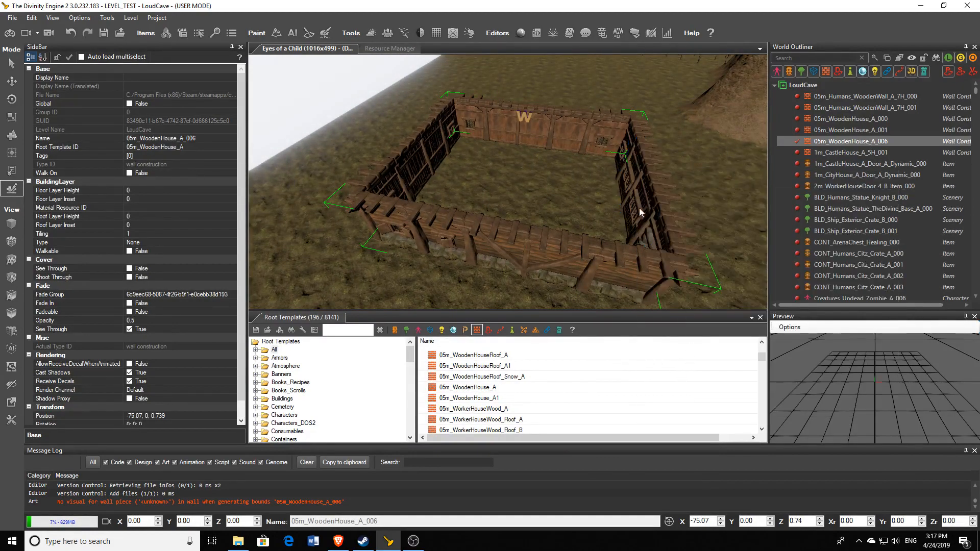
Cycle the near left corner piece through its variants until it is a square corner with a small window
{"action": "scroll", "coordinate": [640, 212], "scroll_direction": "down", "scroll_amount": 3}
{"action": "middle_click_drag", "start_coordinate": [639, 213], "coordinate": [616, 243]}
{"action": "left_click", "coordinate": [502, 219]}
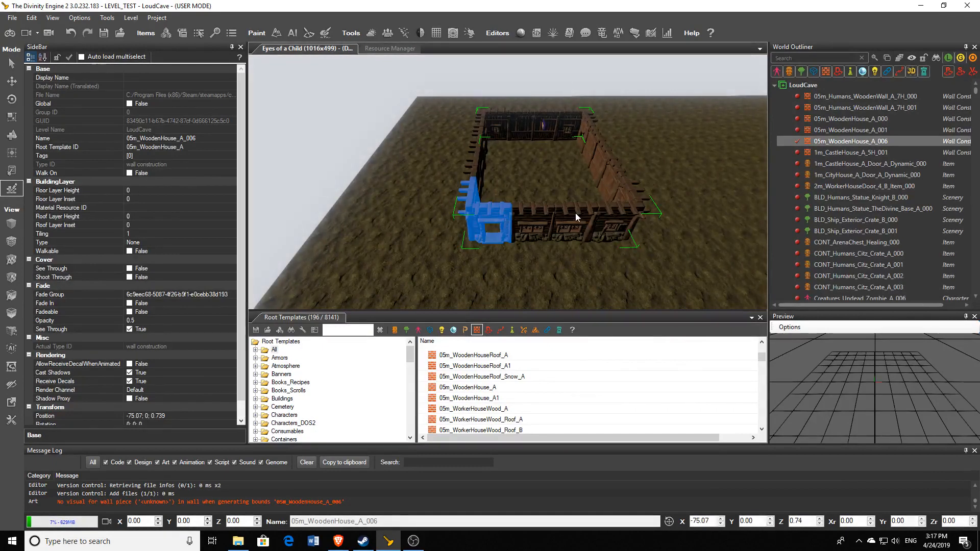
{"action": "left_click", "coordinate": [497, 212]}
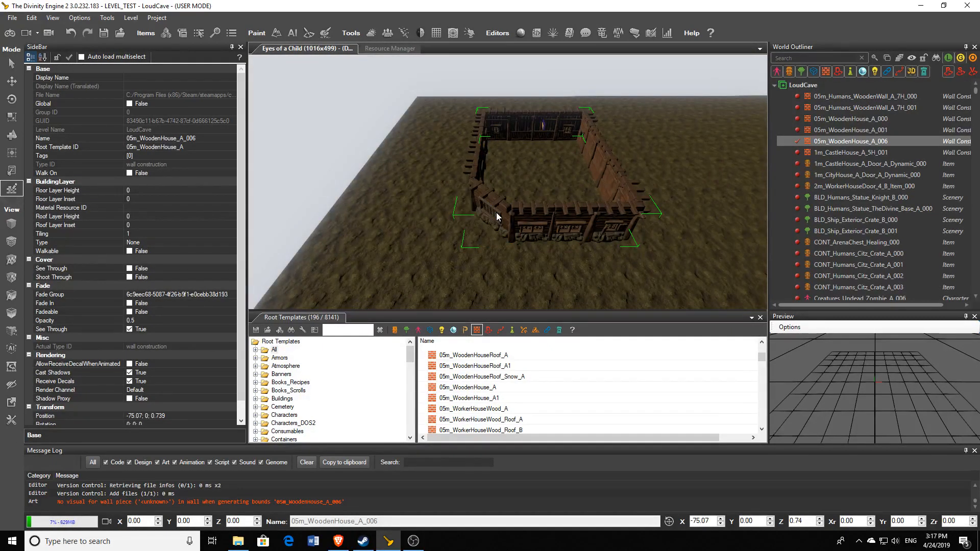
{"action": "left_click", "coordinate": [496, 215]}
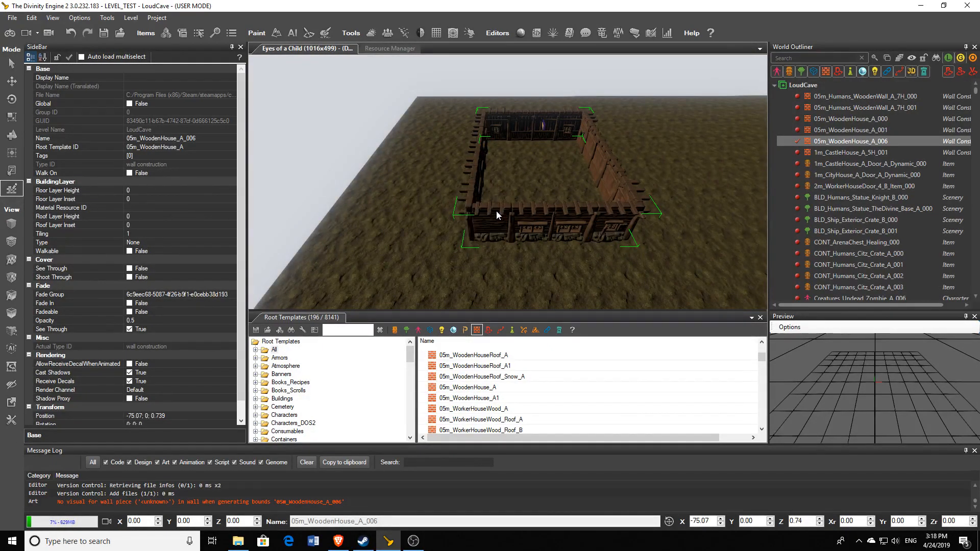
{"action": "left_click", "coordinate": [494, 227]}
{"action": "left_click", "coordinate": [494, 226]}
Select the middle window piece of the near short wall and inspect the enclosure from the opposite side
{"action": "key", "text": "d"}
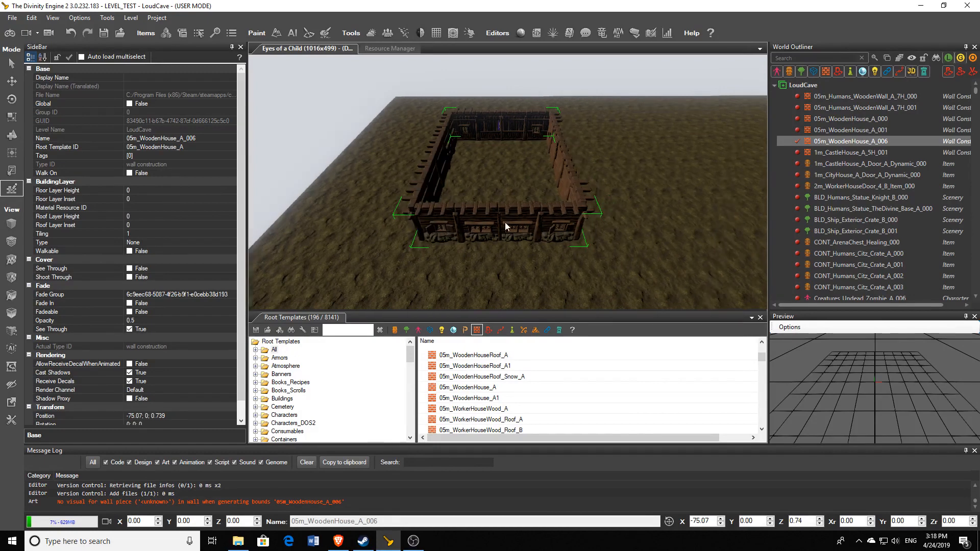
{"action": "left_click", "coordinate": [505, 223]}
{"action": "middle_click_drag", "start_coordinate": [558, 217], "coordinate": [327, 209]}
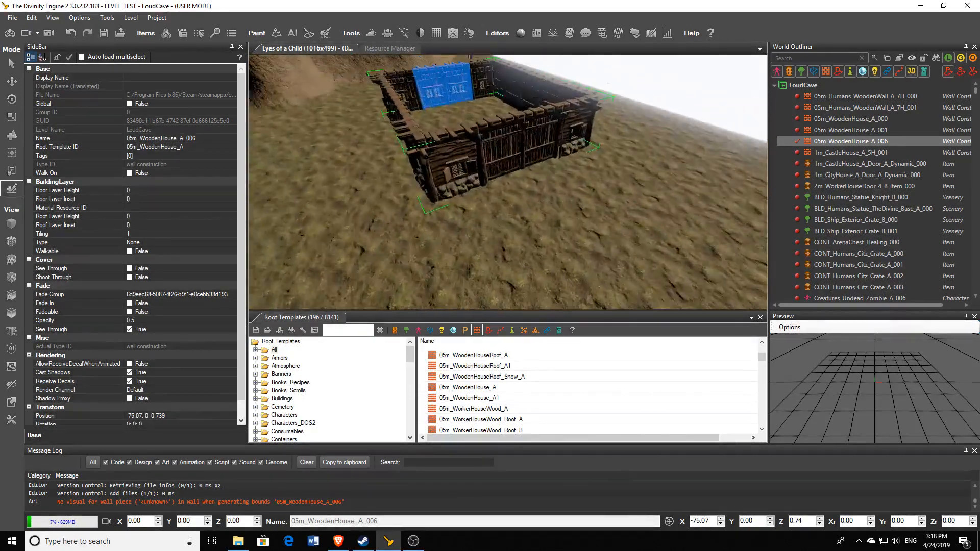
Cycle the near wall's middle piece through its variants to a solid wide section and apply Flip Wall to it
{"action": "left_click", "coordinate": [516, 140]}
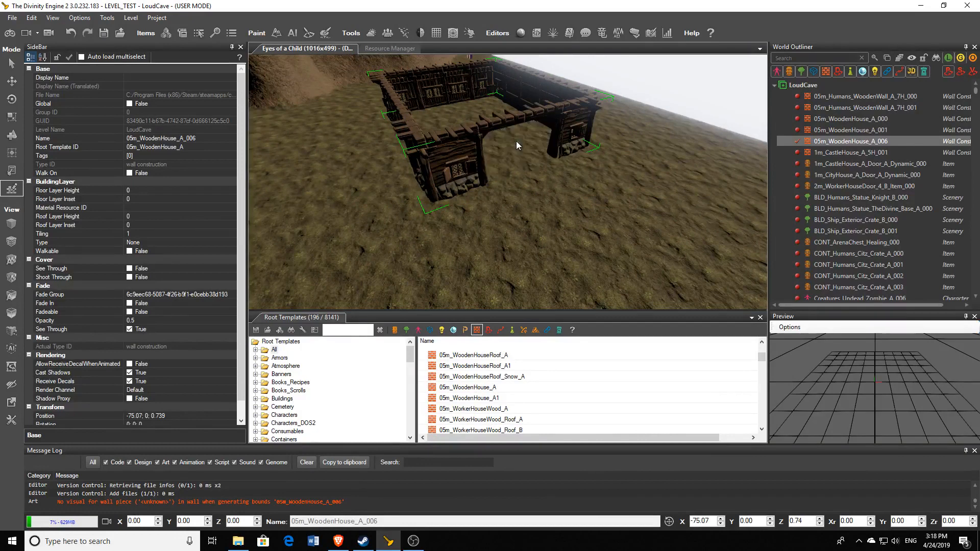
{"action": "left_click", "coordinate": [516, 140]}
{"action": "left_click", "coordinate": [516, 141]}
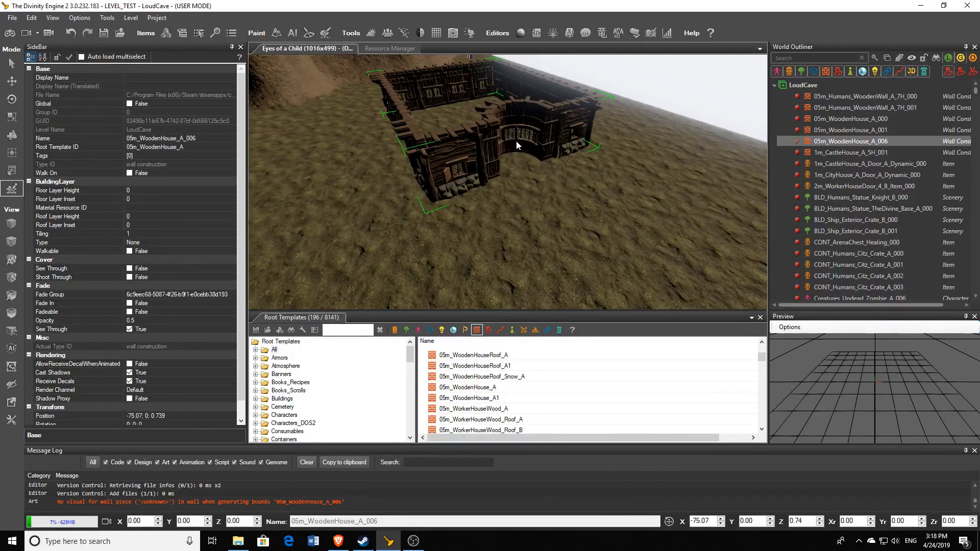
{"action": "left_click", "coordinate": [516, 139]}
{"action": "right_click", "coordinate": [515, 140]}
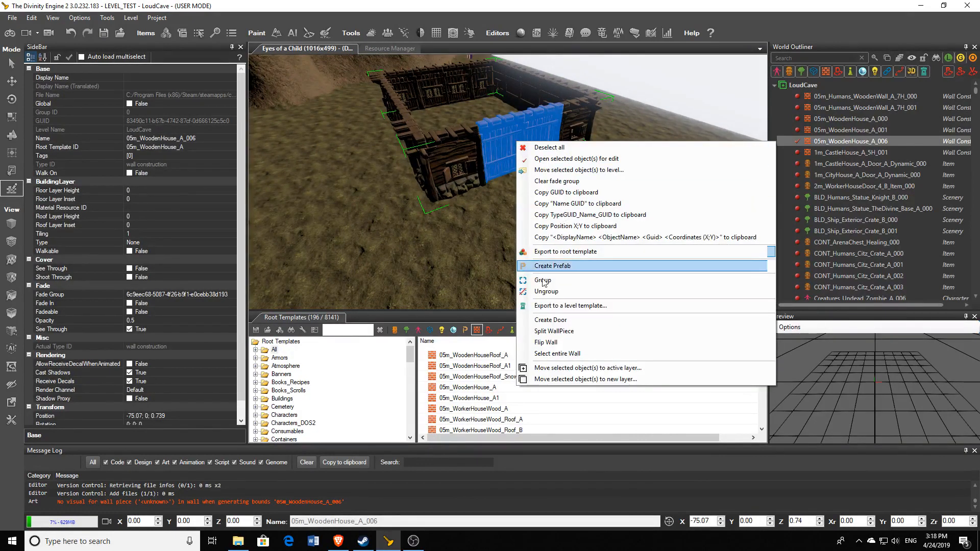
{"action": "left_click", "coordinate": [558, 342]}
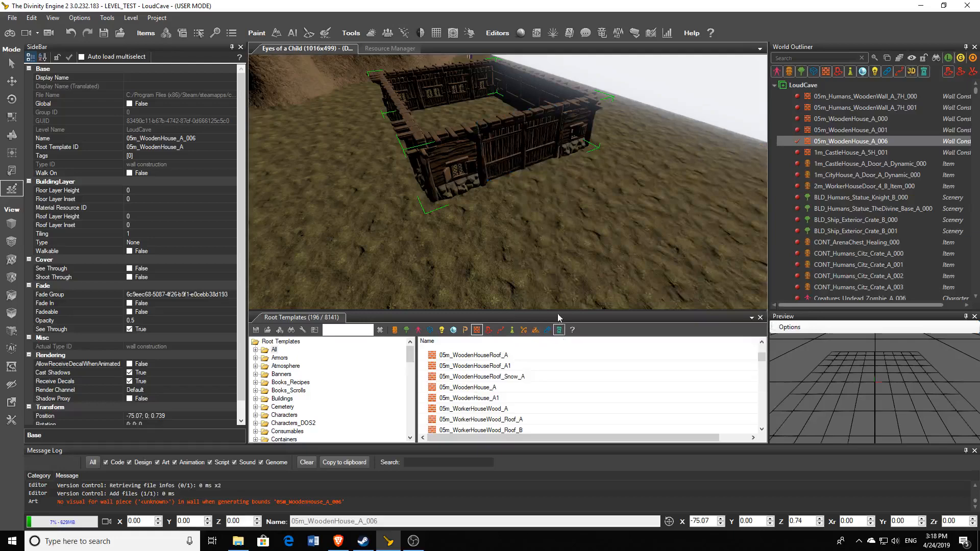
Flip the wide section of the near wall with Flip Wall so its stone-based side faces outward
{"action": "left_click", "coordinate": [506, 134]}
{"action": "right_click_drag", "start_coordinate": [507, 131], "coordinate": [507, 131]}
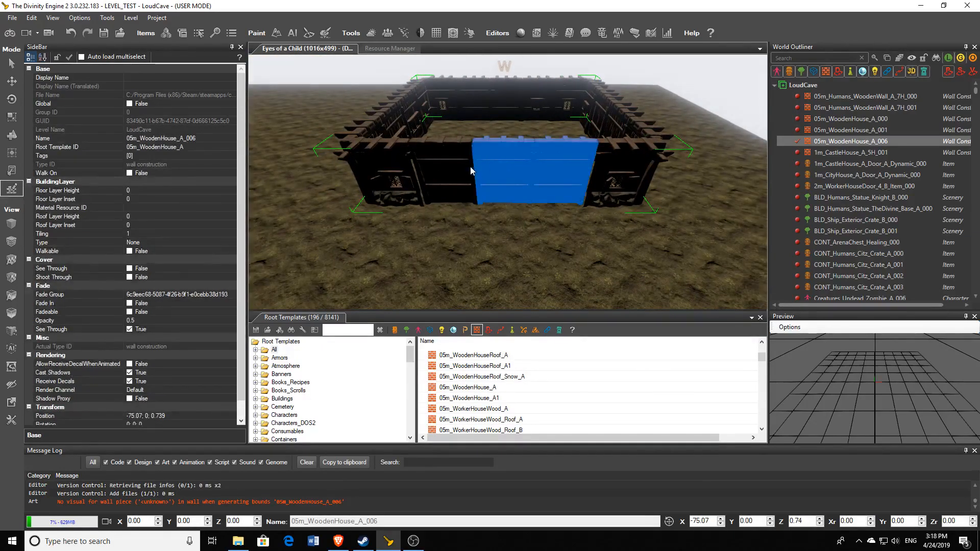
{"action": "right_click", "coordinate": [513, 167]}
{"action": "left_click", "coordinate": [541, 370]}
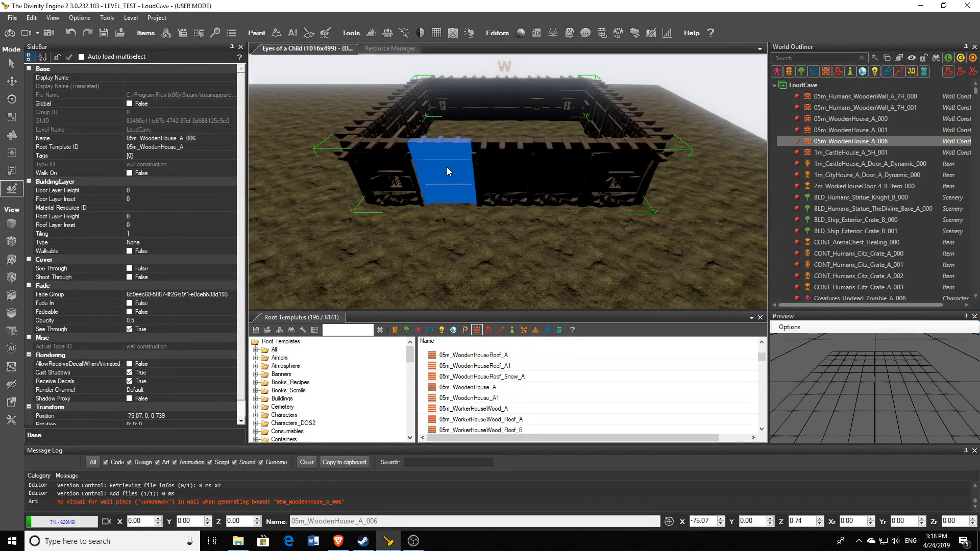
{"action": "right_click_drag", "start_coordinate": [447, 166], "coordinate": [495, 221]}
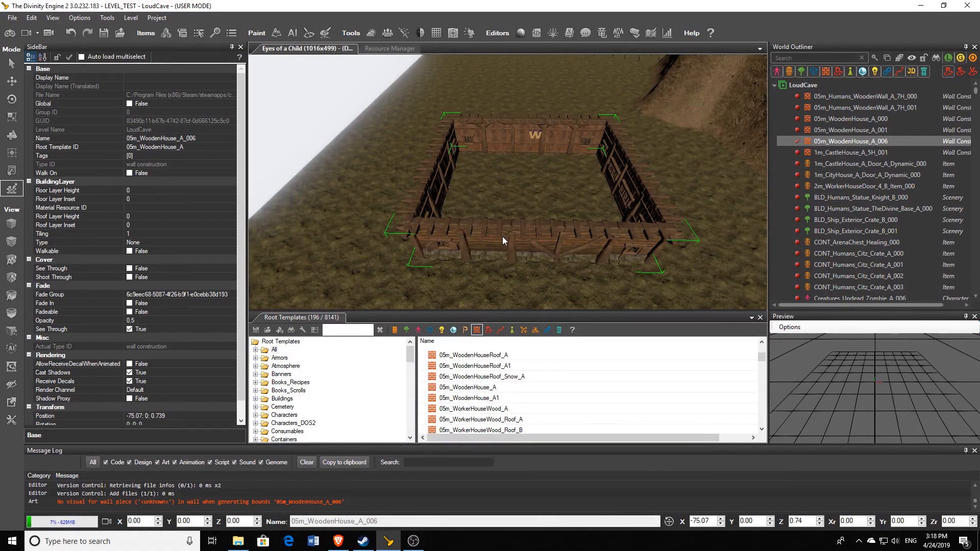
Open the Resource Manager to choose a material for the wall construction's Material Resource ID
{"action": "right_click_drag", "start_coordinate": [502, 237], "coordinate": [502, 240]}
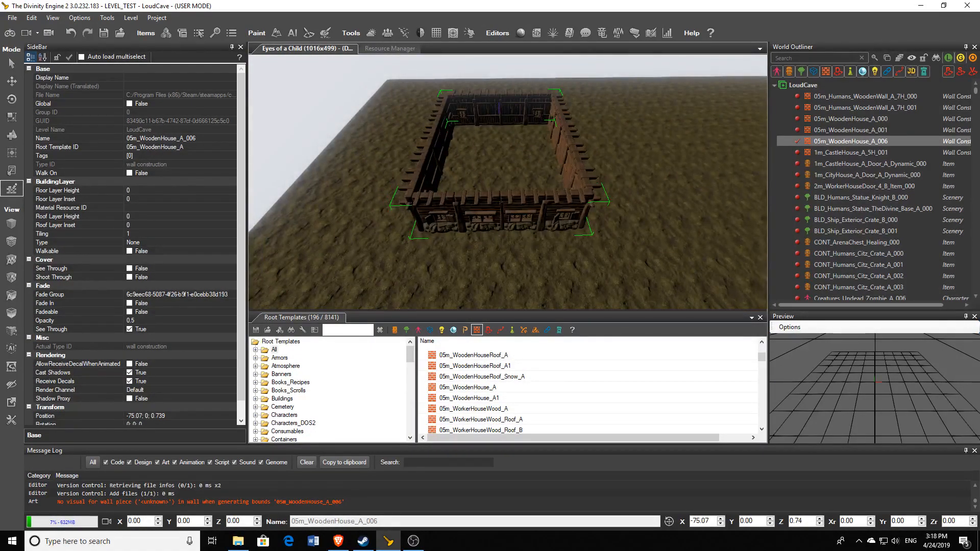
{"action": "right_click_drag", "start_coordinate": [559, 175], "coordinate": [559, 175]}
{"action": "right_click_drag", "start_coordinate": [538, 241], "coordinate": [486, 245]}
{"action": "right_click_drag", "start_coordinate": [467, 196], "coordinate": [466, 215]}
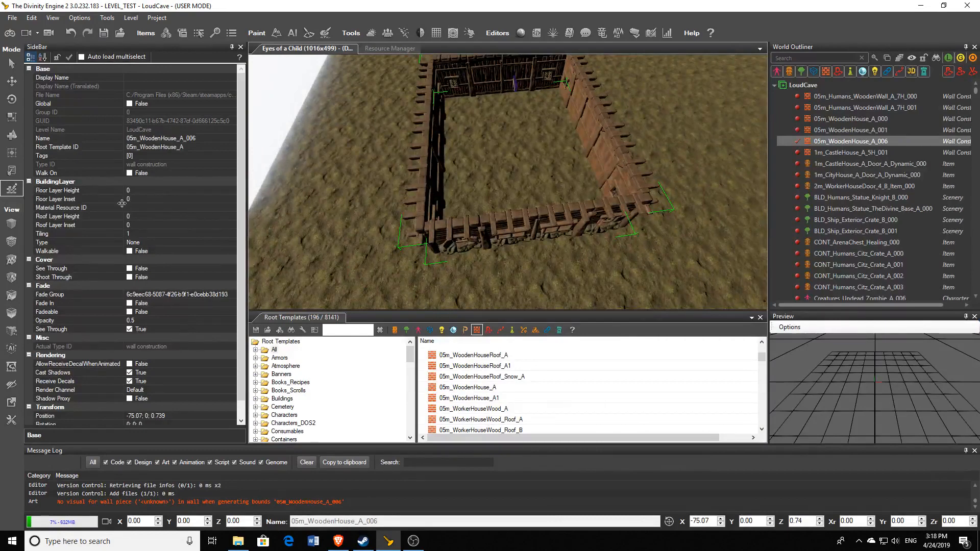
{"action": "left_click", "coordinate": [206, 208]}
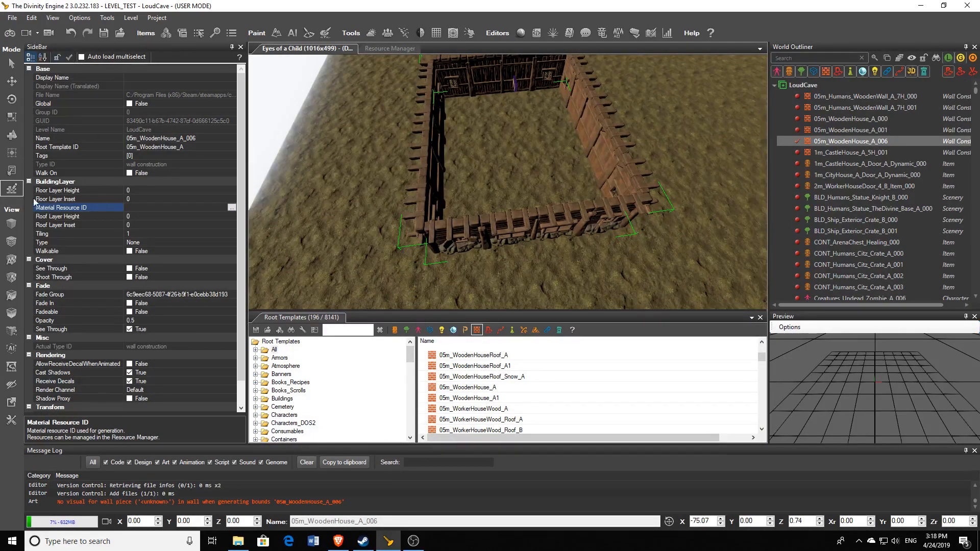
{"action": "left_click", "coordinate": [232, 207]}
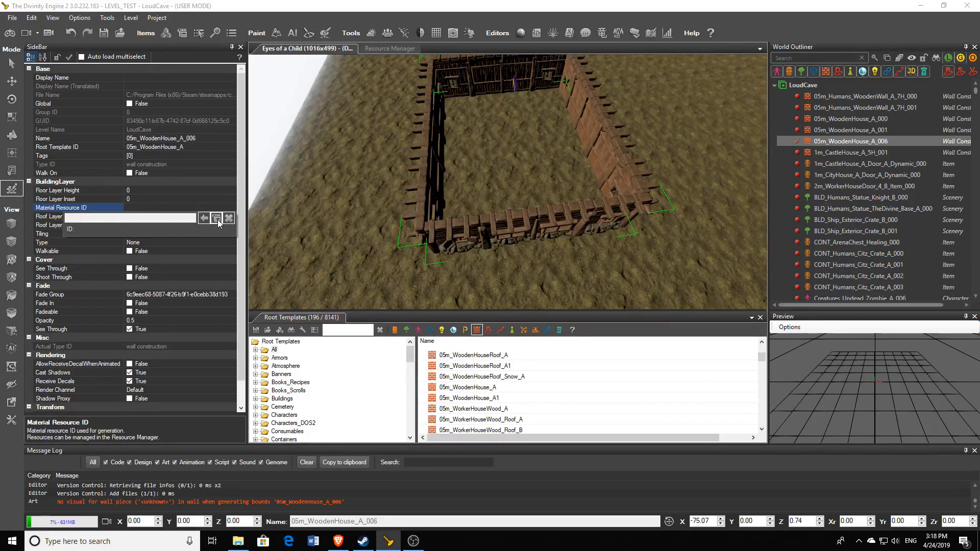
{"action": "left_click", "coordinate": [215, 219]}
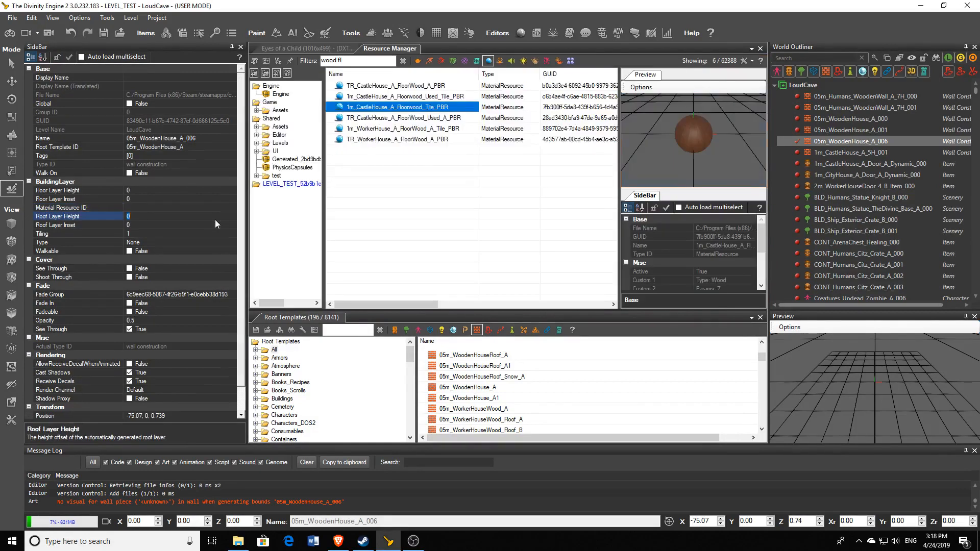
Limit the resource list to material resources and filter it by "wood floor"
{"action": "left_click", "coordinate": [489, 61]}
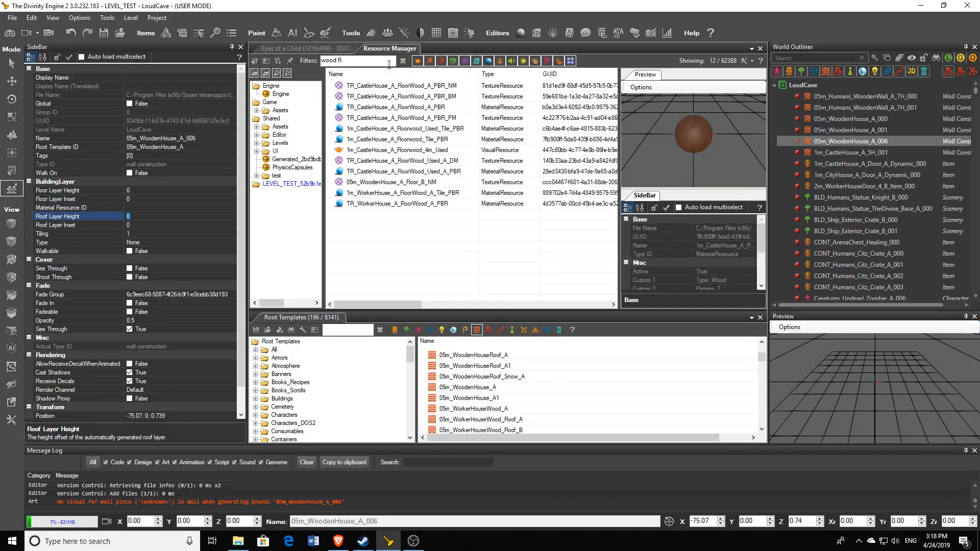
{"action": "left_click", "coordinate": [403, 61]}
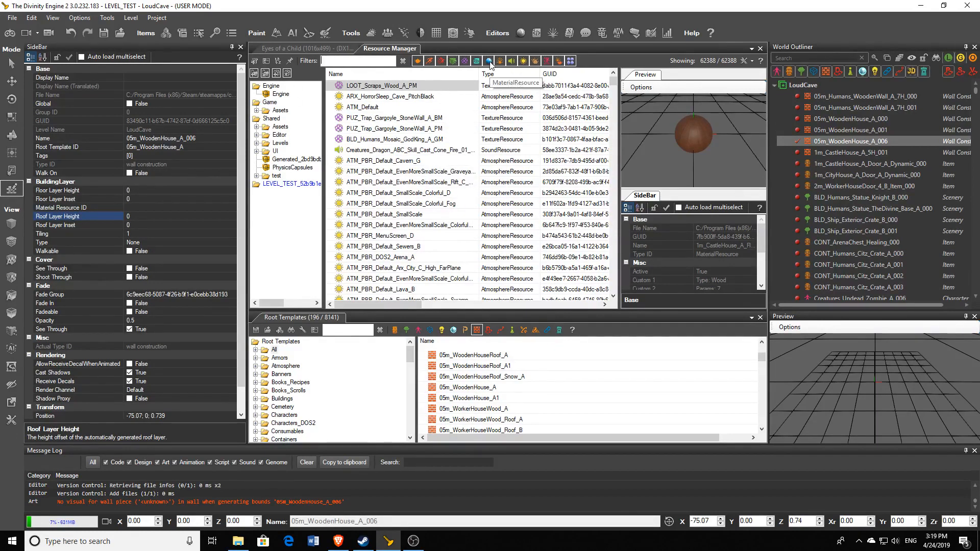
{"action": "left_click", "coordinate": [489, 61]}
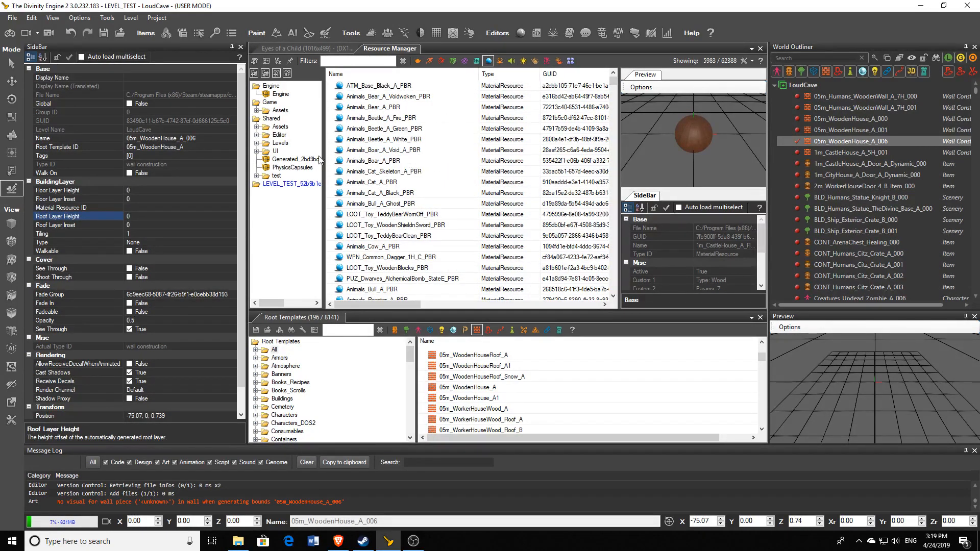
{"action": "left_click", "coordinate": [279, 127]}
{"action": "left_click", "coordinate": [488, 61]}
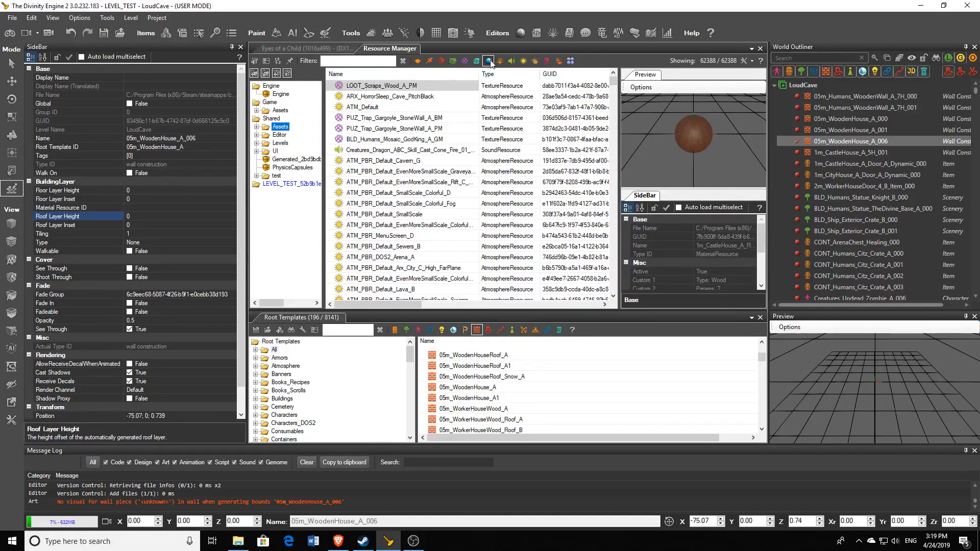
{"action": "left_click", "coordinate": [488, 61]}
{"action": "left_click", "coordinate": [361, 61]}
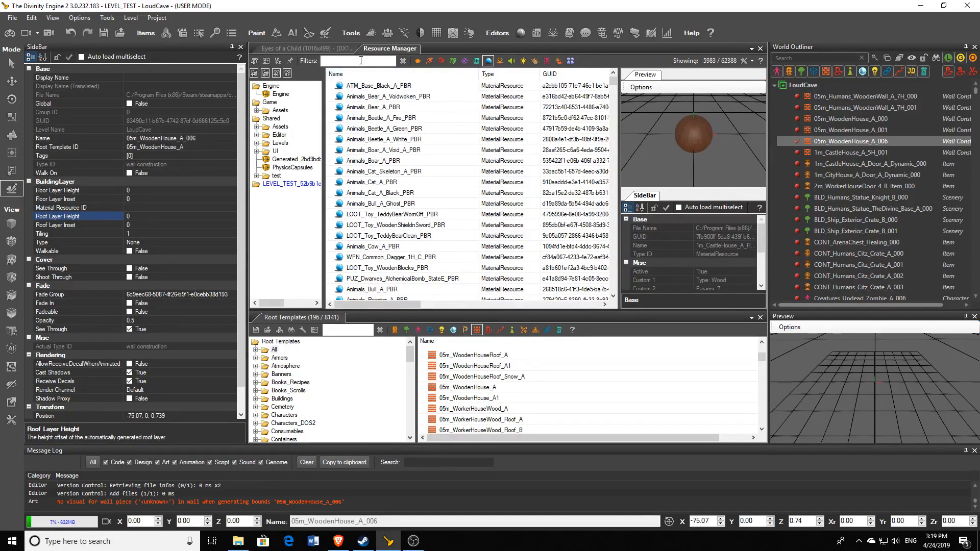
{"action": "type", "text": "wood fl"}
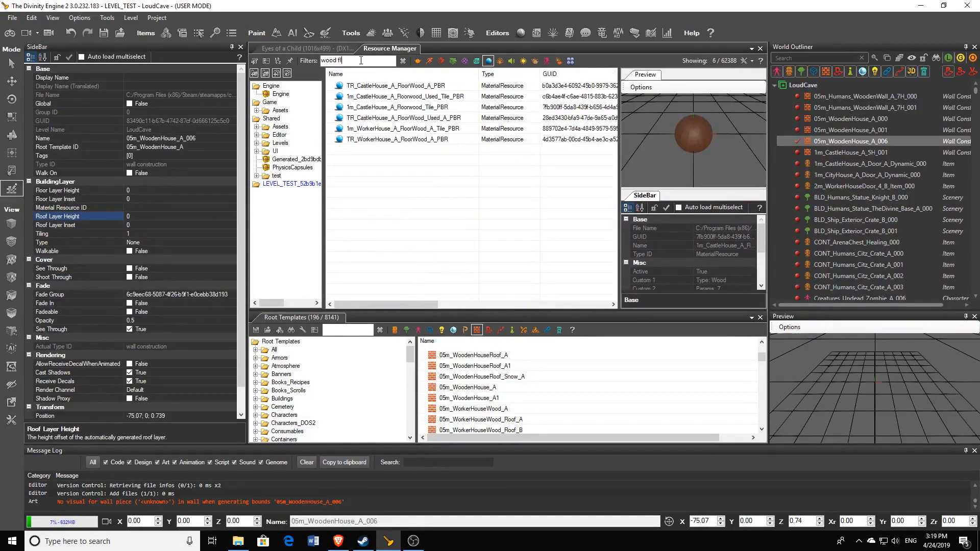
{"action": "type", "text": "oor"}
Assign the material 1m_CastleHouse_A_Floorwood_Tile_PBR to the wall construction's Material Resource ID
{"action": "left_click", "coordinate": [403, 108]}
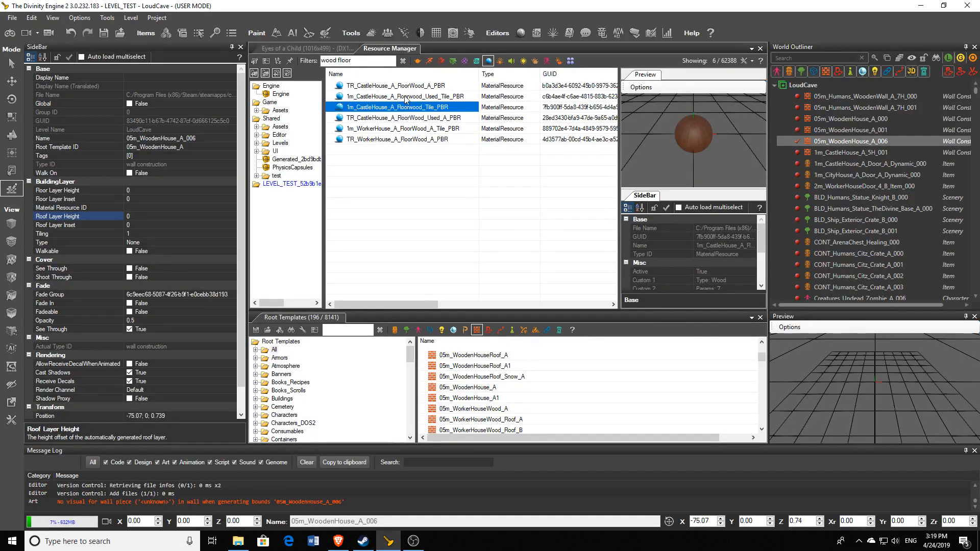
{"action": "left_click", "coordinate": [405, 97]}
{"action": "left_click", "coordinate": [410, 108]}
{"action": "left_click", "coordinate": [233, 209]}
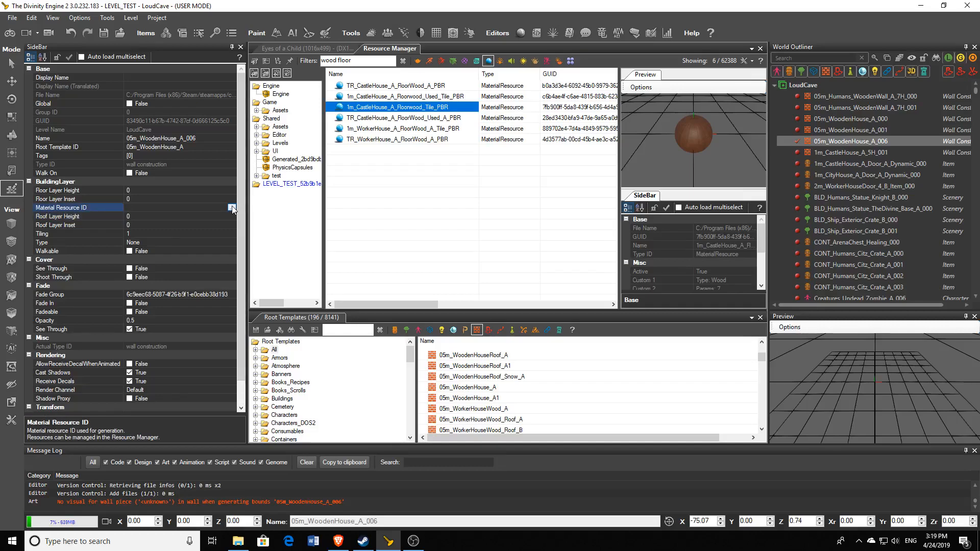
{"action": "left_click", "coordinate": [231, 207]}
{"action": "left_click", "coordinate": [203, 218]}
{"action": "left_click", "coordinate": [204, 217]}
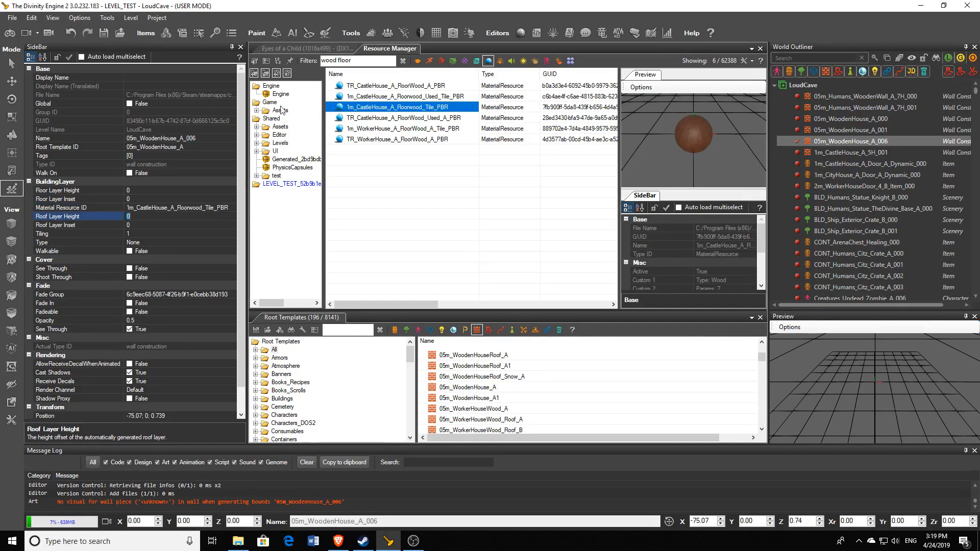
Generate a floor inside the house by setting the building layer Type to Floor and Floor Layer Height to 0.1
{"action": "left_click", "coordinate": [301, 48]}
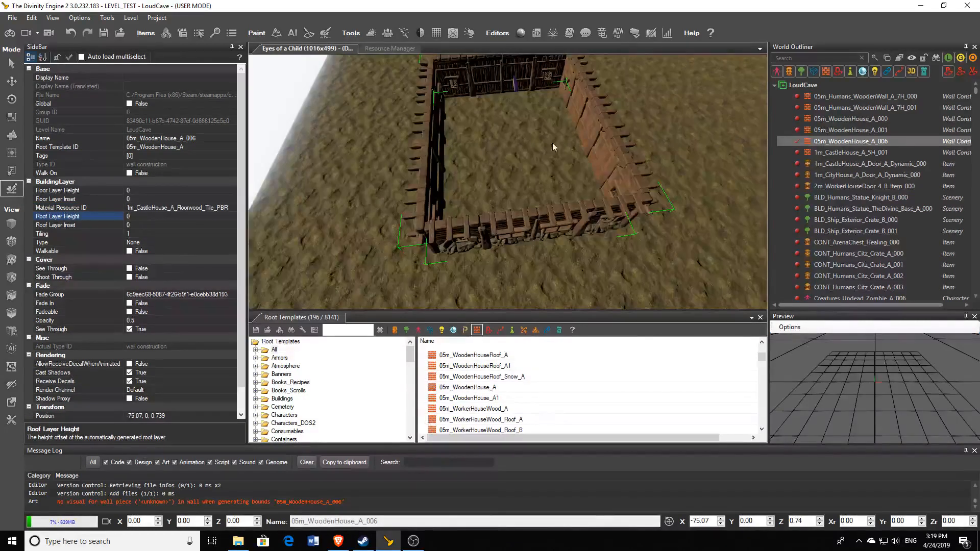
{"action": "left_click", "coordinate": [219, 243]}
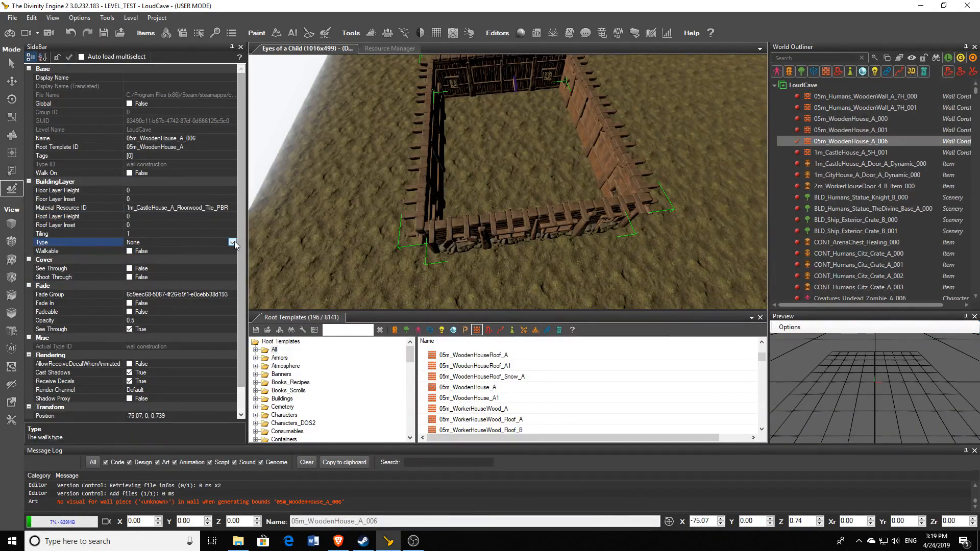
{"action": "left_click", "coordinate": [233, 242]}
{"action": "left_click", "coordinate": [134, 259]}
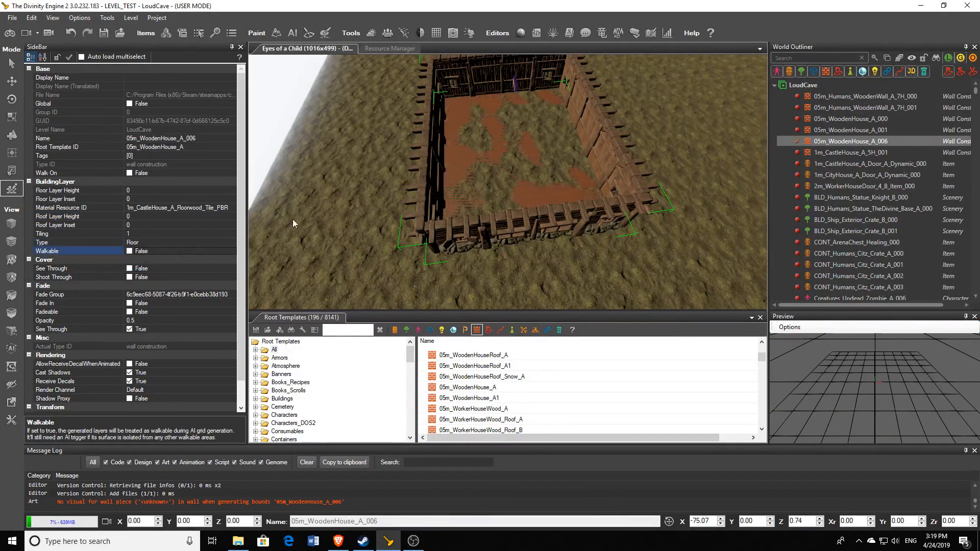
{"action": "right_click_drag", "start_coordinate": [522, 161], "coordinate": [521, 162]}
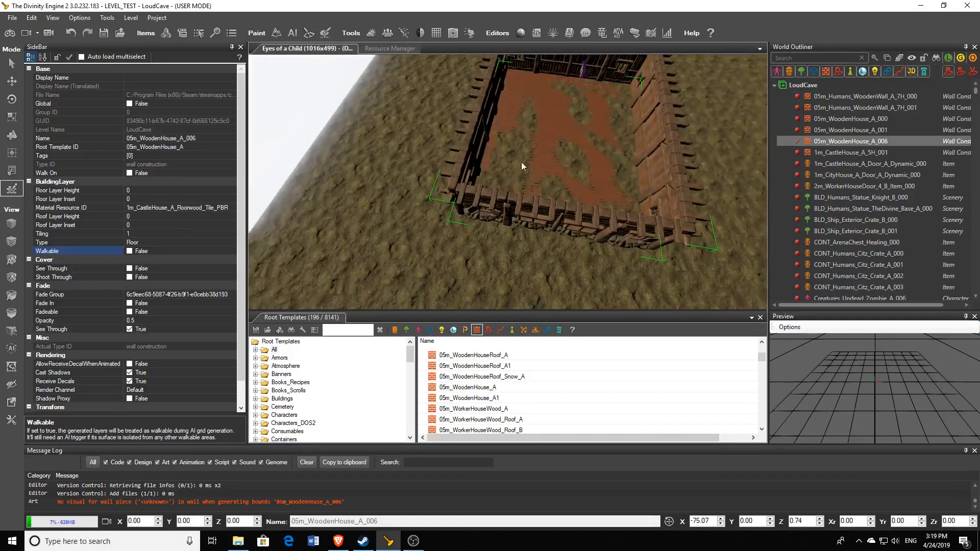
{"action": "left_click", "coordinate": [197, 190]}
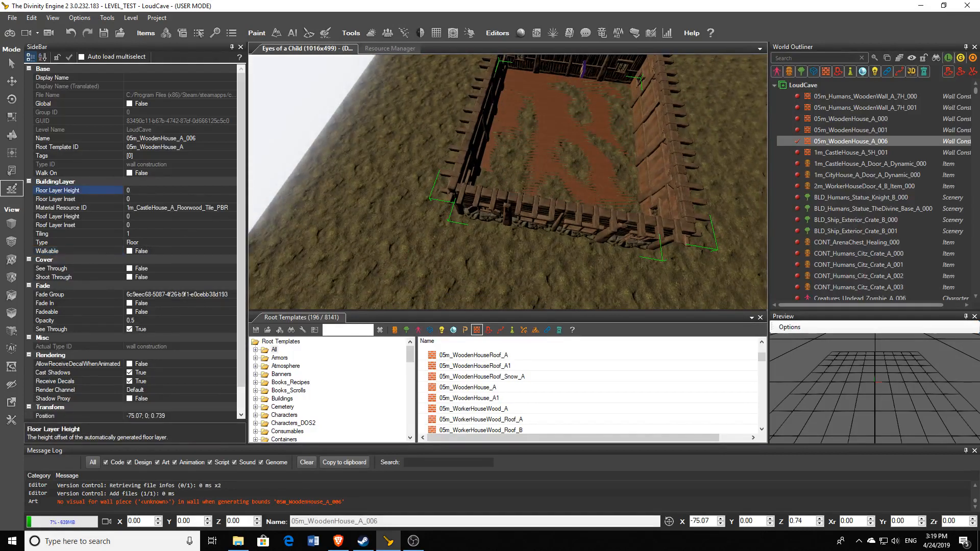
{"action": "key", "text": "Return"}
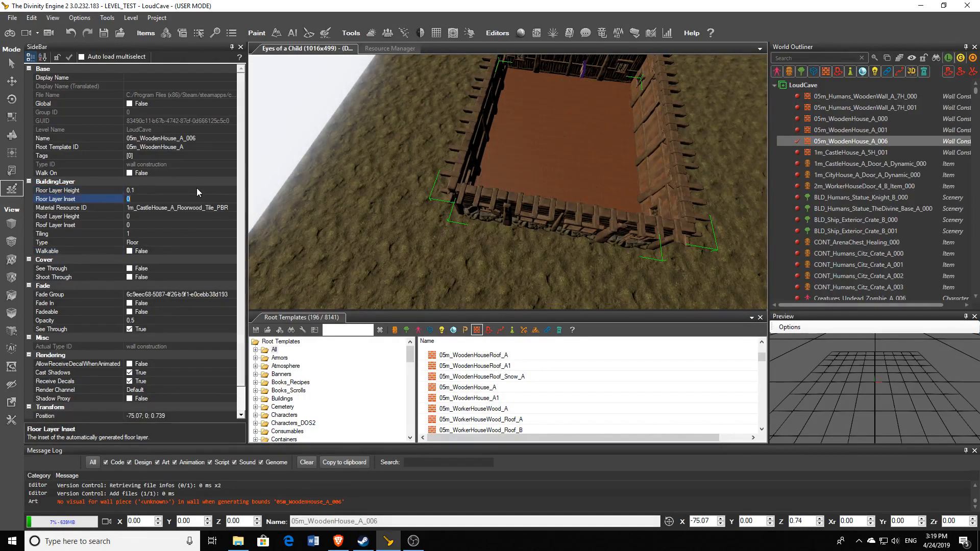
Inspect the generated wooden floor up close inside the house and from above
{"action": "right_click_drag", "start_coordinate": [480, 170], "coordinate": [521, 170]}
{"action": "scroll", "coordinate": [337, 203], "scroll_direction": "up", "scroll_amount": 3}
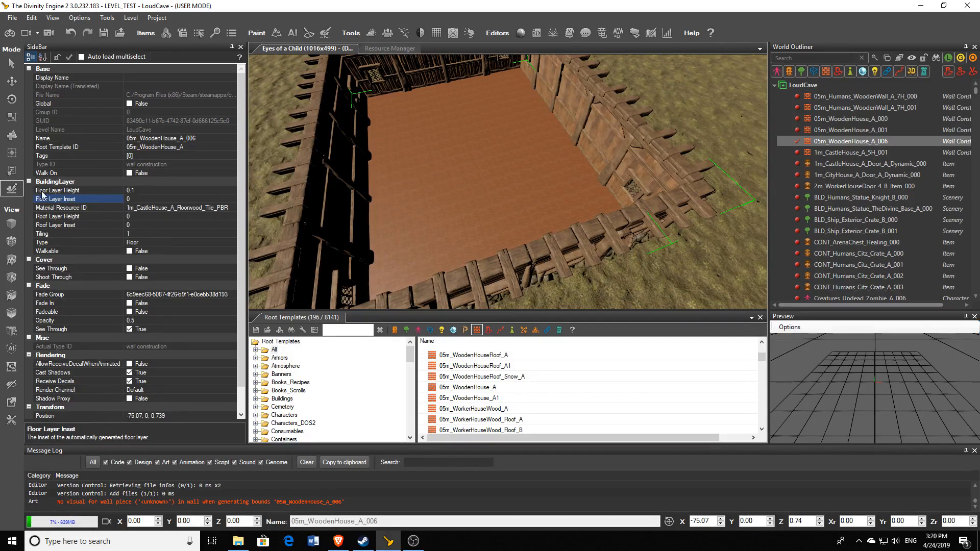
{"action": "right_click_drag", "start_coordinate": [508, 181], "coordinate": [570, 211]}
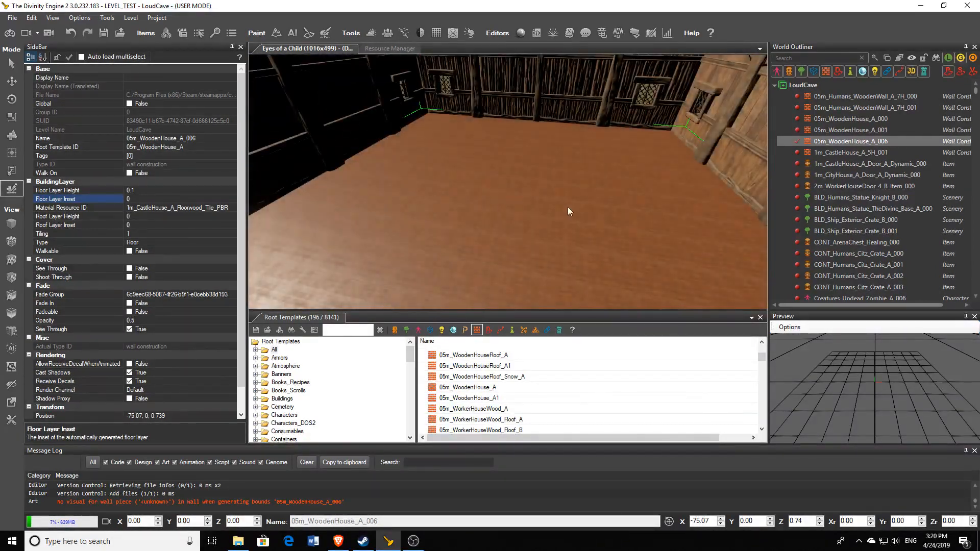
{"action": "right_click_drag", "start_coordinate": [439, 176], "coordinate": [543, 199]}
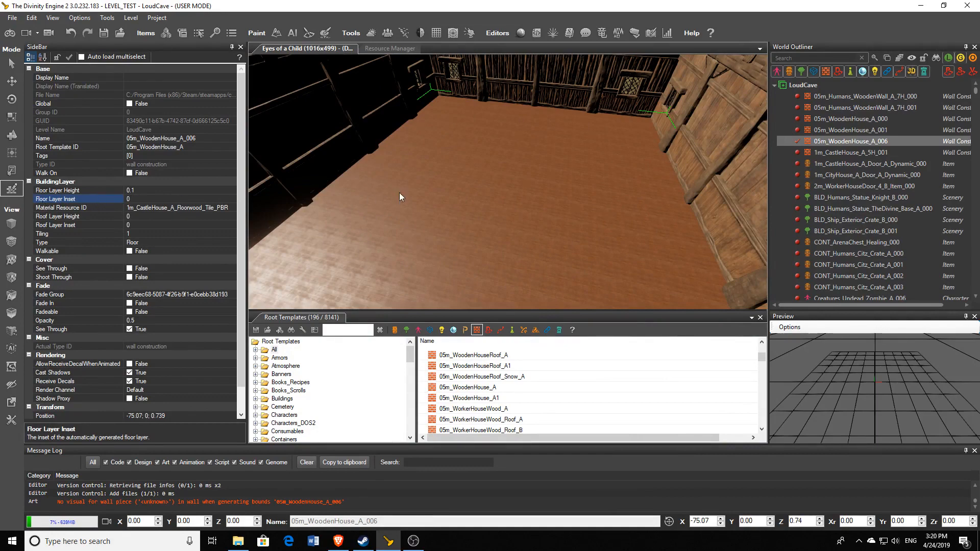
{"action": "scroll", "coordinate": [406, 219], "scroll_direction": "down", "scroll_amount": 6}
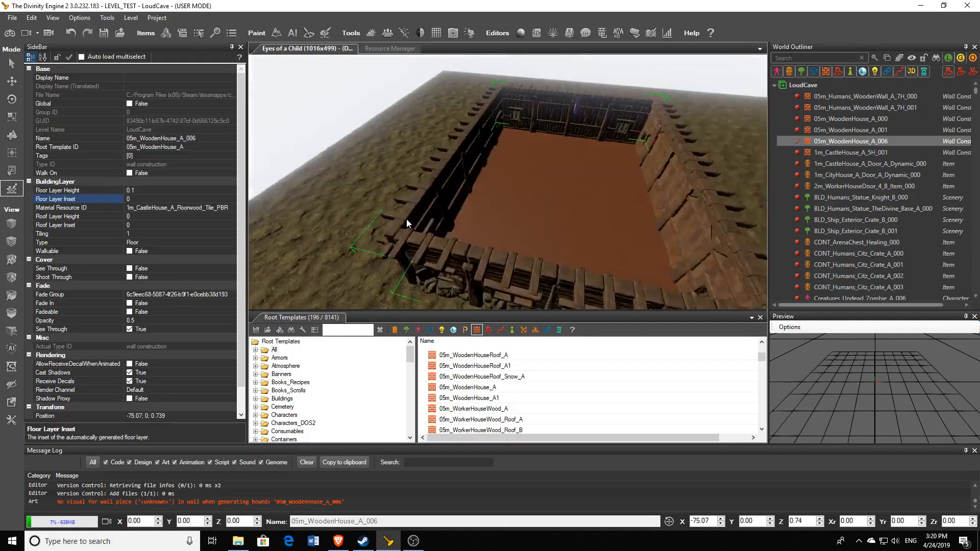
{"action": "scroll", "coordinate": [406, 219], "scroll_direction": "down", "scroll_amount": 5}
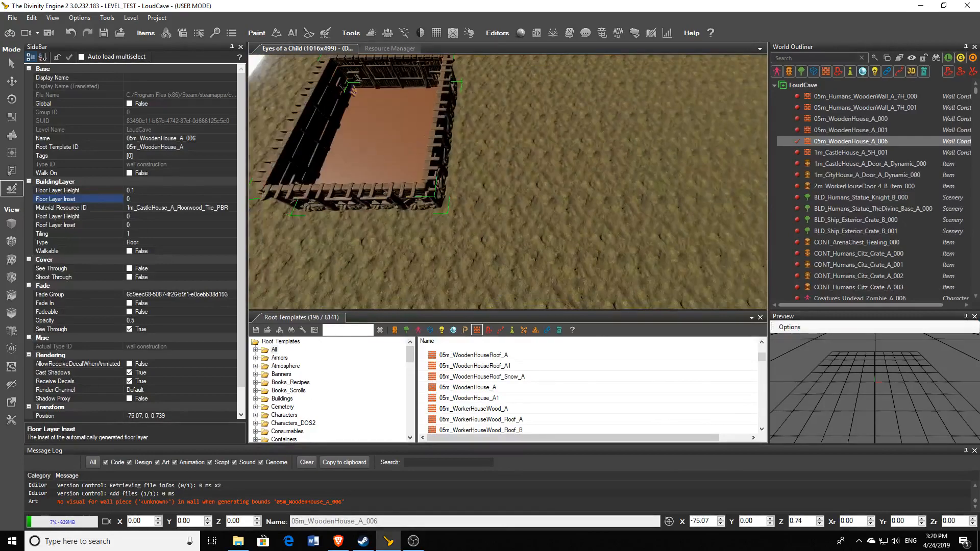
{"action": "middle_click_drag", "start_coordinate": [394, 188], "coordinate": [467, 172]}
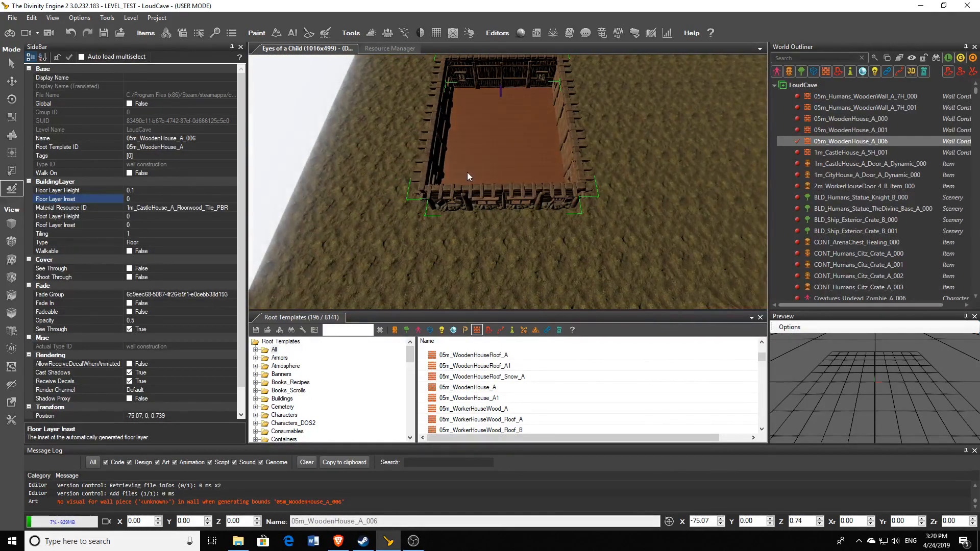
{"action": "right_click_drag", "start_coordinate": [554, 163], "coordinate": [566, 131]}
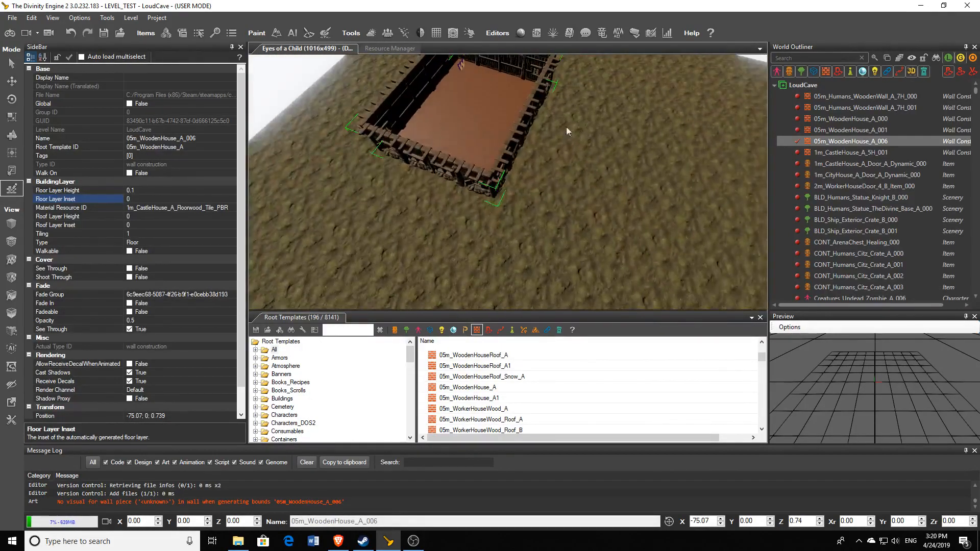
Cycle a section of the house's outer wall through its alternative pieces, including a protruding bay with lattice windows
{"action": "left_click", "coordinate": [528, 121]}
{"action": "key", "text": "w"}
{"action": "mouse_move", "coordinate": [527, 121]}
{"action": "right_mouse_down"}
{"action": "mouse_move", "coordinate": [551, 102]}
{"action": "mouse_move", "coordinate": [512, 113]}
{"action": "mouse_move", "coordinate": [530, 133]}
{"action": "mouse_move", "coordinate": [516, 115]}
{"action": "mouse_move", "coordinate": [525, 112]}
{"action": "mouse_move", "coordinate": [512, 113]}
{"action": "right_mouse_up"}
{"action": "left_click", "coordinate": [512, 114]}
{"action": "key", "text": "s"}
{"action": "left_click", "coordinate": [479, 162]}
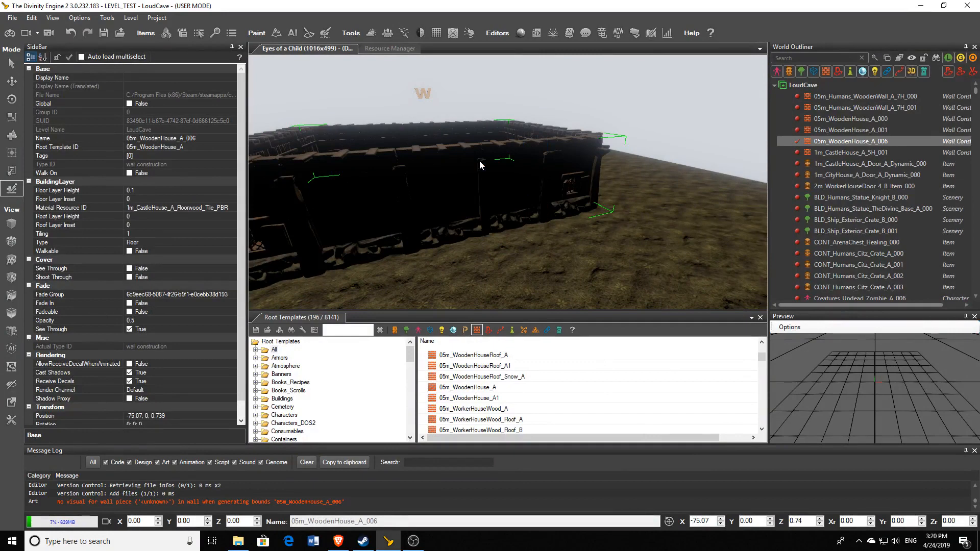
{"action": "left_click", "coordinate": [479, 161]}
{"action": "left_click", "coordinate": [479, 161]}
{"action": "left_click", "coordinate": [479, 161]}
{"action": "left_click", "coordinate": [479, 161]}
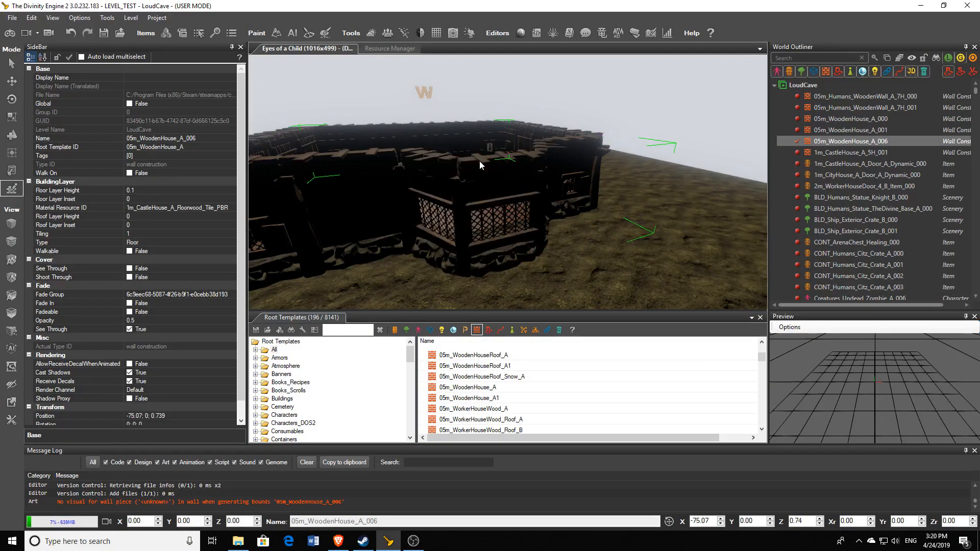
{"action": "left_click", "coordinate": [479, 161]}
{"action": "left_click", "coordinate": [479, 161]}
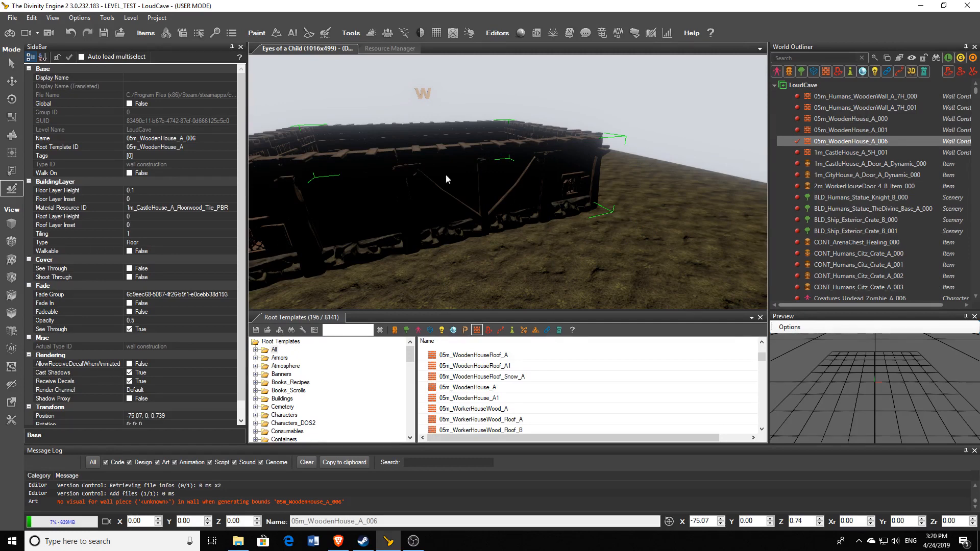
Try the lattice-window bay on the outer wall again and return that section to flat wall pieces
{"action": "left_click", "coordinate": [470, 197]}
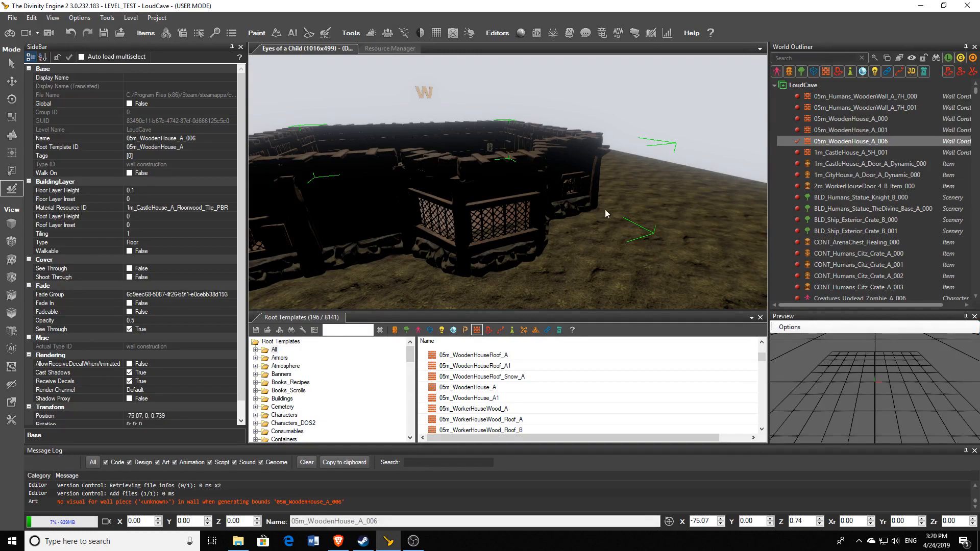
{"action": "right_click_drag", "start_coordinate": [585, 224], "coordinate": [385, 194]}
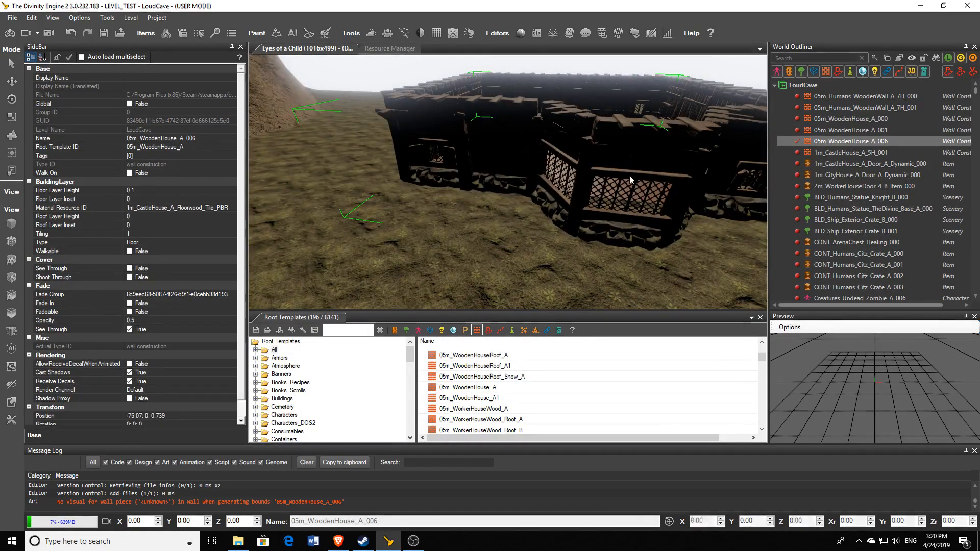
{"action": "scroll", "coordinate": [630, 176], "scroll_direction": "down", "scroll_amount": 3}
{"action": "scroll", "coordinate": [629, 176], "scroll_direction": "down", "scroll_amount": 2}
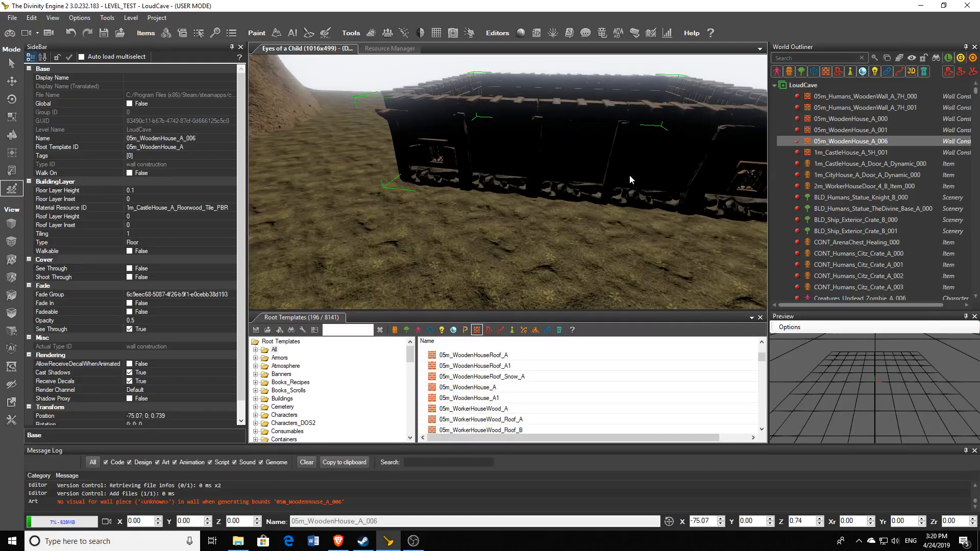
Duplicate the house's wall construction straight upward as a second storey, raising the copy to a height of about 4.87
{"action": "mouse_move", "coordinate": [570, 172]}
{"action": "right_mouse_down"}
{"action": "mouse_move", "coordinate": [643, 245]}
{"action": "mouse_move", "coordinate": [516, 225]}
{"action": "mouse_move", "coordinate": [561, 164]}
{"action": "right_mouse_up"}
{"action": "left_click", "coordinate": [11, 81]}
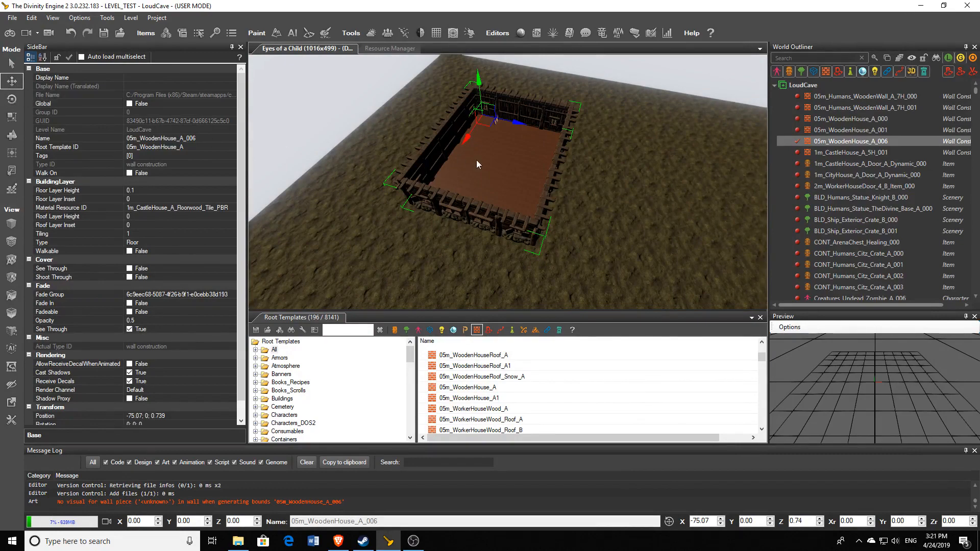
{"action": "right_click_drag", "start_coordinate": [506, 169], "coordinate": [500, 145]}
{"action": "right_click_drag", "start_coordinate": [532, 187], "coordinate": [550, 204]}
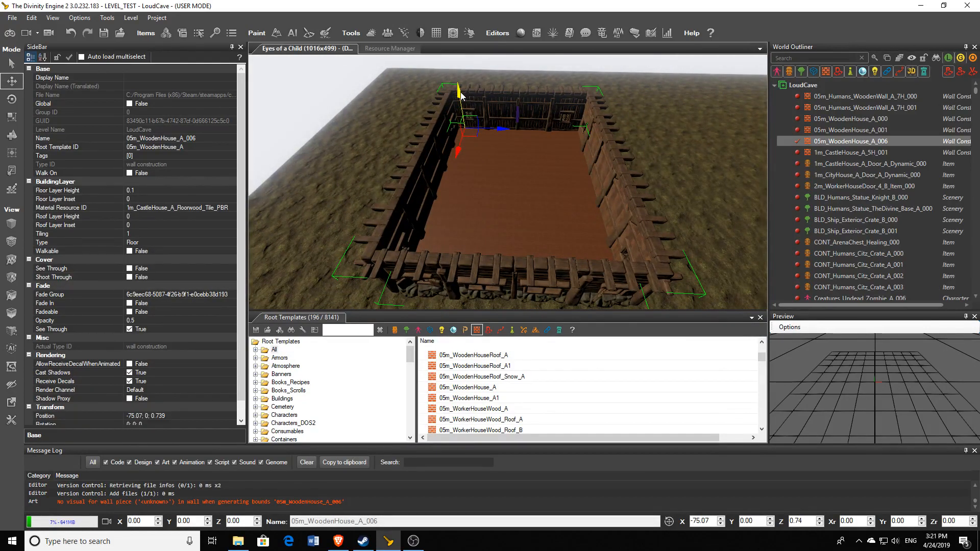
{"action": "left_click_drag", "start_coordinate": [459, 94], "coordinate": [448, 51], "text": "shift"}
{"action": "key", "text": "s"}
{"action": "mouse_move", "coordinate": [449, 57]}
{"action": "right_mouse_down"}
{"action": "mouse_move", "coordinate": [464, 59]}
{"action": "mouse_move", "coordinate": [439, 58]}
{"action": "right_mouse_up"}
{"action": "key", "text": "w"}
{"action": "right_click_drag", "start_coordinate": [472, 110], "coordinate": [485, 101]}
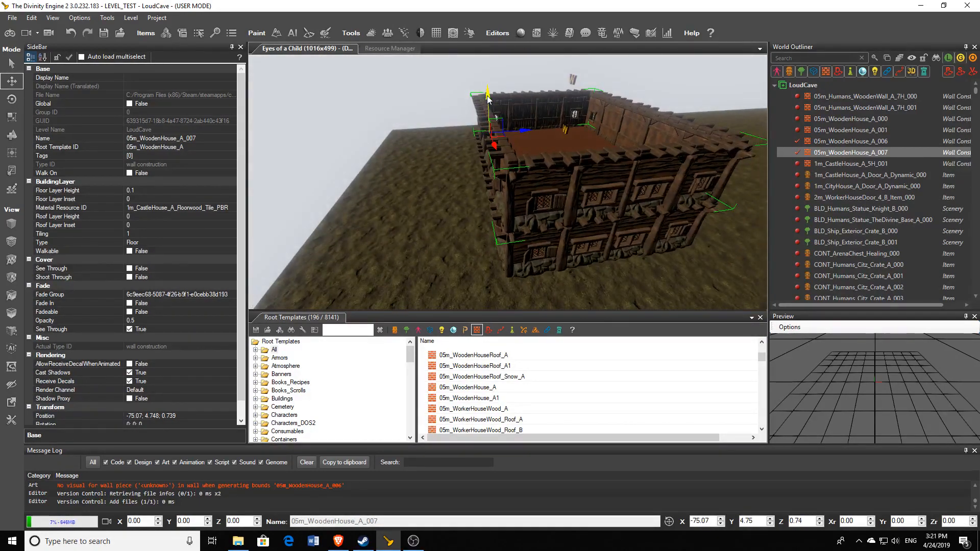
{"action": "left_click_drag", "start_coordinate": [487, 97], "coordinate": [488, 97]}
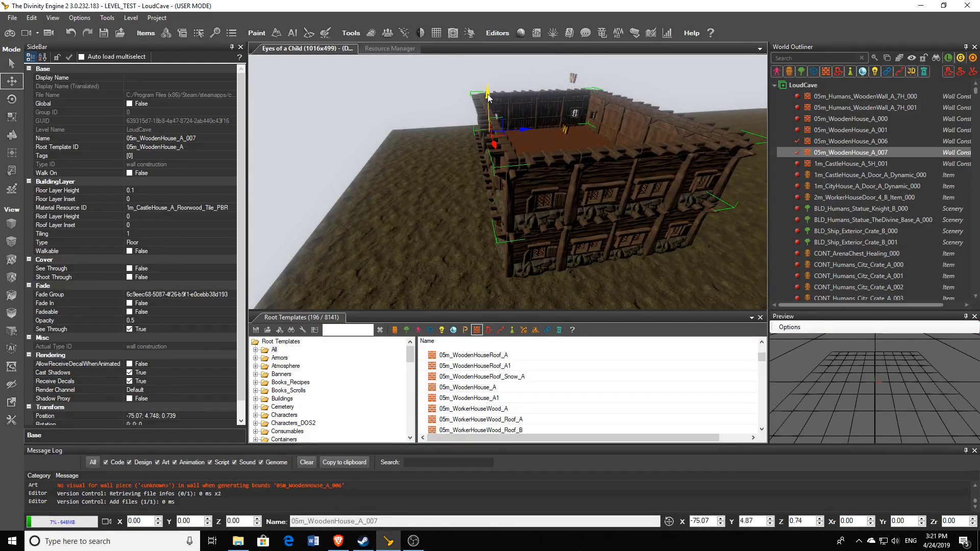
Set the upper storey's Root Template ID to 05m_WoodenHouseRoof_A, filtering the templates by "roof"
{"action": "right_click_drag", "start_coordinate": [497, 149], "coordinate": [474, 200]}
{"action": "key", "text": "w"}
{"action": "key", "text": "s"}
{"action": "key", "text": "a"}
{"action": "key", "text": "w"}
{"action": "key", "text": "d"}
{"action": "key", "text": "s"}
{"action": "key", "text": "d"}
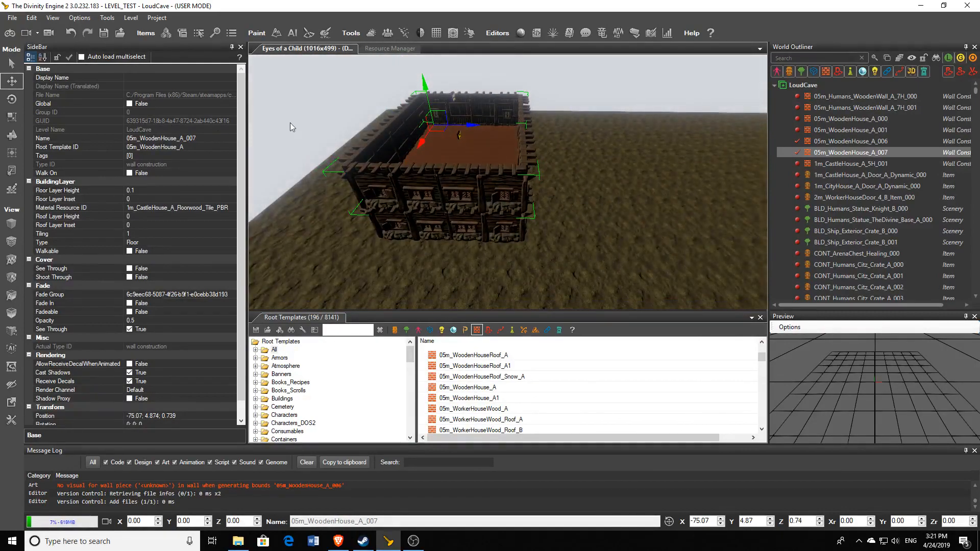
{"action": "left_click", "coordinate": [204, 148]}
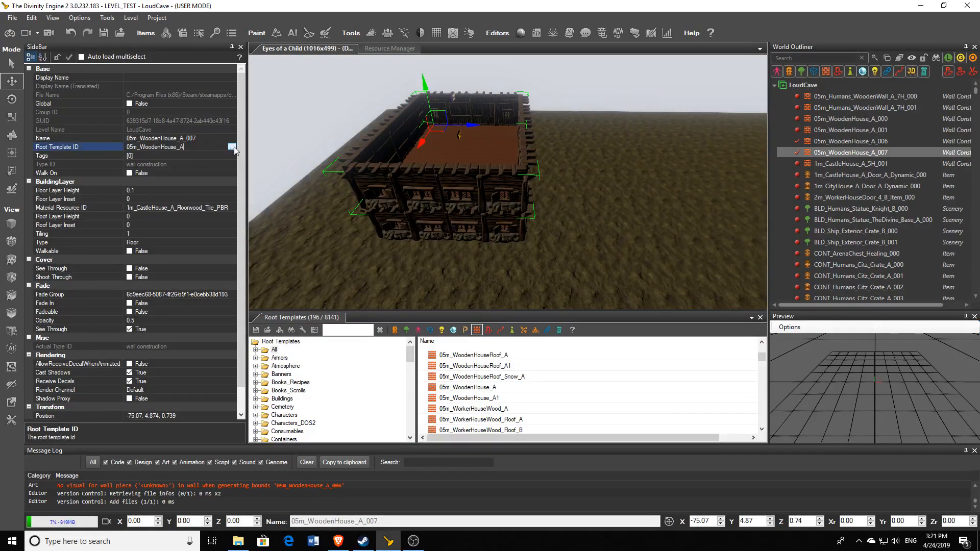
{"action": "left_click", "coordinate": [234, 147]}
{"action": "left_click", "coordinate": [128, 74]}
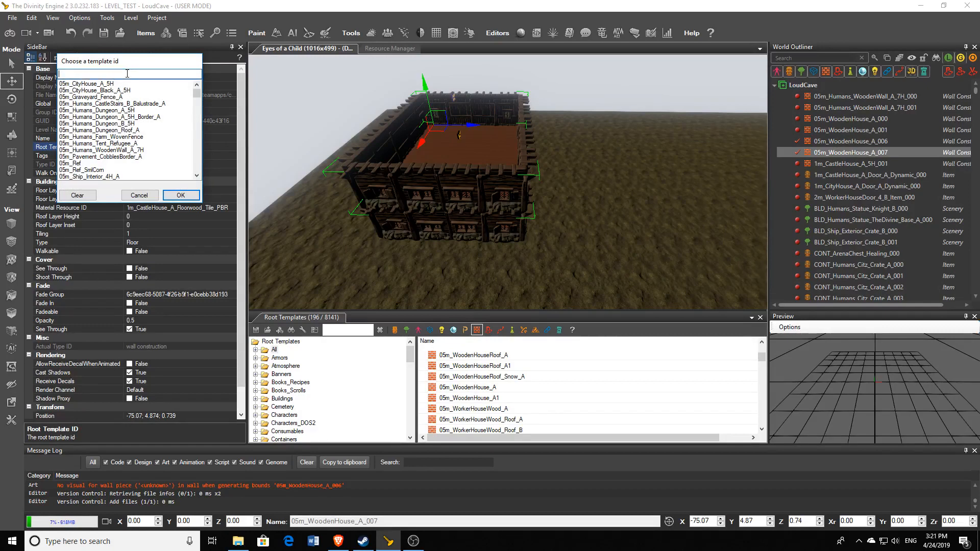
{"action": "type", "text": "roof"}
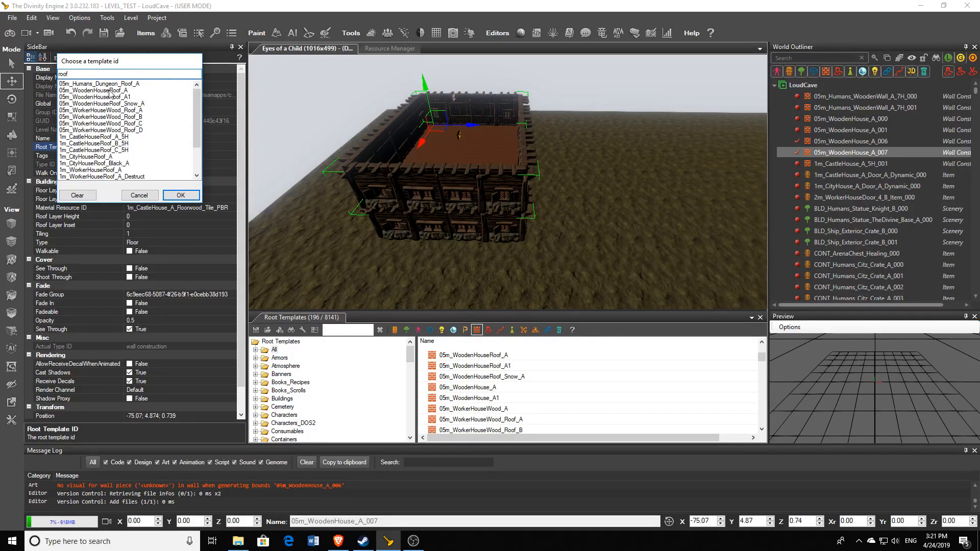
{"action": "left_click", "coordinate": [108, 90]}
{"action": "left_click", "coordinate": [180, 195]}
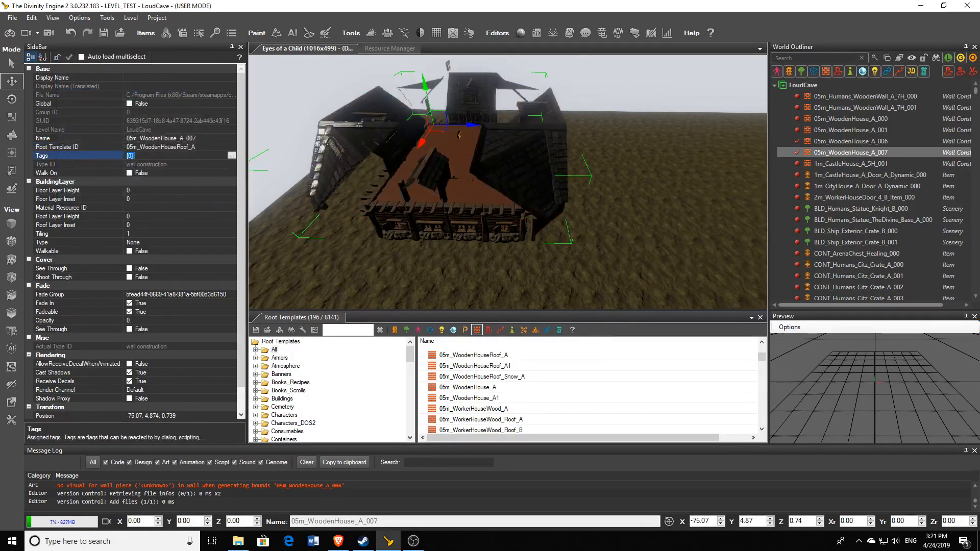
Edit the roof's individual pieces and swap the nearest broad corner piece for a narrower corner variant
{"action": "right_click_drag", "start_coordinate": [507, 182], "coordinate": [423, 197]}
{"action": "left_click", "coordinate": [12, 188]}
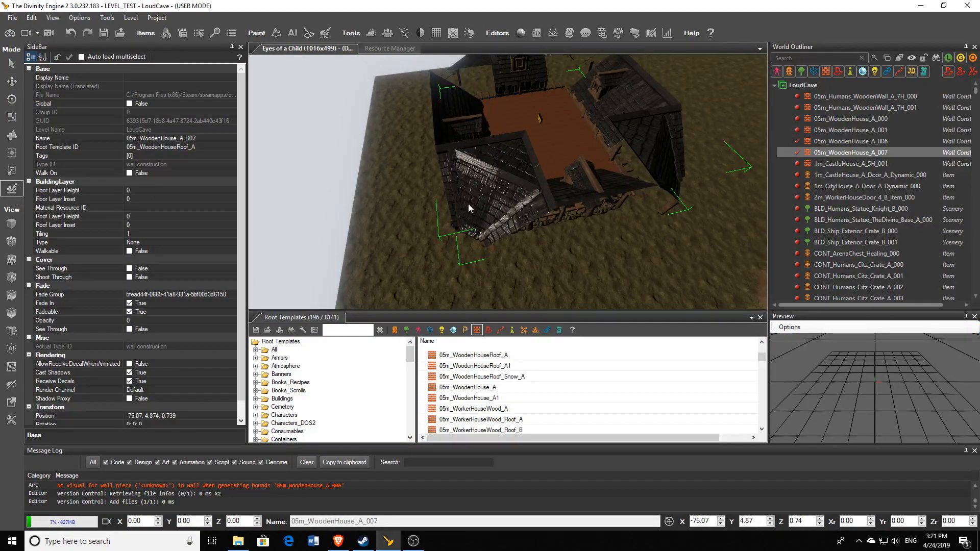
{"action": "left_click", "coordinate": [491, 174]}
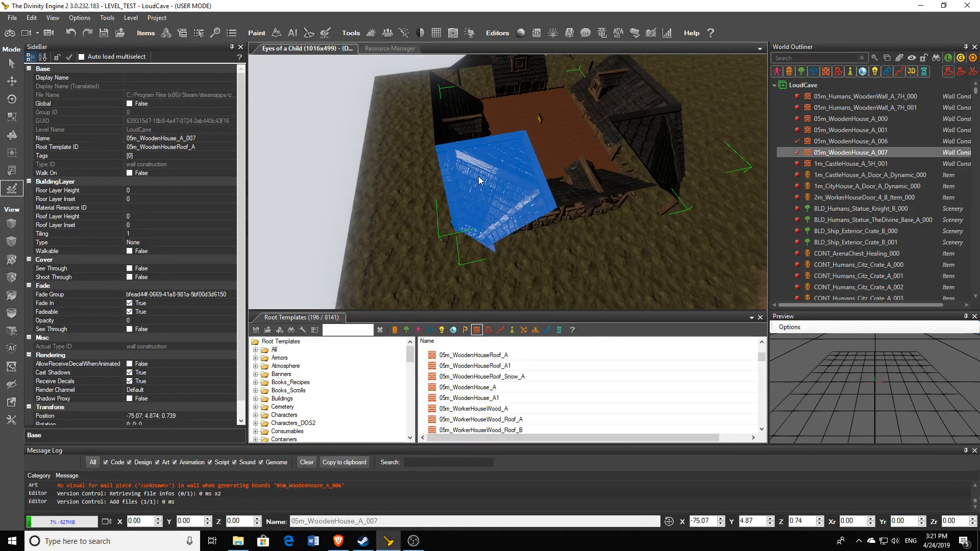
{"action": "key", "text": "Right"}
{"action": "key", "text": "Right"}
{"action": "key", "text": "Right"}
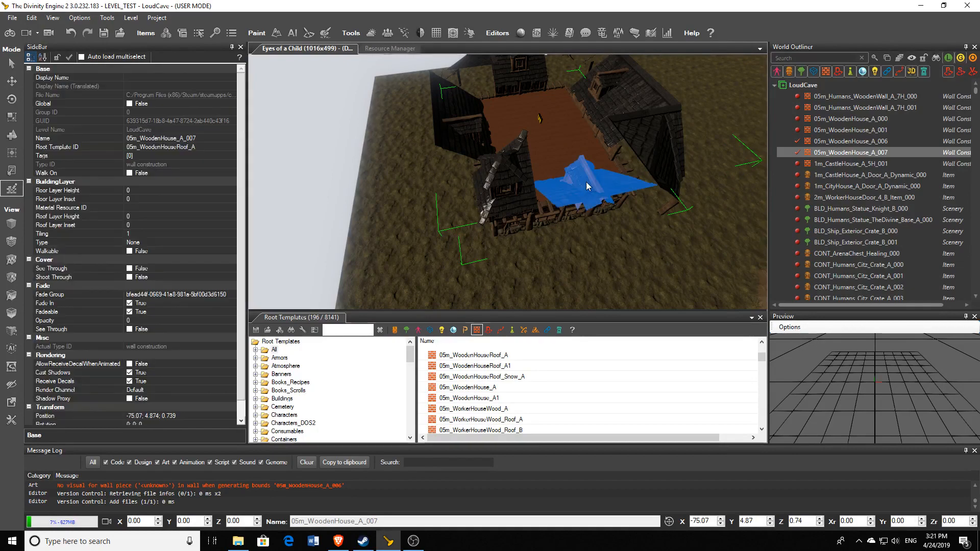
Flip the roof sections on two opposite sides of the house
{"action": "right_click_drag", "start_coordinate": [585, 179], "coordinate": [674, 184]}
{"action": "right_click_drag", "start_coordinate": [629, 230], "coordinate": [592, 240]}
{"action": "right_click", "coordinate": [591, 240]}
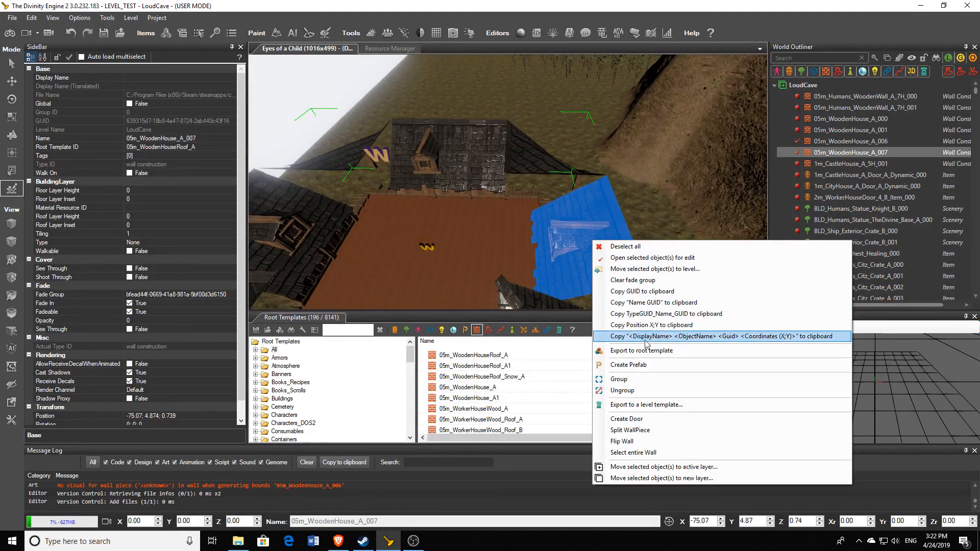
{"action": "left_click", "coordinate": [633, 442]}
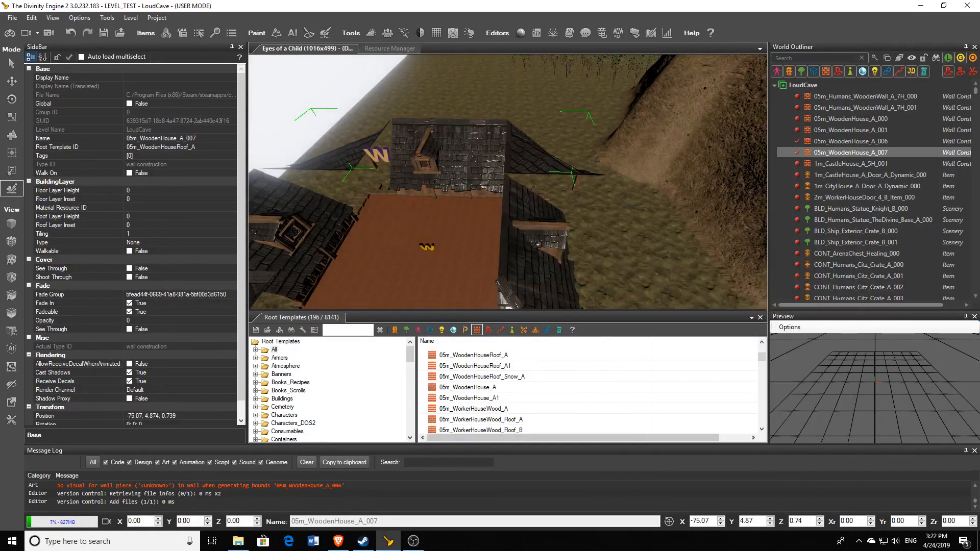
{"action": "right_click_drag", "start_coordinate": [610, 220], "coordinate": [576, 218]}
{"action": "left_click", "coordinate": [393, 160]}
{"action": "right_click", "coordinate": [392, 160]}
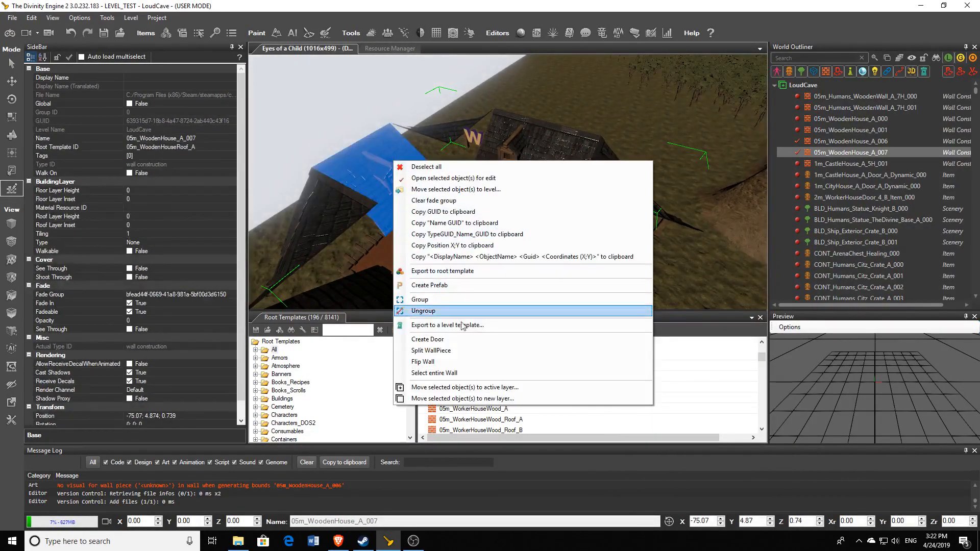
{"action": "left_click", "coordinate": [423, 361]}
Flip the roof sections on the remaining two sides of the house
{"action": "left_click", "coordinate": [536, 164]}
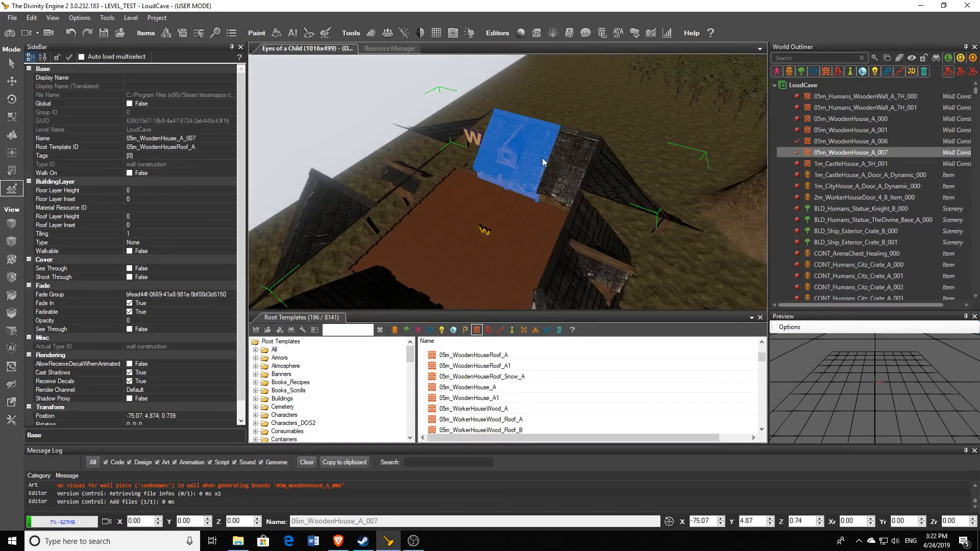
{"action": "right_click", "coordinate": [543, 163]}
{"action": "left_click", "coordinate": [592, 361]}
{"action": "right_click_drag", "start_coordinate": [559, 246], "coordinate": [463, 187]}
{"action": "left_click", "coordinate": [463, 187]}
{"action": "right_click", "coordinate": [463, 187]}
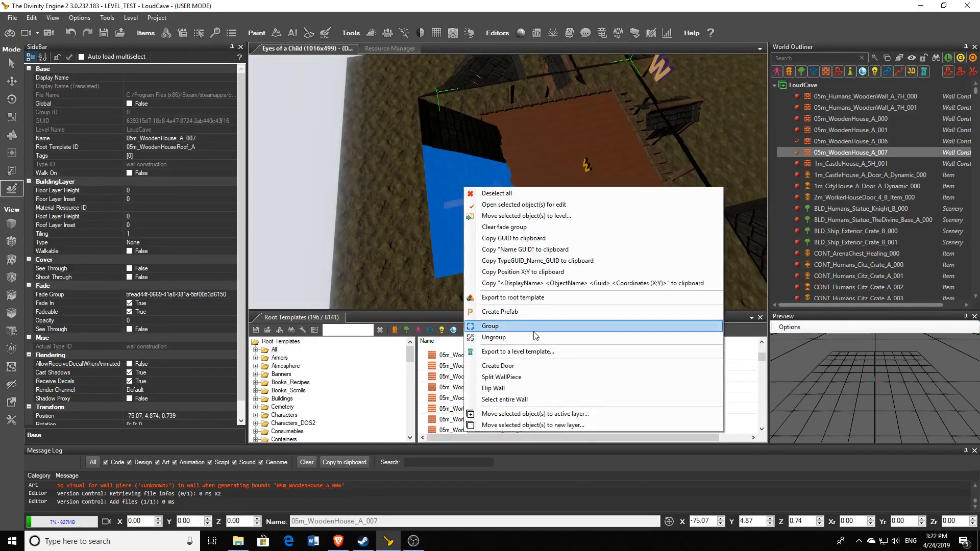
{"action": "left_click", "coordinate": [517, 390]}
Cycle the oversized corner roof piece beside the flipped sections to a variant that closes the corner
{"action": "right_click_drag", "start_coordinate": [515, 239], "coordinate": [519, 213]}
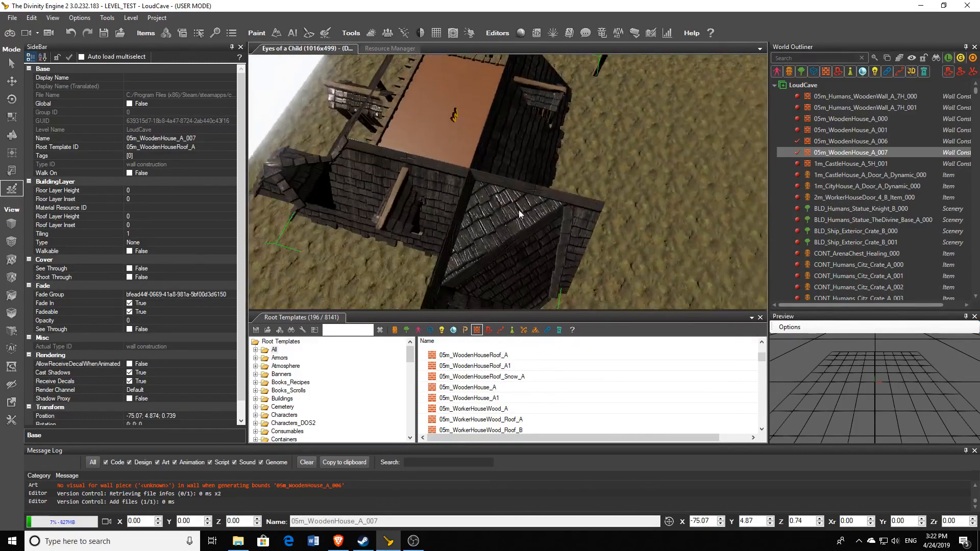
{"action": "left_click", "coordinate": [519, 214]}
{"action": "right_click", "coordinate": [516, 213]}
{"action": "left_click", "coordinate": [503, 213]}
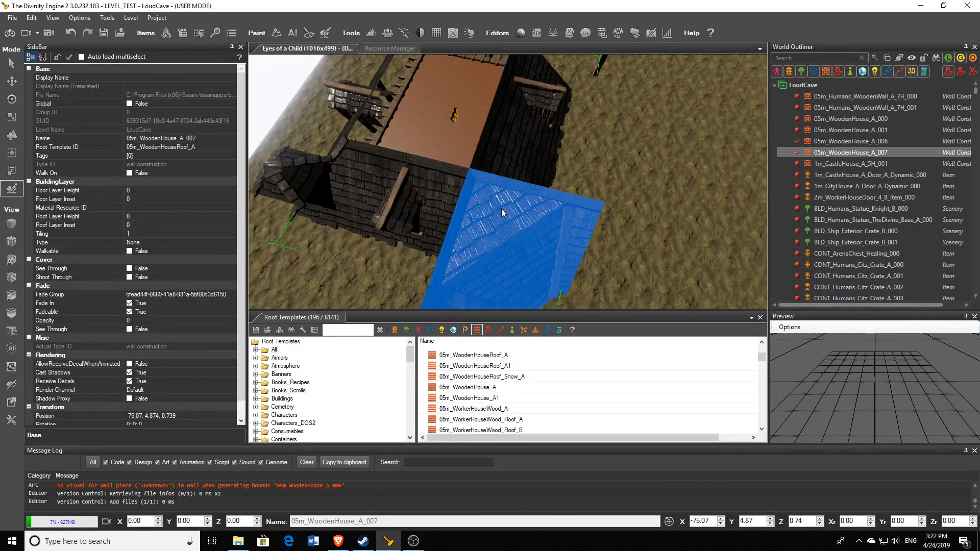
{"action": "key", "text": "Delete"}
{"action": "key", "text": "Right"}
{"action": "key", "text": "Right"}
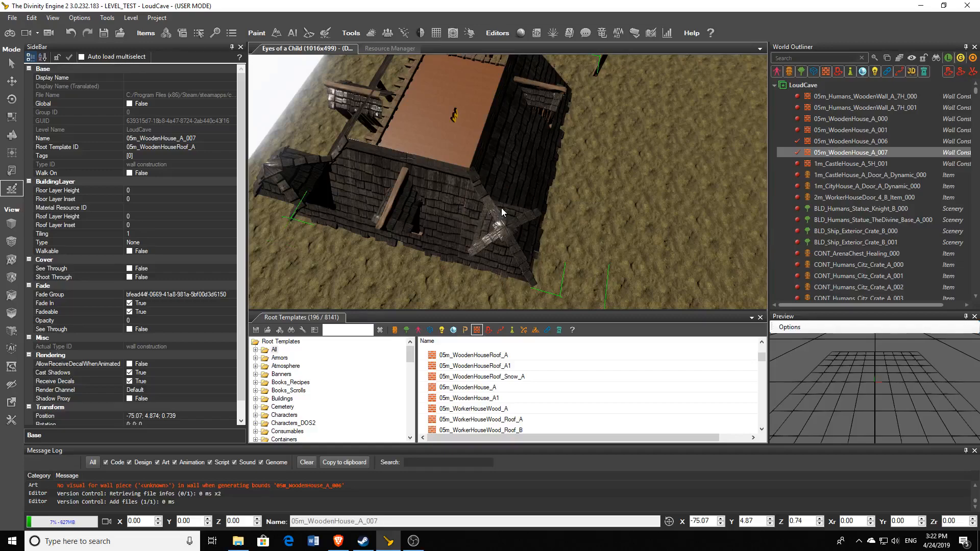
{"action": "key", "text": "Right"}
{"action": "key", "text": "Right"}
Switch the two remaining open roof corners to the turret-style corner pieces that join the neighbouring roof sections
{"action": "right_click_drag", "start_coordinate": [501, 207], "coordinate": [566, 199]}
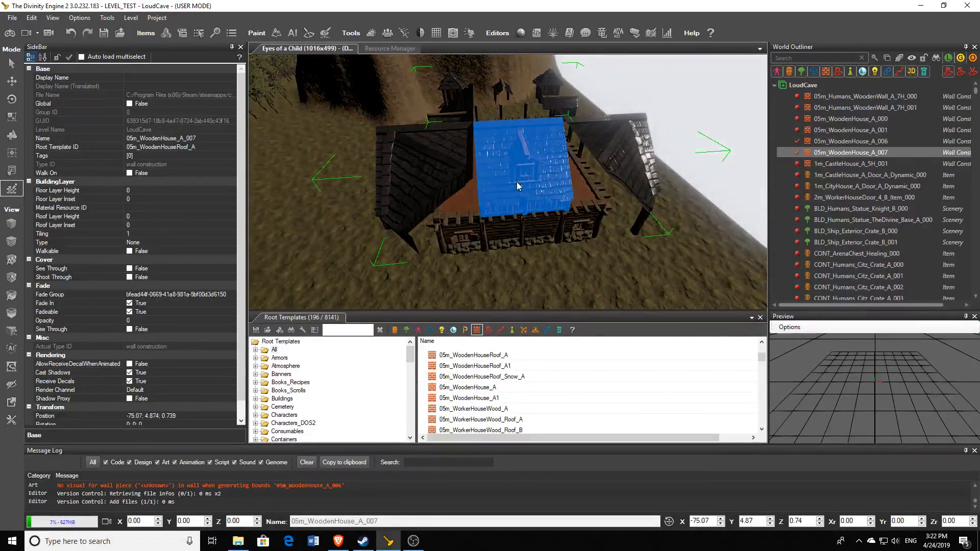
{"action": "left_click", "coordinate": [432, 161]}
{"action": "left_click", "coordinate": [433, 161]}
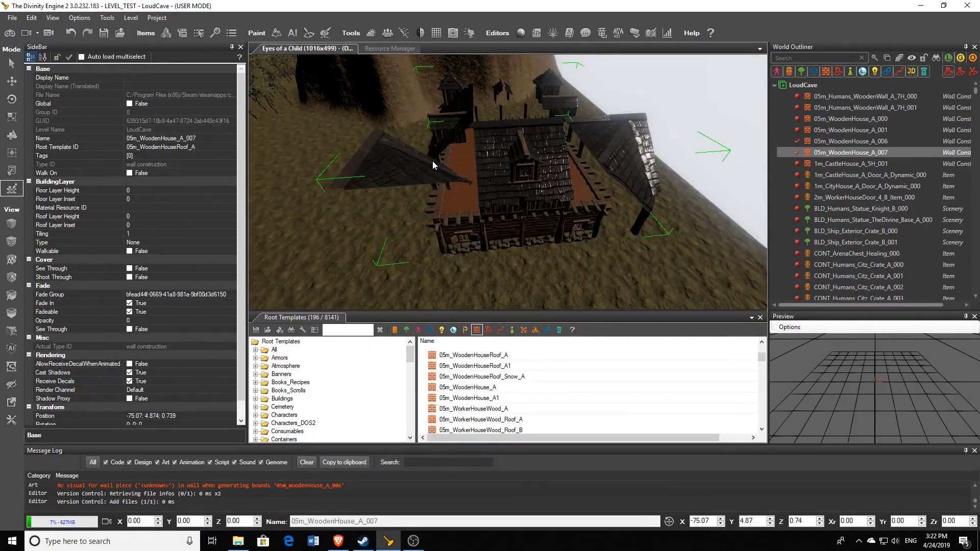
{"action": "left_click", "coordinate": [433, 161]}
{"action": "left_click", "coordinate": [432, 161]}
{"action": "left_click", "coordinate": [433, 161]}
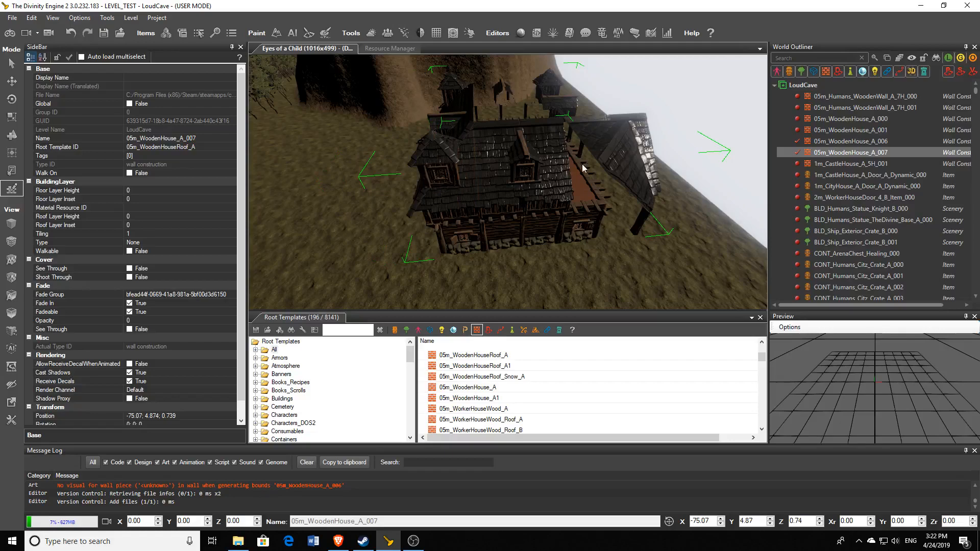
{"action": "left_click", "coordinate": [608, 157]}
{"action": "left_click", "coordinate": [608, 158]}
{"action": "left_click", "coordinate": [608, 157]}
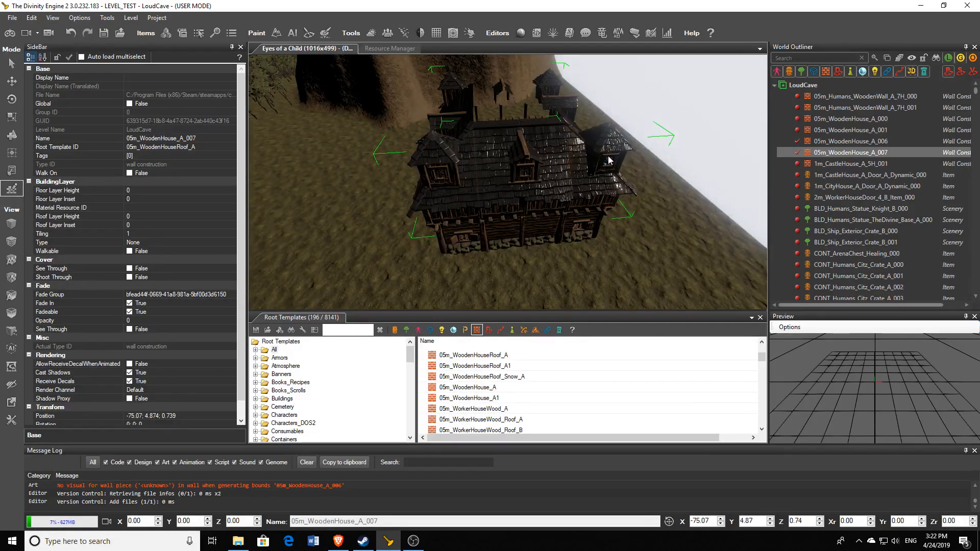
Review the roof construction's BuildingLayer properties, including Floor Layer Inset, Type and Walkable
{"action": "mouse_move", "coordinate": [605, 160]}
{"action": "right_mouse_down"}
{"action": "mouse_move", "coordinate": [540, 138]}
{"action": "mouse_move", "coordinate": [535, 173]}
{"action": "mouse_move", "coordinate": [515, 161]}
{"action": "mouse_move", "coordinate": [577, 173]}
{"action": "mouse_move", "coordinate": [678, 153]}
{"action": "mouse_move", "coordinate": [612, 204]}
{"action": "mouse_move", "coordinate": [608, 153]}
{"action": "mouse_move", "coordinate": [587, 210]}
{"action": "mouse_move", "coordinate": [602, 197]}
{"action": "mouse_move", "coordinate": [633, 224]}
{"action": "mouse_move", "coordinate": [688, 219]}
{"action": "mouse_move", "coordinate": [598, 152]}
{"action": "right_mouse_up"}
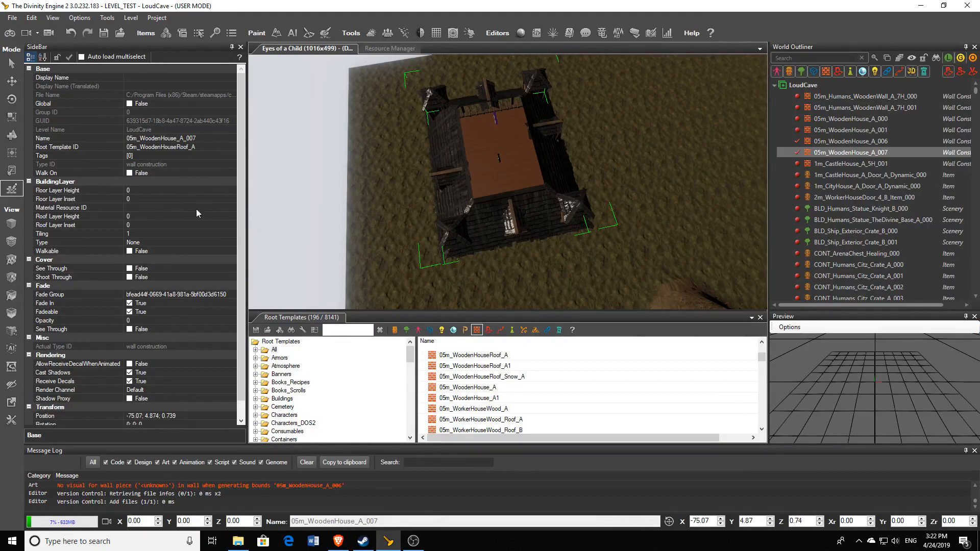
{"action": "left_click", "coordinate": [161, 200]}
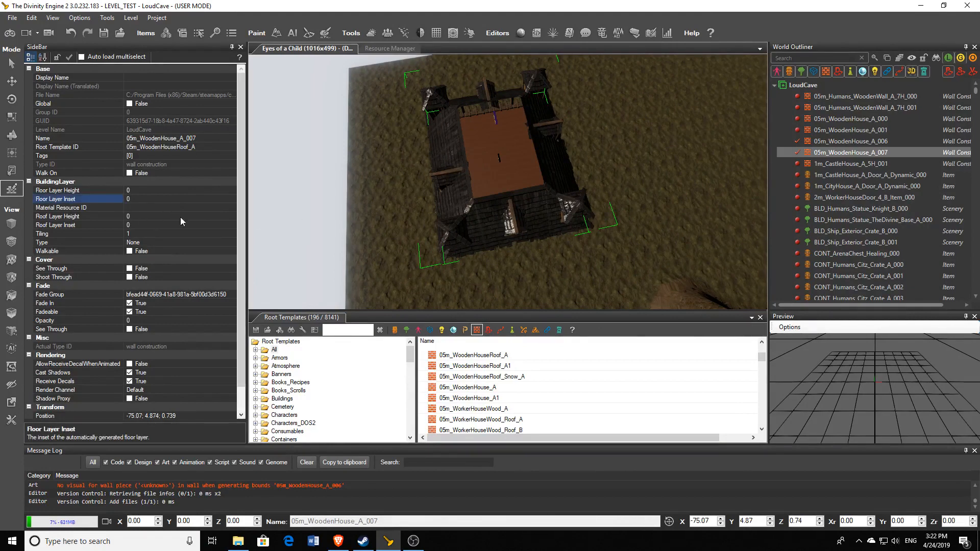
{"action": "left_click", "coordinate": [198, 246]}
{"action": "left_click", "coordinate": [232, 242]}
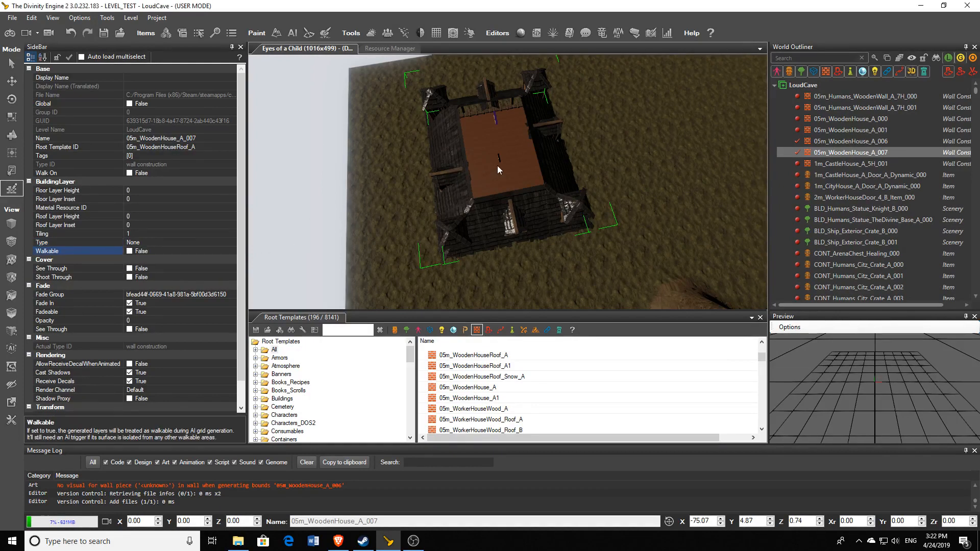
Leave roof piece editing and select the ground-floor wall construction 05m_WoodenHouse_A_006 beneath the roof
{"action": "mouse_move", "coordinate": [497, 165]}
{"action": "right_mouse_down"}
{"action": "mouse_move", "coordinate": [490, 197]}
{"action": "mouse_move", "coordinate": [497, 163]}
{"action": "mouse_move", "coordinate": [482, 140]}
{"action": "mouse_move", "coordinate": [444, 158]}
{"action": "mouse_move", "coordinate": [492, 158]}
{"action": "right_mouse_up"}
{"action": "key", "text": "w"}
{"action": "left_click", "coordinate": [482, 134]}
{"action": "key", "text": "s"}
{"action": "left_click", "coordinate": [11, 64]}
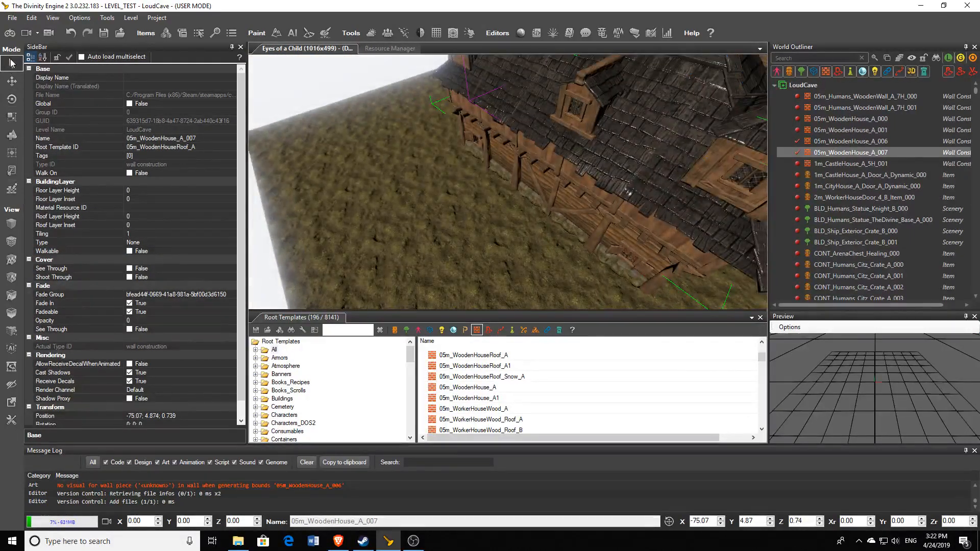
{"action": "scroll", "coordinate": [276, 106], "scroll_direction": "down", "scroll_amount": 3}
{"action": "left_click", "coordinate": [504, 176]}
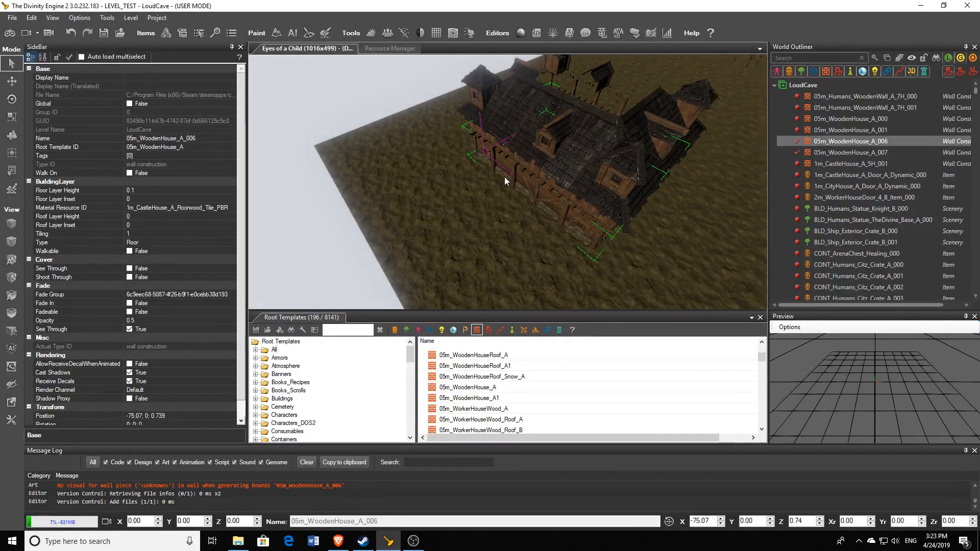
Make the generated floor of the ground-floor wall construction 05m_WoodenHouse_A_006 walkable
{"action": "right_click_drag", "start_coordinate": [502, 188], "coordinate": [239, 225]}
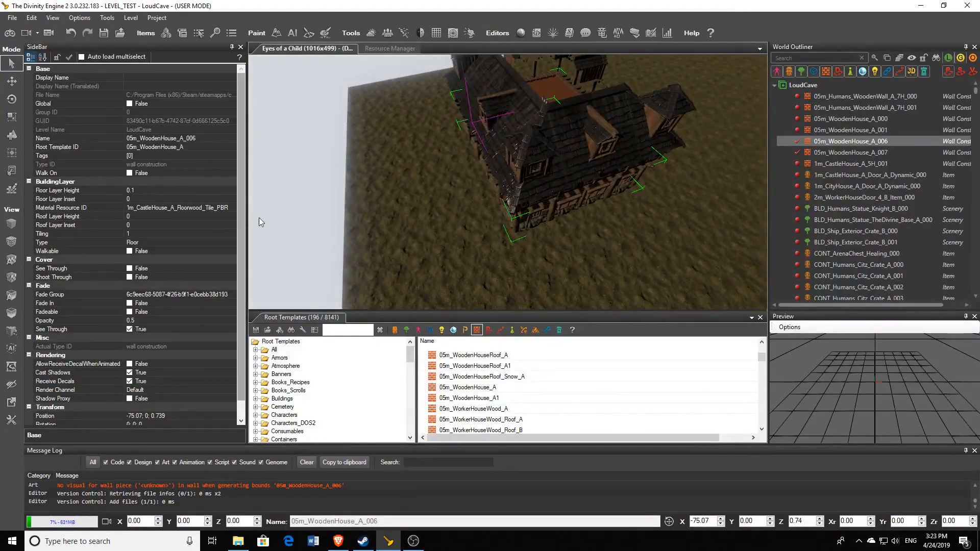
{"action": "right_click_drag", "start_coordinate": [439, 204], "coordinate": [322, 194]}
{"action": "key", "text": "w"}
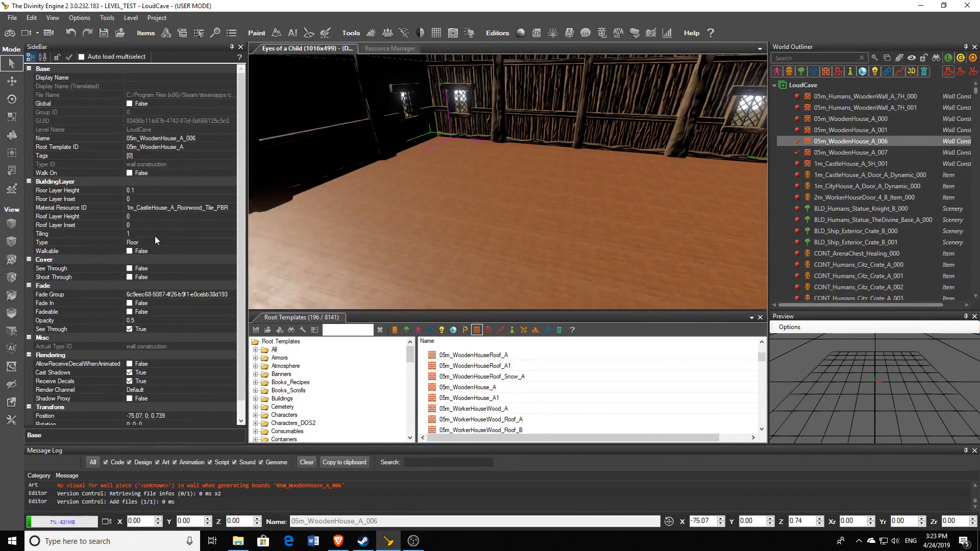
{"action": "left_click", "coordinate": [129, 251]}
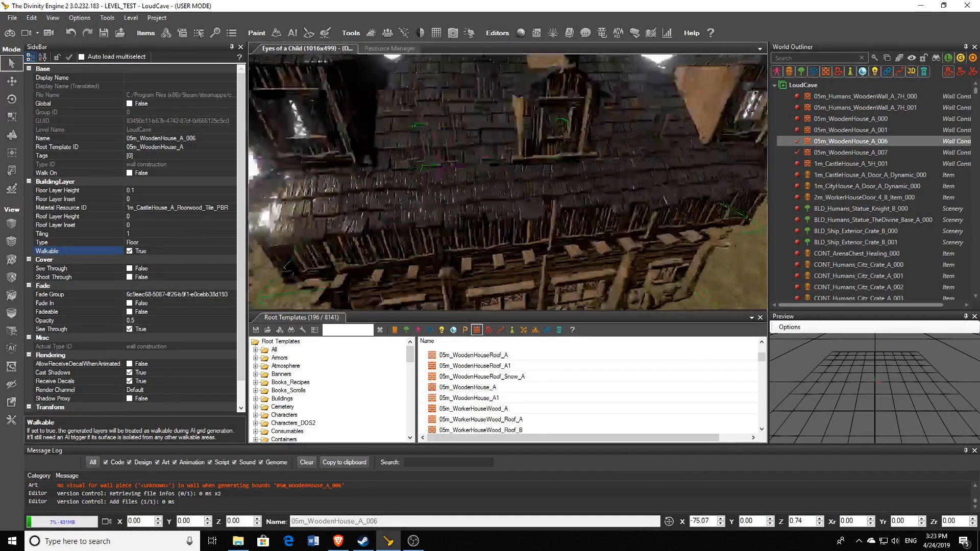
{"action": "scroll", "coordinate": [410, 191], "scroll_direction": "down", "scroll_amount": 5}
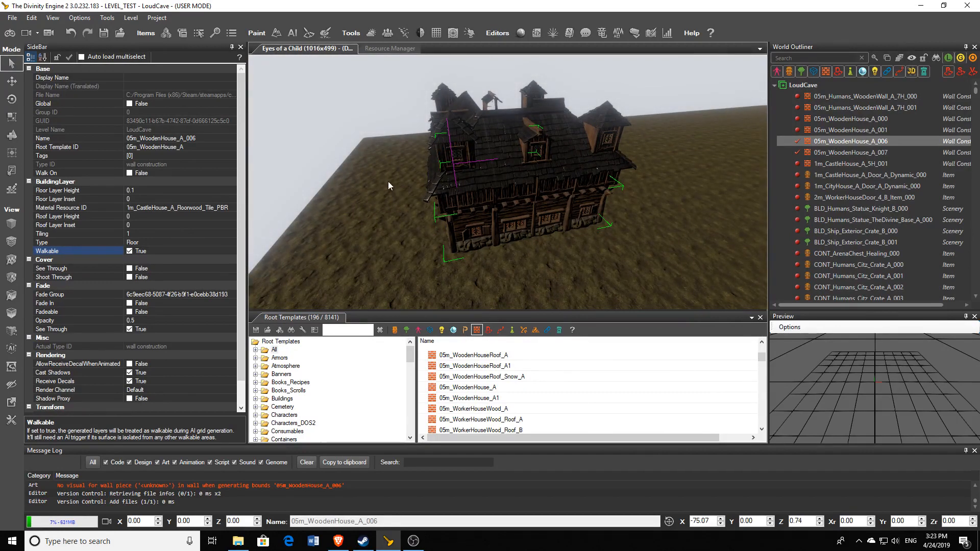
Select the roof construction 05m_WoodenHouse_A_007 and set its BuildingLayer Type to Floor
{"action": "left_click", "coordinate": [591, 130]}
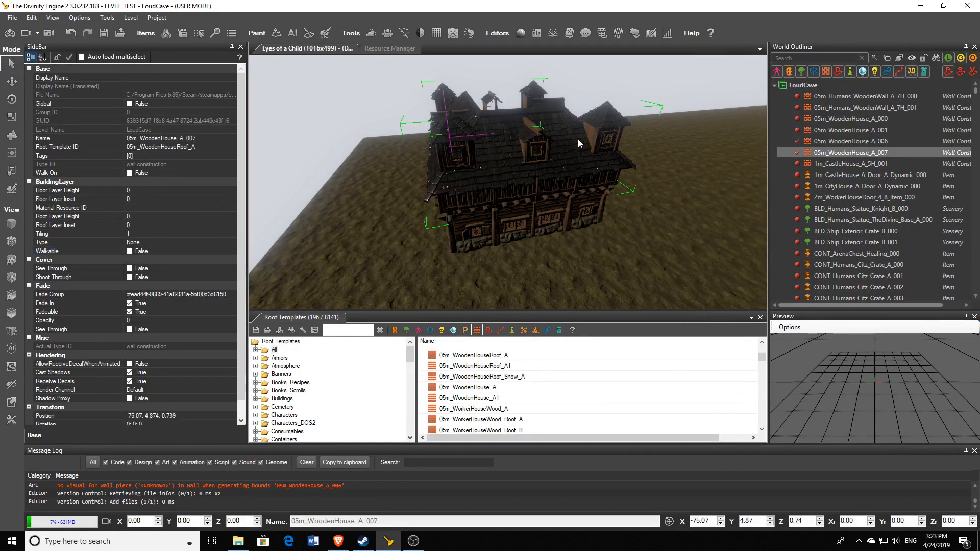
{"action": "middle_click_drag", "start_coordinate": [555, 141], "coordinate": [520, 76]}
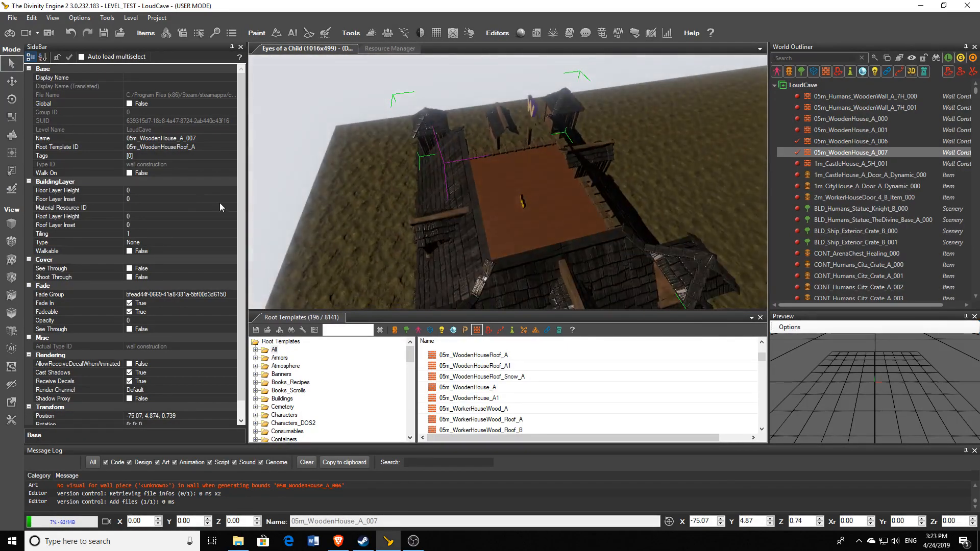
{"action": "left_click", "coordinate": [171, 242]}
{"action": "left_click", "coordinate": [230, 242]}
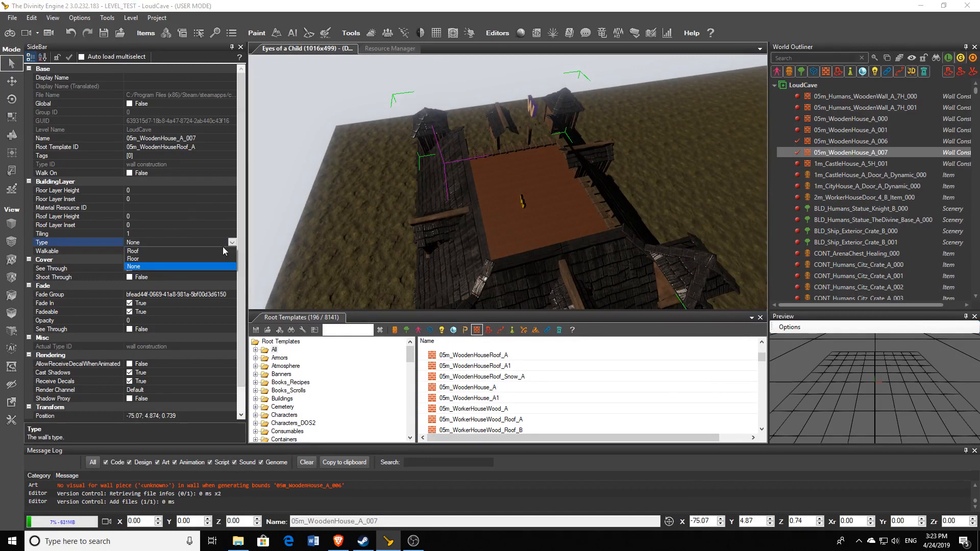
{"action": "left_click", "coordinate": [200, 258]}
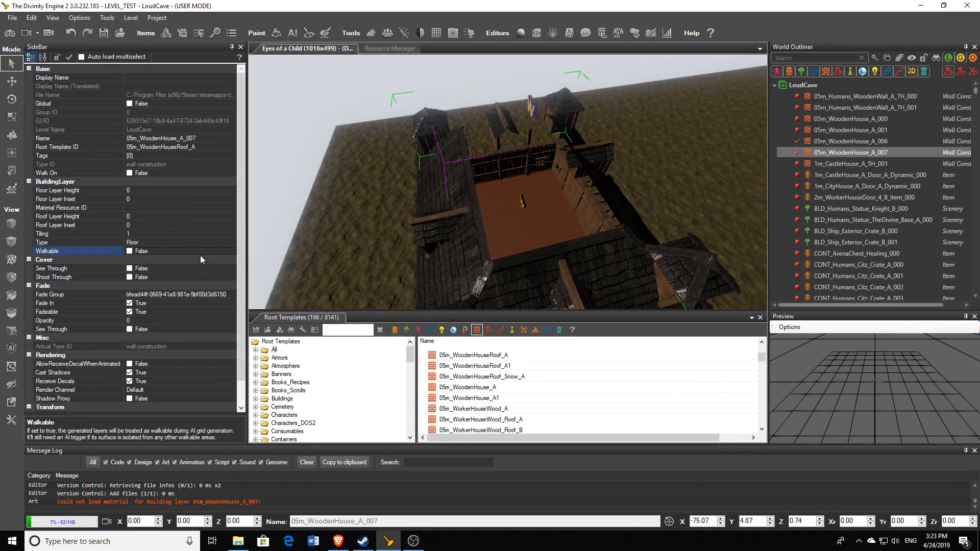
Change the roof construction's BuildingLayer Type to Roof
{"action": "left_click", "coordinate": [229, 207]}
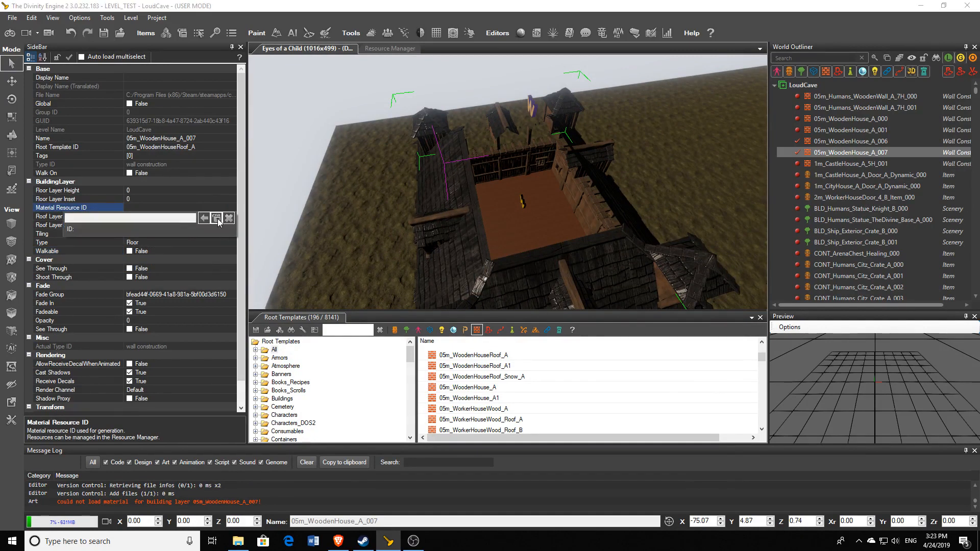
{"action": "left_click", "coordinate": [229, 220]}
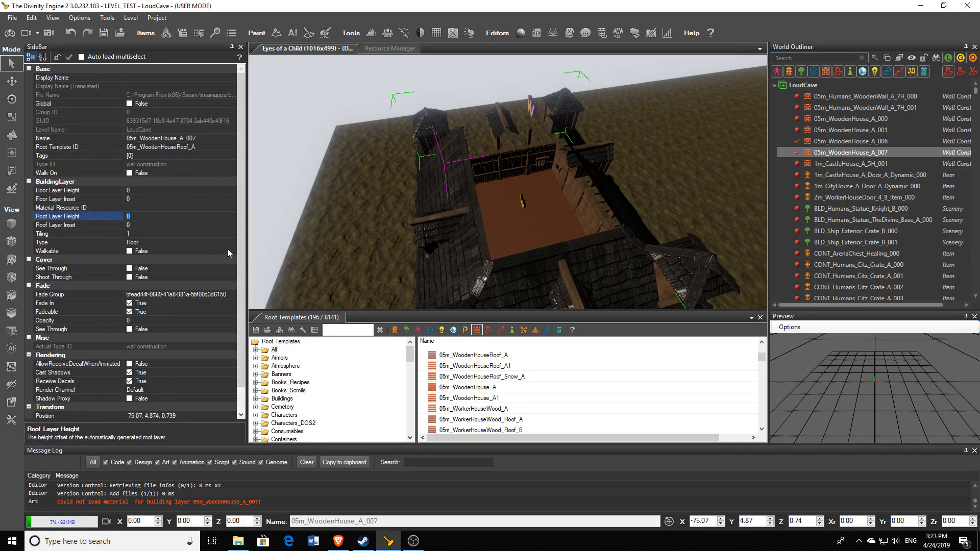
{"action": "left_click", "coordinate": [228, 250]}
{"action": "scroll", "coordinate": [424, 227], "scroll_direction": "down", "scroll_amount": 3}
{"action": "middle_click_drag", "start_coordinate": [425, 227], "coordinate": [286, 237]}
{"action": "left_click", "coordinate": [213, 240]}
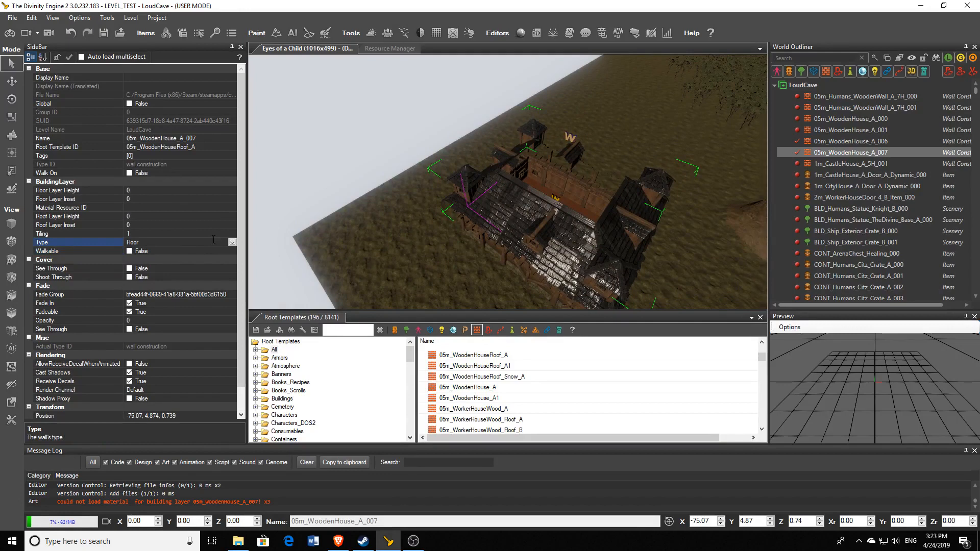
{"action": "left_click", "coordinate": [232, 241]}
{"action": "left_click", "coordinate": [168, 253]}
{"action": "left_click", "coordinate": [182, 249]}
Browse for the roof layer's Material Resource ID in the Resource Manager and filter the materials by "wood roof"
{"action": "left_click", "coordinate": [213, 203]}
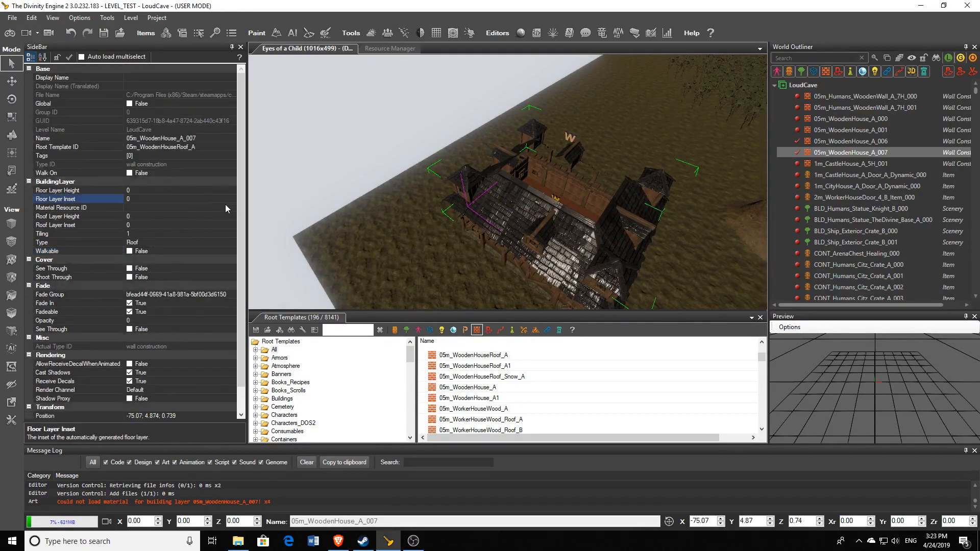
{"action": "left_click", "coordinate": [229, 207]}
{"action": "left_click", "coordinate": [233, 208]}
{"action": "left_click", "coordinate": [217, 221]}
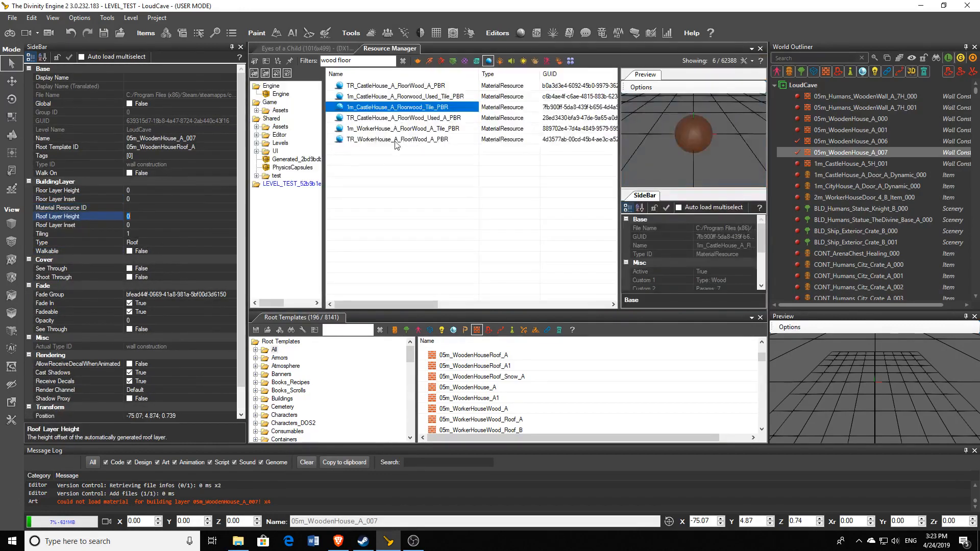
{"action": "key", "text": "BackSpace"}
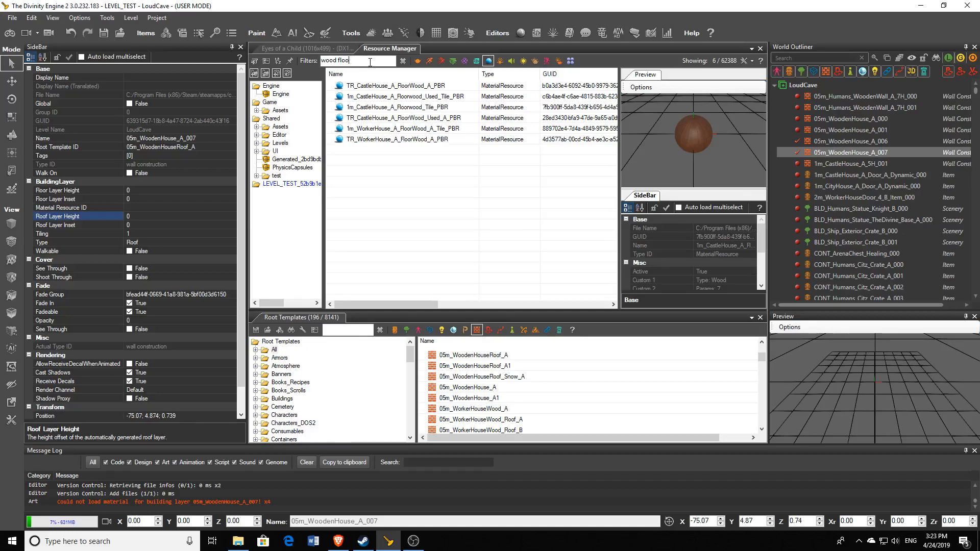
{"action": "key", "text": "BackSpace"}
{"action": "type", "text": "roof"}
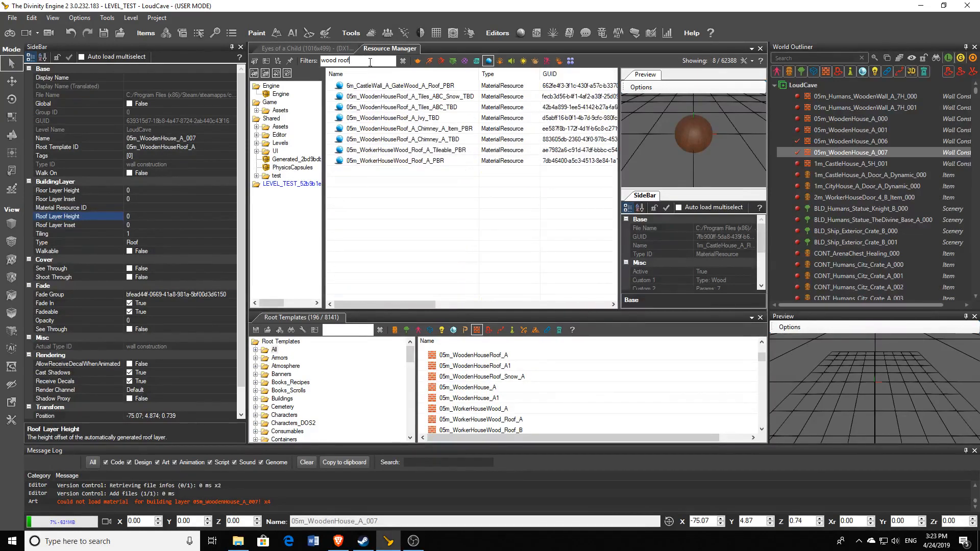
Assign the material 05m_WoodenHouseRoof_A_Tiles_ABC_Snow_TBD to the roof construction's Material Resource ID
{"action": "left_click", "coordinate": [375, 98]}
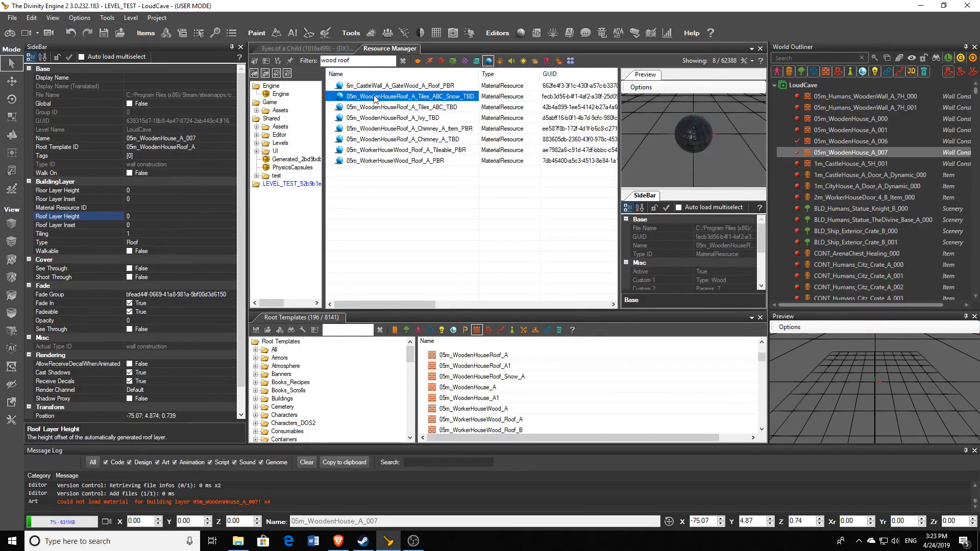
{"action": "double_click", "coordinate": [415, 102]}
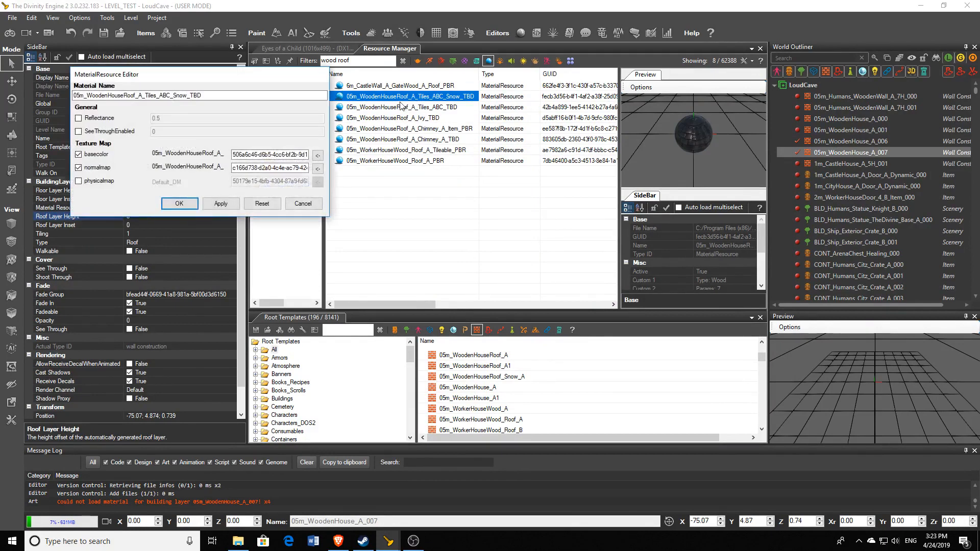
{"action": "left_click", "coordinate": [304, 203]}
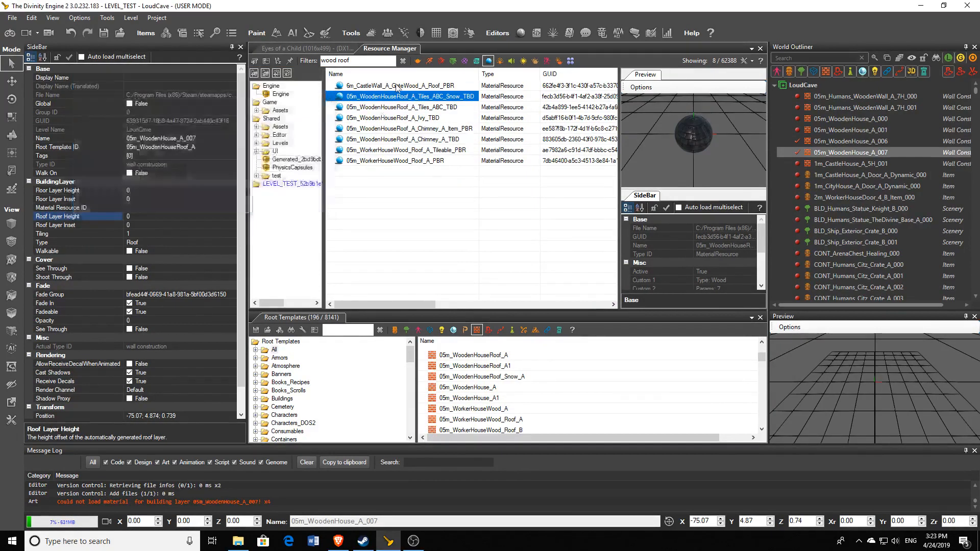
{"action": "left_click", "coordinate": [230, 208]}
{"action": "left_click", "coordinate": [231, 207]}
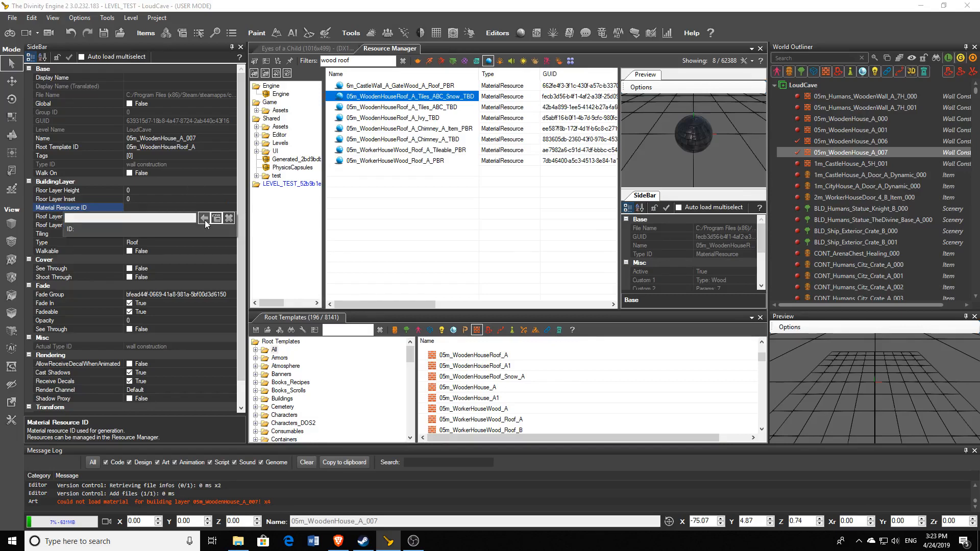
{"action": "left_click", "coordinate": [203, 218]}
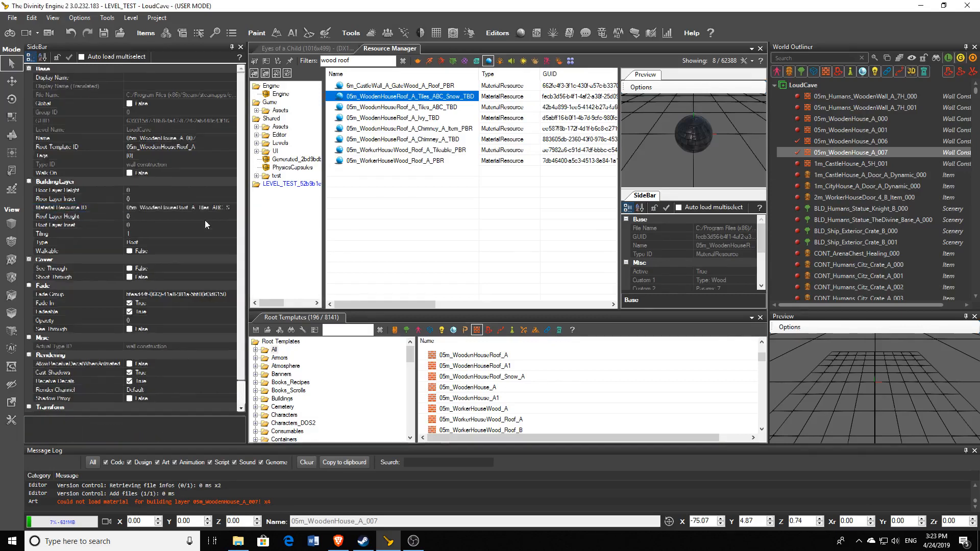
Return to the level view and examine the generated roof layer and its BuildingLayer settings
{"action": "left_click", "coordinate": [301, 48]}
{"action": "mouse_move", "coordinate": [508, 182]}
{"action": "right_mouse_down"}
{"action": "mouse_move", "coordinate": [507, 164]}
{"action": "mouse_move", "coordinate": [518, 232]}
{"action": "mouse_move", "coordinate": [507, 182]}
{"action": "mouse_move", "coordinate": [508, 197]}
{"action": "right_mouse_up"}
{"action": "left_click", "coordinate": [137, 199]}
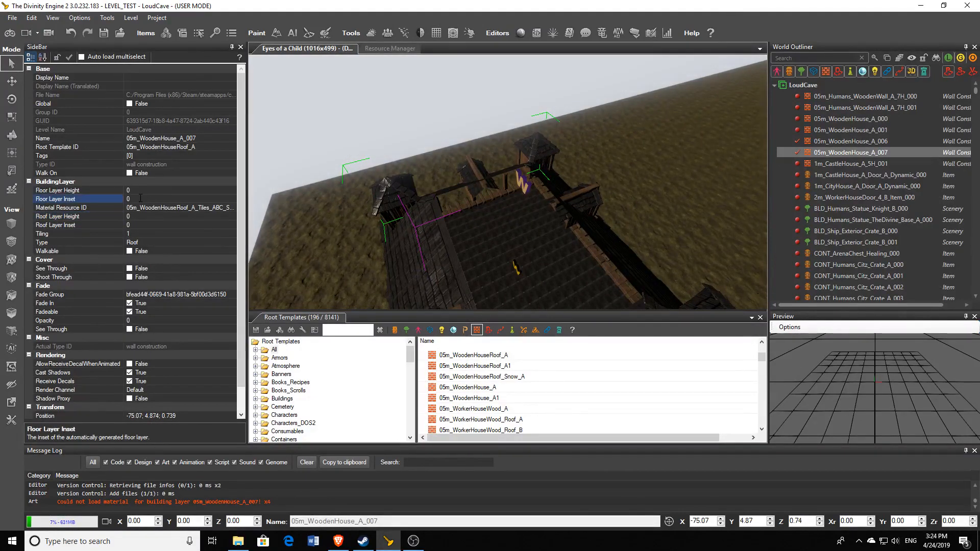
{"action": "right_click_drag", "start_coordinate": [354, 223], "coordinate": [347, 245]}
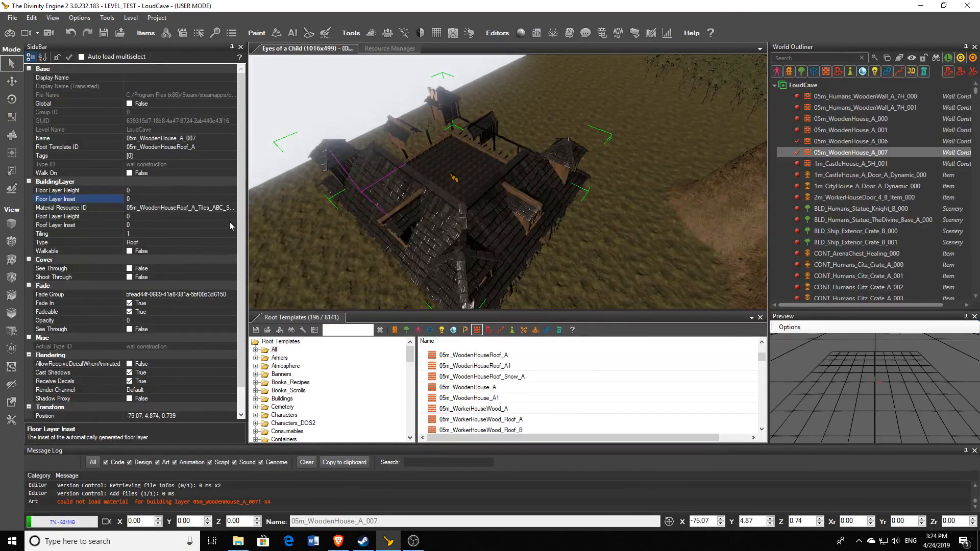
{"action": "left_click", "coordinate": [172, 244]}
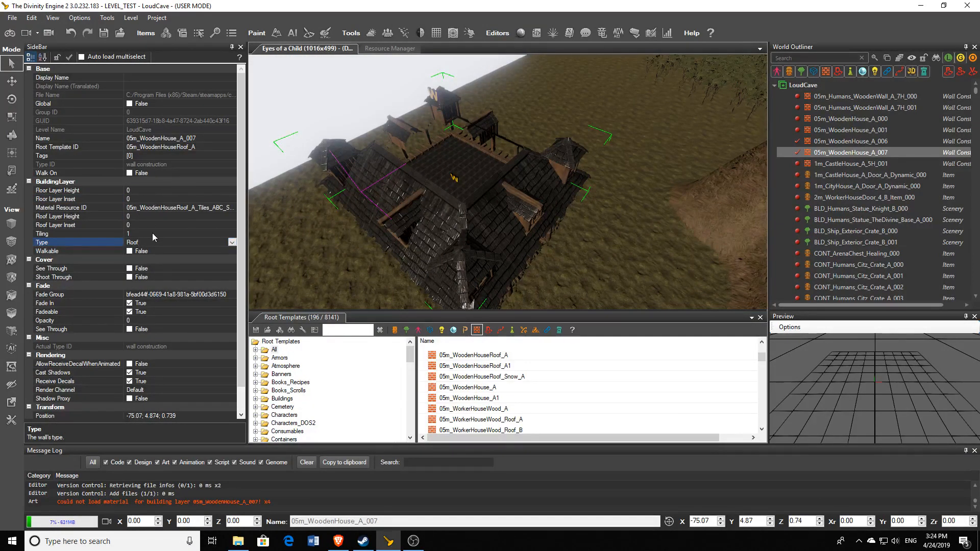
Set the roof construction's Roof Layer Height to 1 and inspect the generated layer up close
{"action": "left_click", "coordinate": [152, 217]}
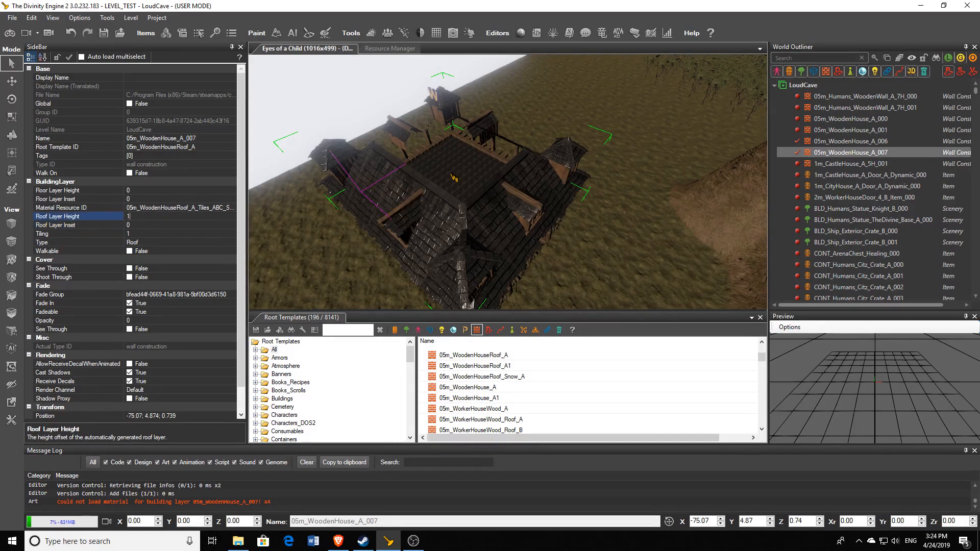
{"action": "key", "text": "Down"}
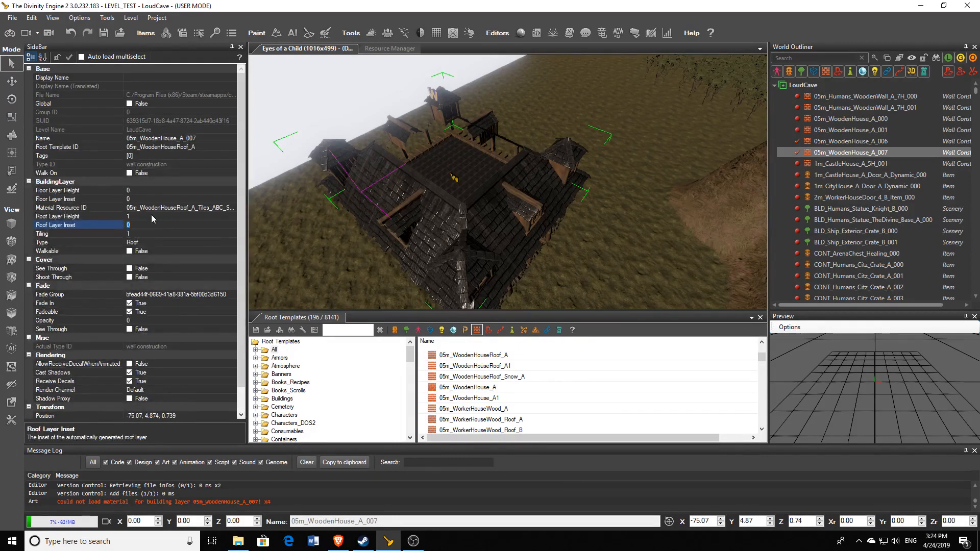
{"action": "key", "text": "w"}
{"action": "right_click_drag", "start_coordinate": [408, 173], "coordinate": [343, 175]}
{"action": "key", "text": "w"}
{"action": "key", "text": "s"}
{"action": "key", "text": "w"}
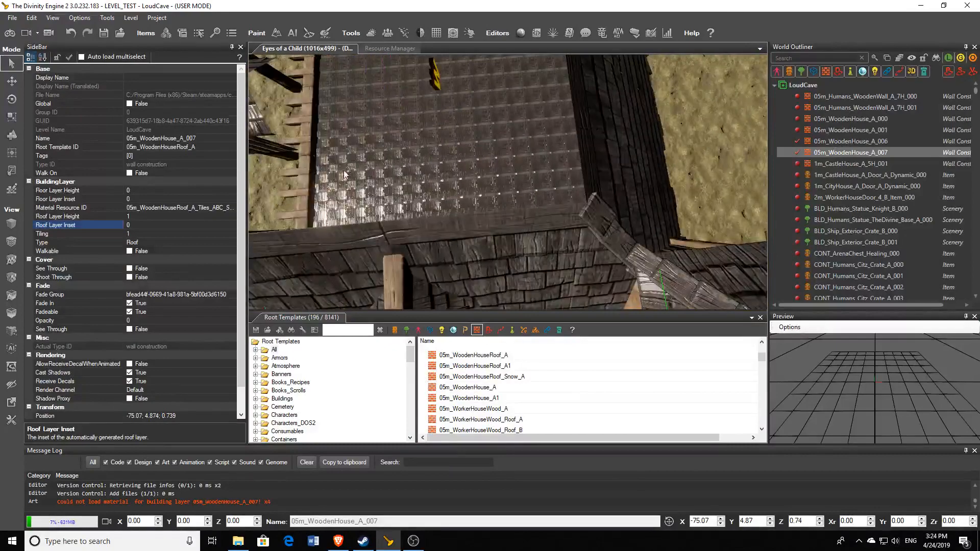
Reset the Roof Layer Height to 0 and set the Floor Layer Height to 1
{"action": "left_click", "coordinate": [165, 218]}
{"action": "key", "text": "BackSpace"}
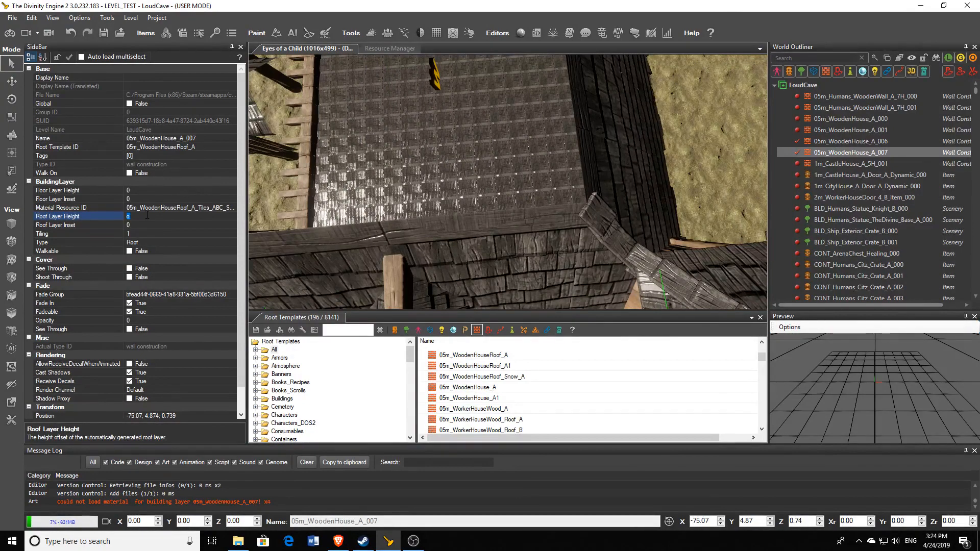
{"action": "type", "text": "1"}
{"action": "left_click", "coordinate": [146, 189]}
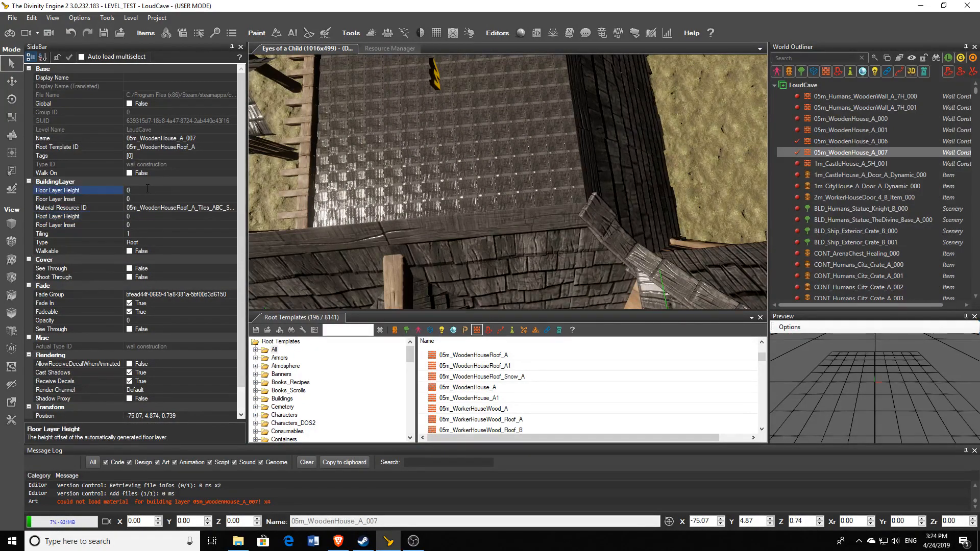
{"action": "key", "text": "BackSpace"}
{"action": "key", "text": "Return"}
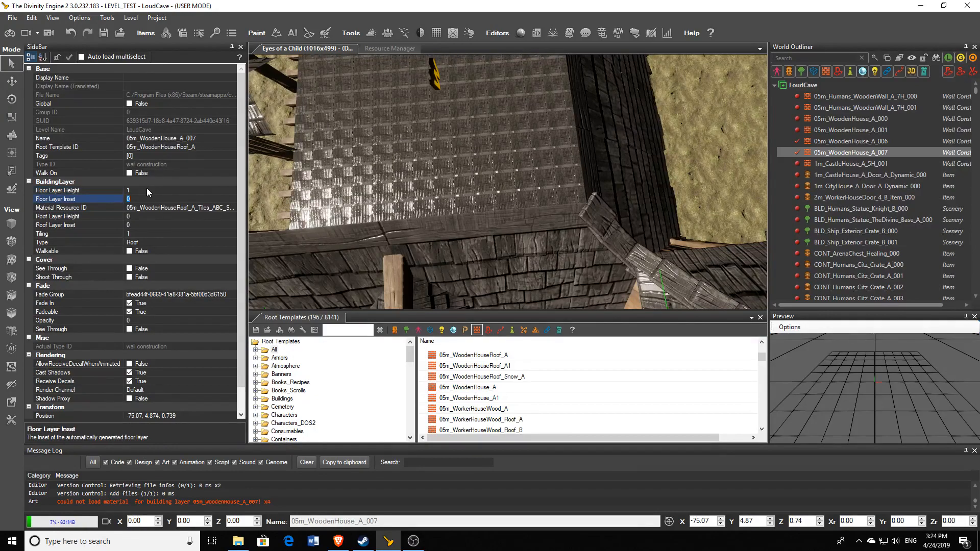
Raise the roof construction's Floor Layer Height to 2, and further to 4
{"action": "right_click_drag", "start_coordinate": [264, 140], "coordinate": [188, 203]}
{"action": "left_click", "coordinate": [184, 191]}
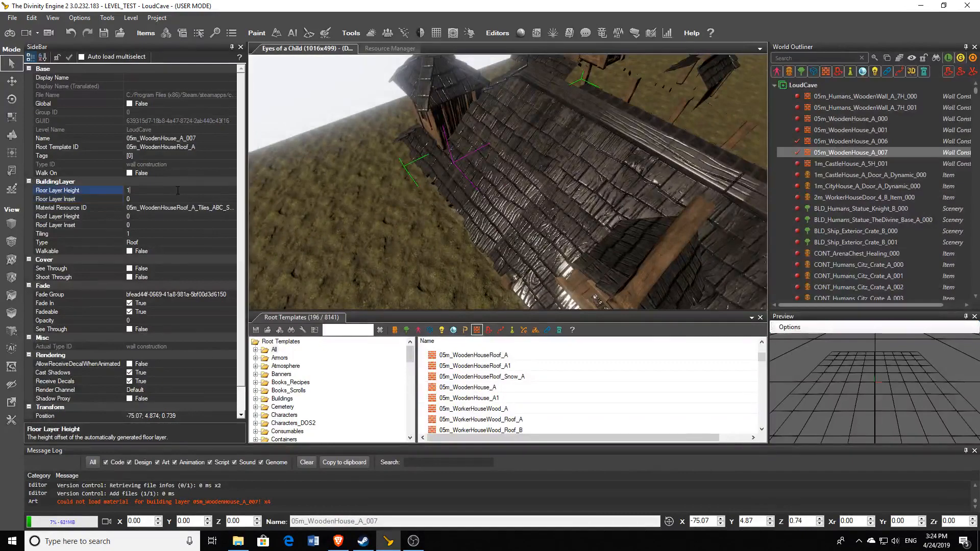
{"action": "key", "text": "BackSpace"}
{"action": "type", "text": "2"}
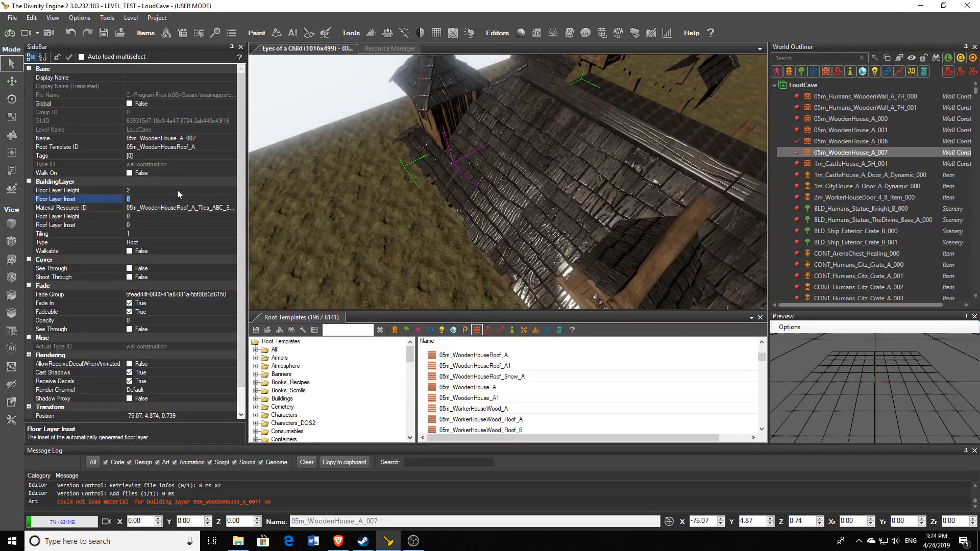
{"action": "key", "text": "Return"}
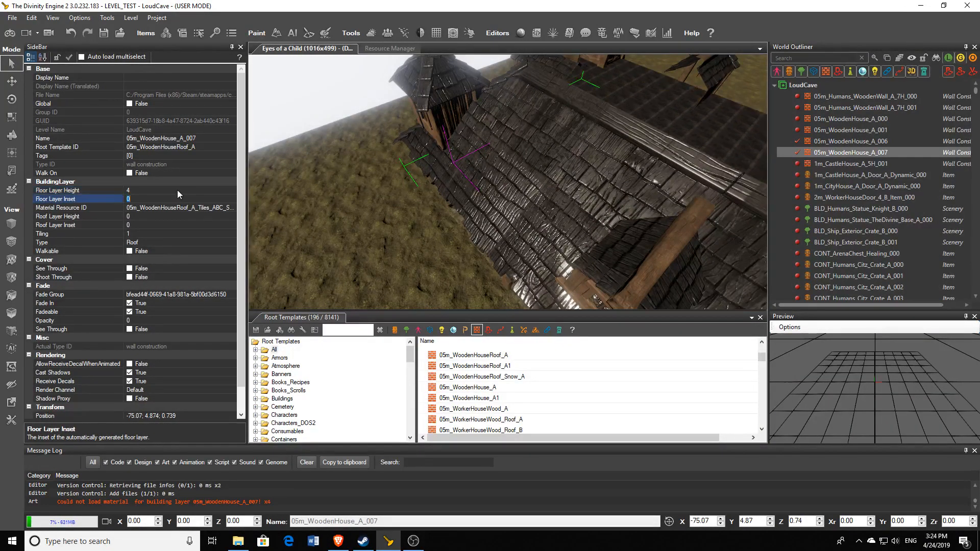
Set the roof construction's Floor Layer Height to 5 and check the layer against the roof pieces
{"action": "right_click_drag", "start_coordinate": [524, 99], "coordinate": [256, 131]}
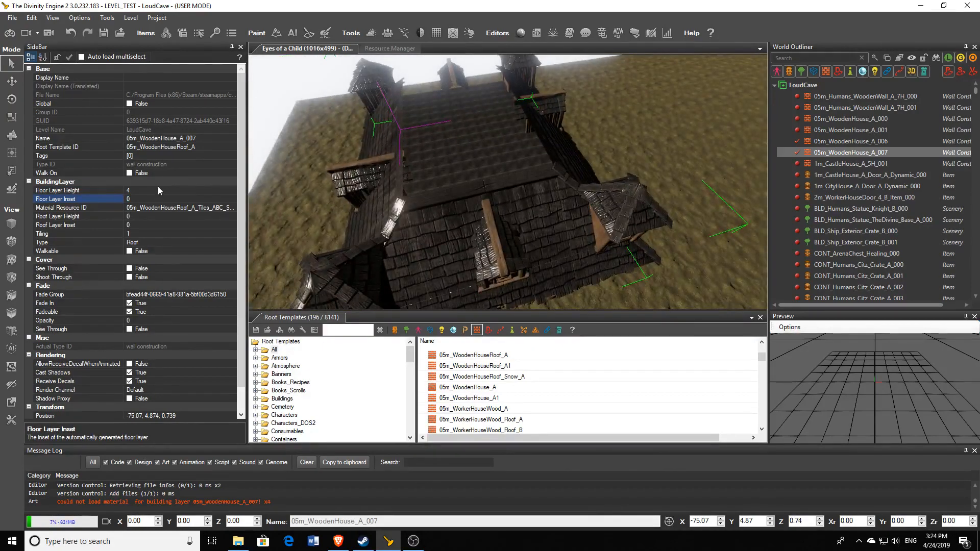
{"action": "left_click", "coordinate": [160, 190]}
{"action": "type", "text": "5"}
{"action": "key", "text": "Return"}
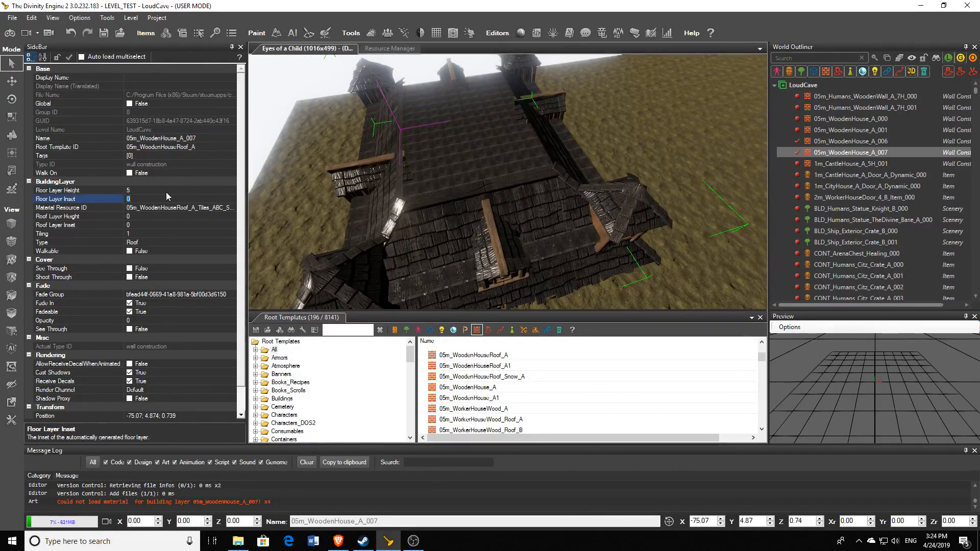
{"action": "right_click_drag", "start_coordinate": [308, 195], "coordinate": [497, 141]}
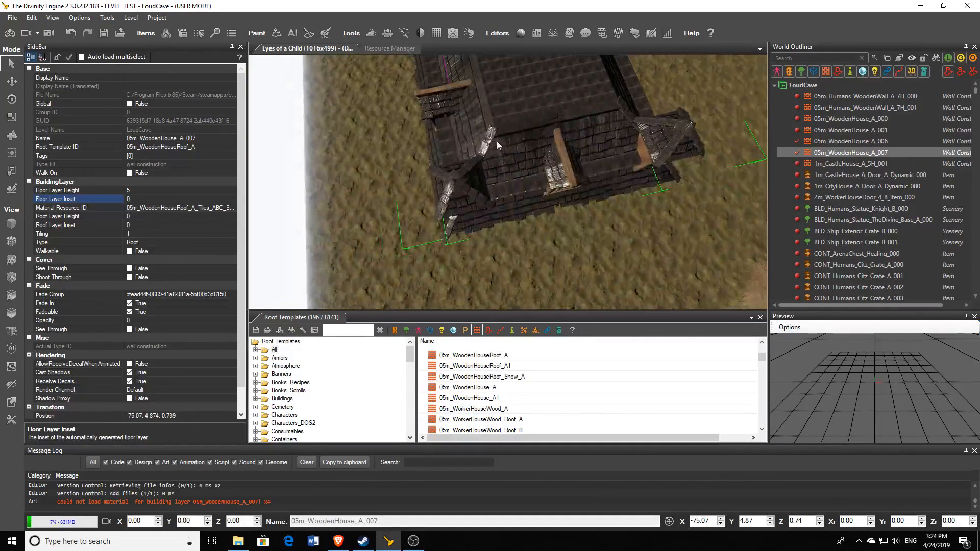
Try raising the roof construction's Floor Layer Height to 6, 8 and 7.9
{"action": "left_click", "coordinate": [175, 190]}
{"action": "key", "text": "BackSpace"}
{"action": "type", "text": "6"}
{"action": "key", "text": "Tab"}
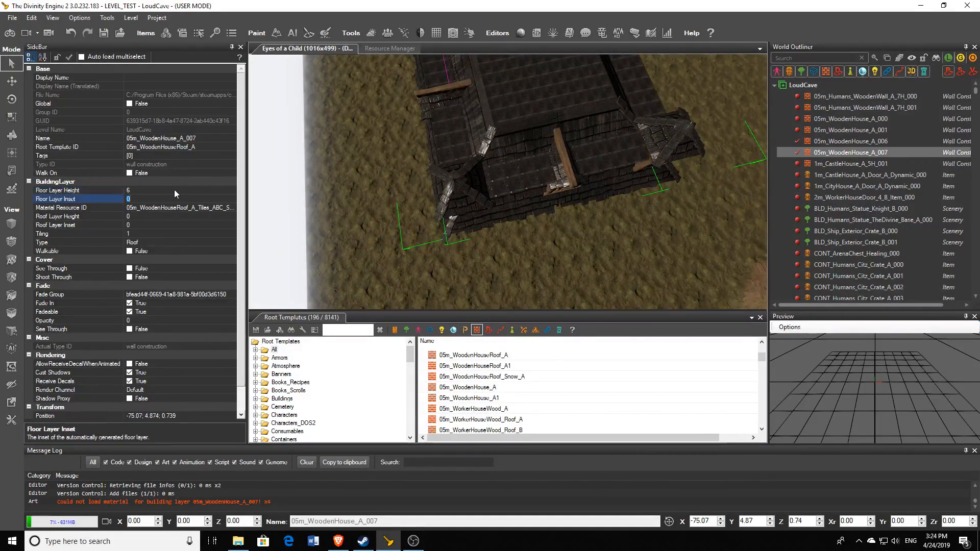
{"action": "left_click", "coordinate": [169, 192]}
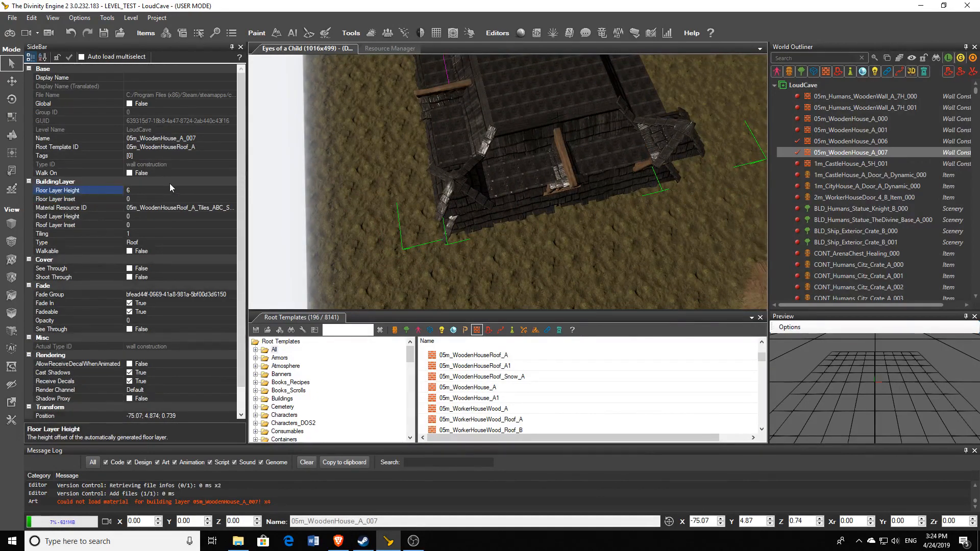
{"action": "key", "text": "BackSpace"}
{"action": "type", "text": "8"}
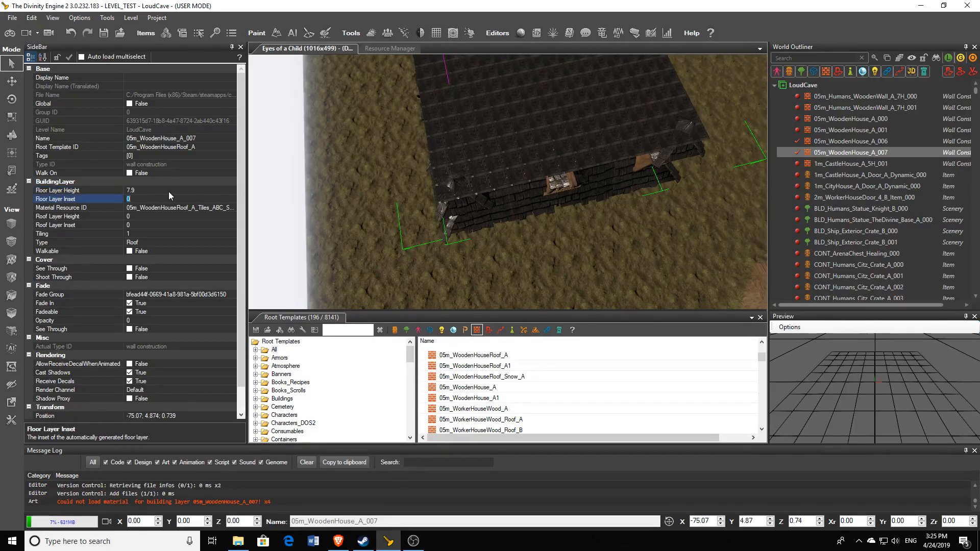
Lower the roof construction's Floor Layer Height to 7.5 and fine-tune it to 7.4 against the top beam
{"action": "key", "text": "BackSpace"}
{"action": "type", "text": "5"}
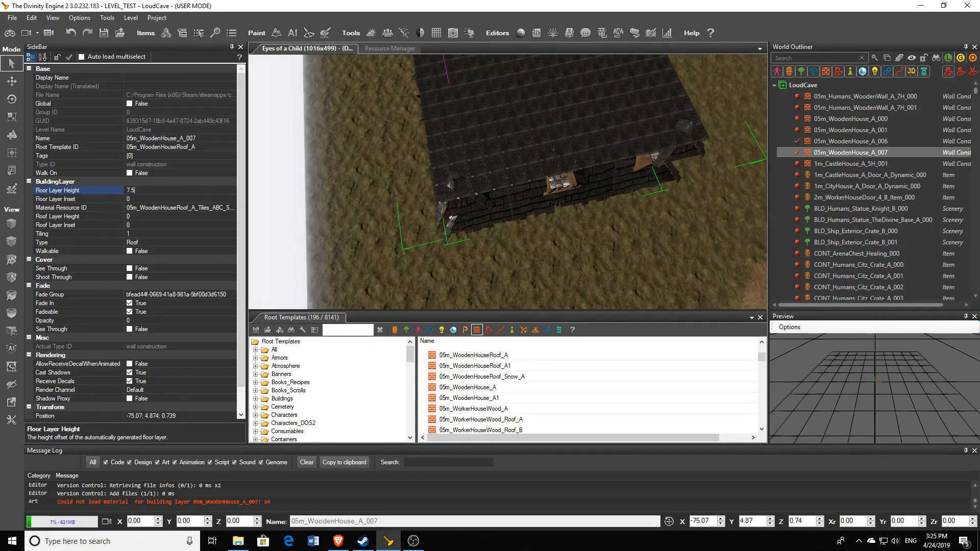
{"action": "key", "text": "Return"}
{"action": "mouse_move", "coordinate": [385, 97]}
{"action": "right_mouse_down"}
{"action": "mouse_move", "coordinate": [385, 61]}
{"action": "mouse_move", "coordinate": [384, 102]}
{"action": "right_mouse_up"}
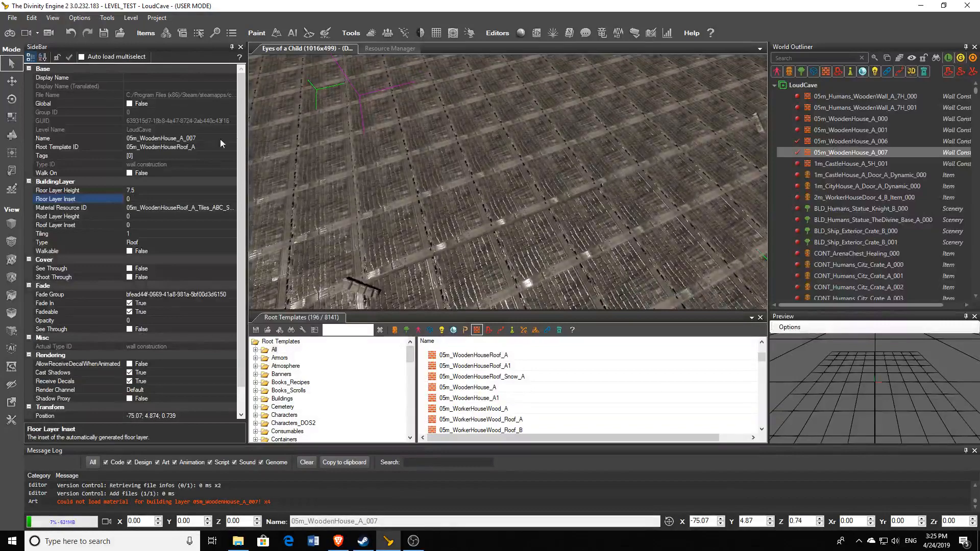
{"action": "left_click", "coordinate": [149, 189]}
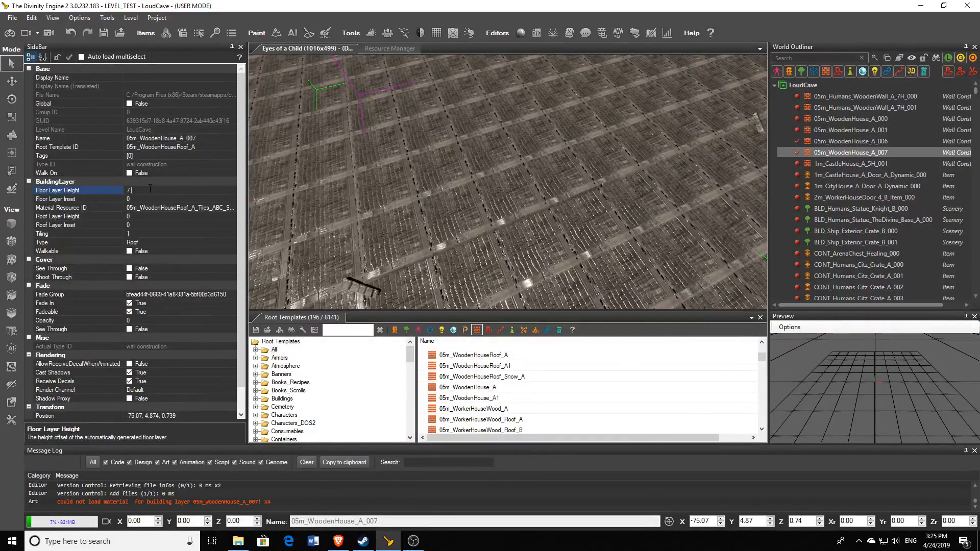
{"action": "key", "text": "Tab"}
{"action": "left_click", "coordinate": [151, 188]}
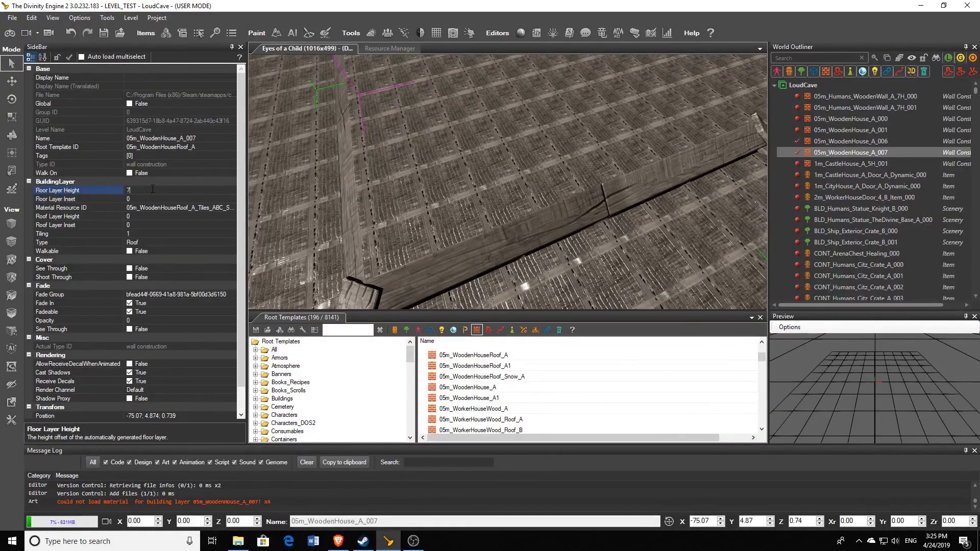
{"action": "key", "text": "Tab"}
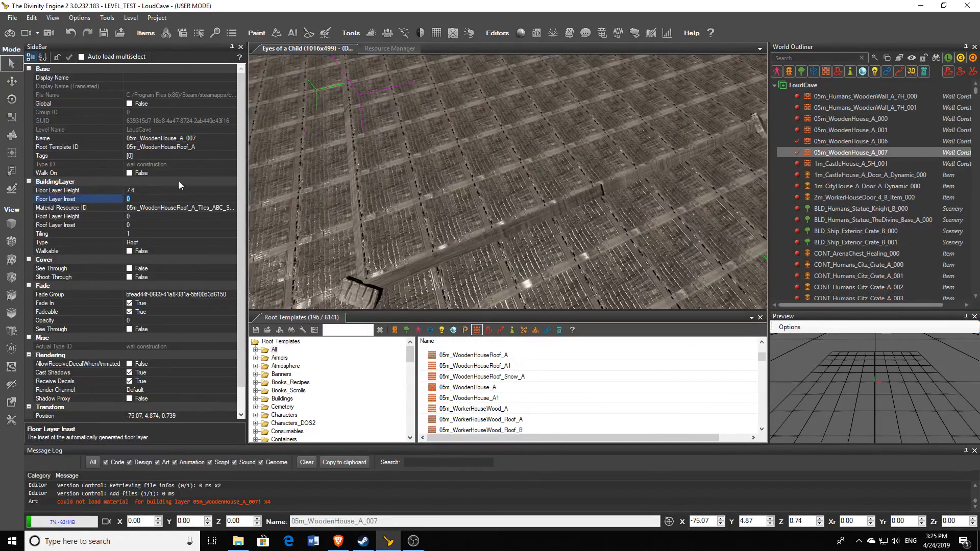
Set the roof construction's Floor Layer Height to 7.45 and inspect the roof from several sides
{"action": "left_click", "coordinate": [146, 190]}
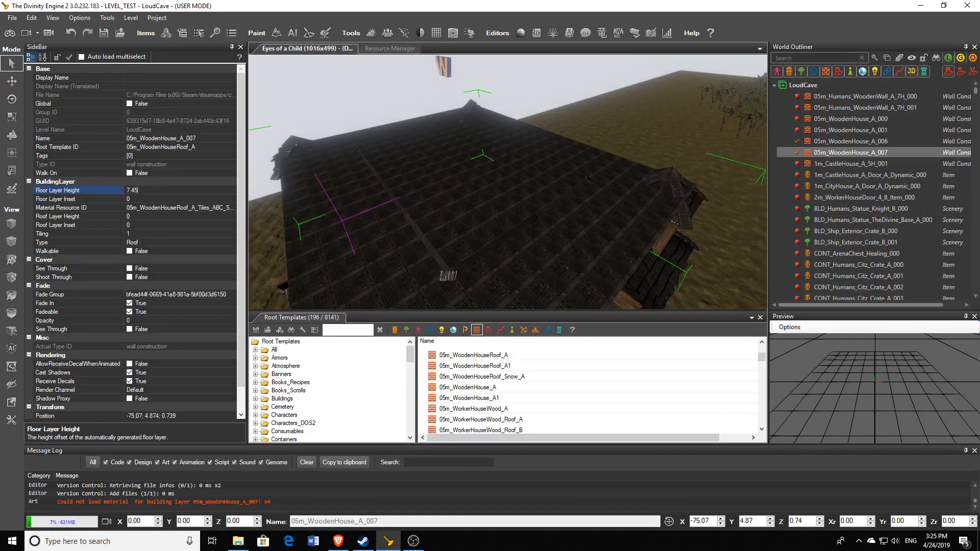
{"action": "key", "text": "Return"}
{"action": "middle_click_drag", "start_coordinate": [466, 212], "coordinate": [490, 162]}
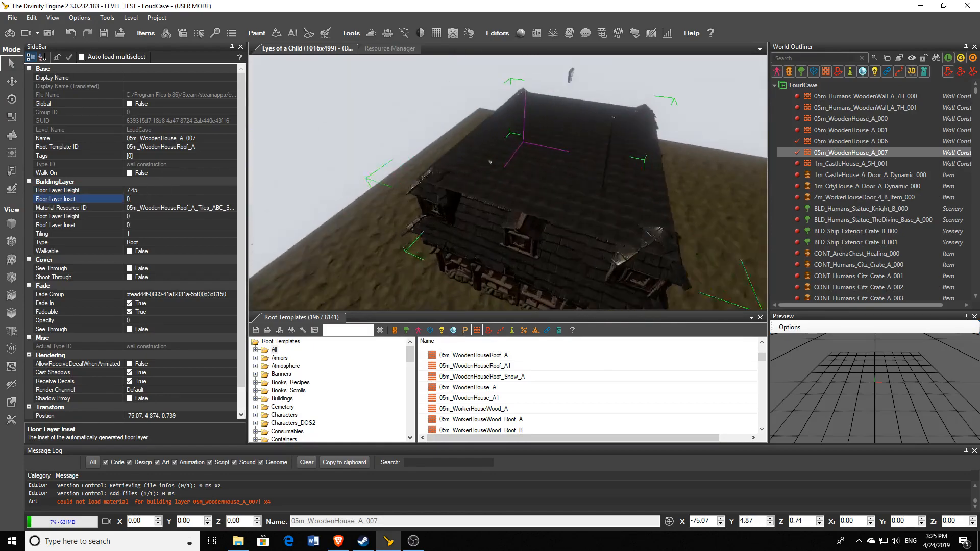
{"action": "right_click_drag", "start_coordinate": [490, 162], "coordinate": [429, 194]}
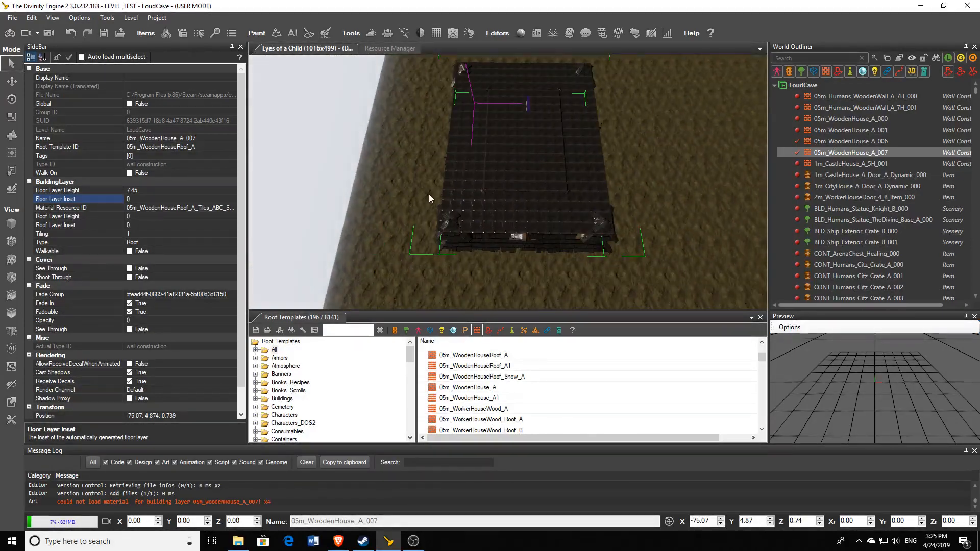
Set the roof construction's Floor Layer Inset to 1 and increase it to 3
{"action": "left_click", "coordinate": [135, 200]}
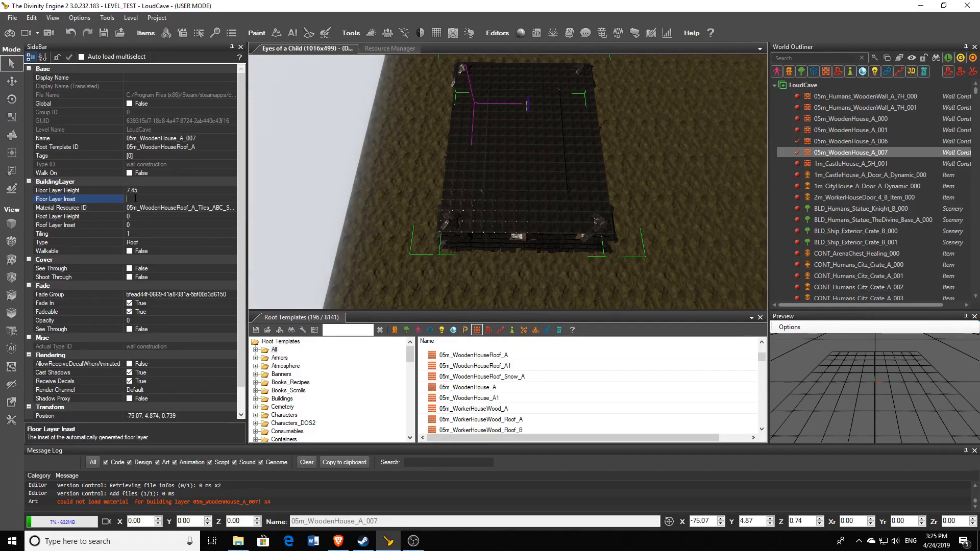
{"action": "type", "text": "1"}
{"action": "key", "text": "Tab"}
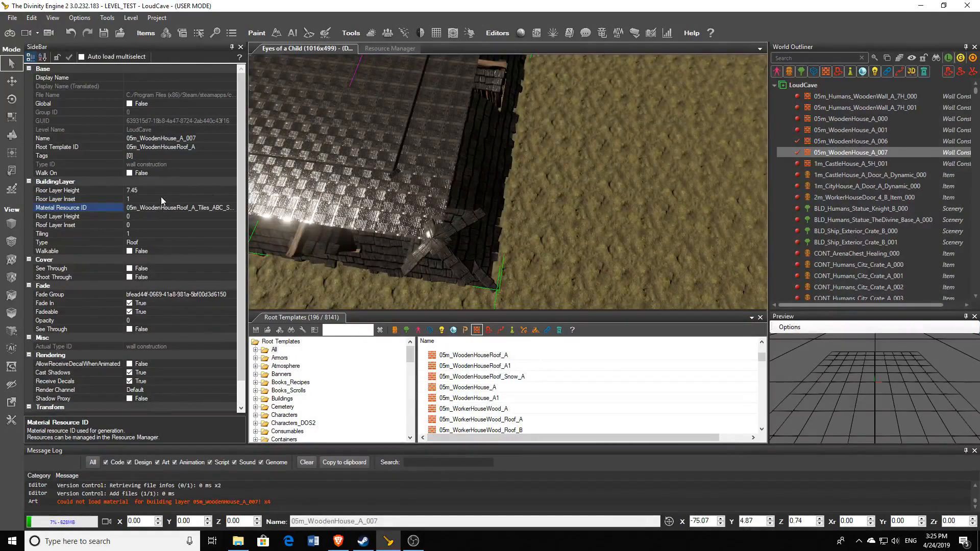
{"action": "left_click", "coordinate": [161, 198]}
{"action": "type", "text": "3"}
{"action": "key", "text": "Tab"}
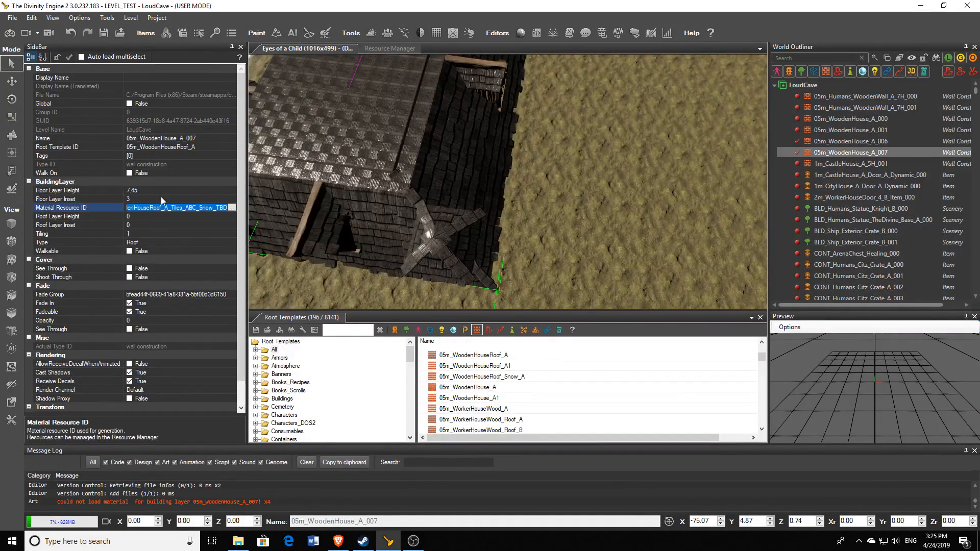
Increase the roof construction's Floor Layer Inset to 3.5, and further to 3.75
{"action": "left_click", "coordinate": [162, 199]}
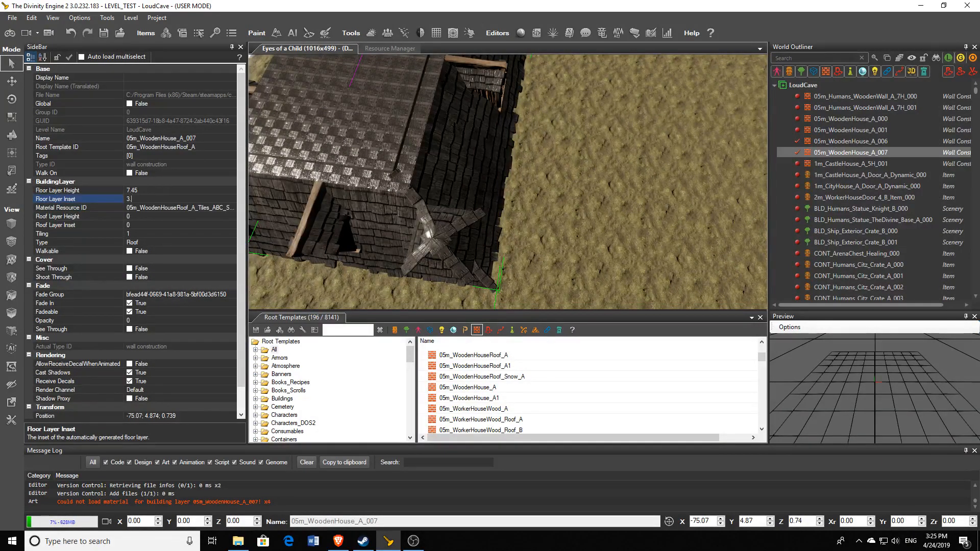
{"action": "type", "text": ".5"}
{"action": "key", "text": "Tab"}
{"action": "left_click", "coordinate": [161, 198]}
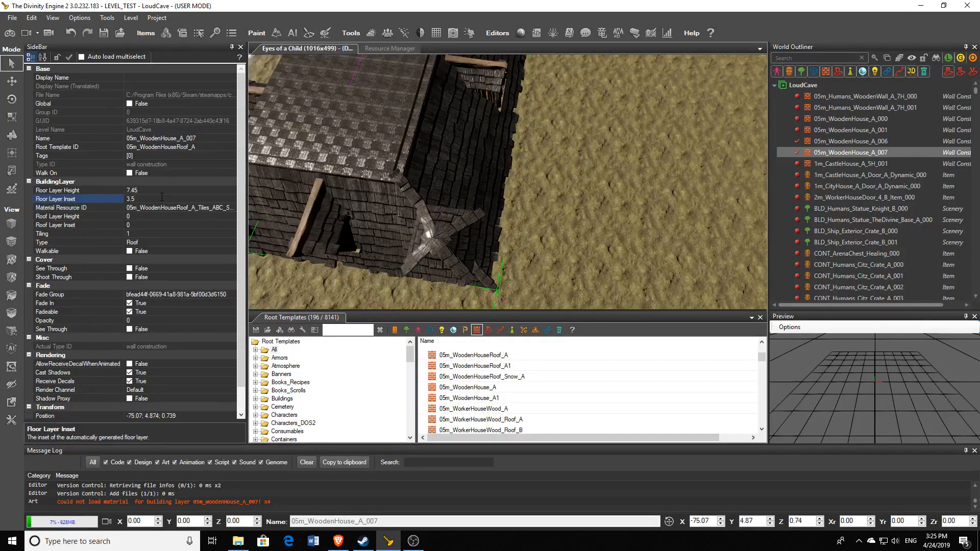
{"action": "type", "text": ".75"}
{"action": "key", "text": "Tab"}
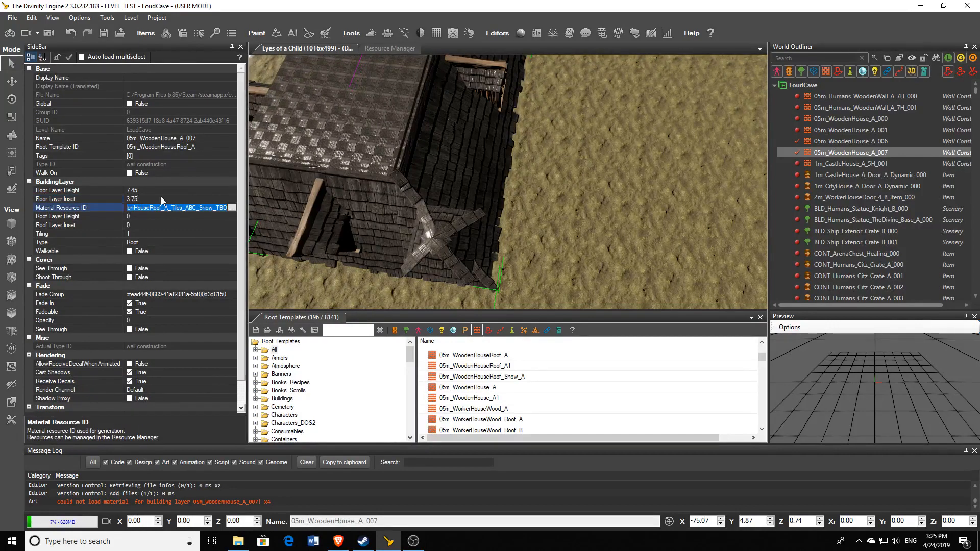
Try a Floor Layer Inset of 3.8 on the roof construction and settle on 4, checking the layer's edge
{"action": "left_click", "coordinate": [161, 198]}
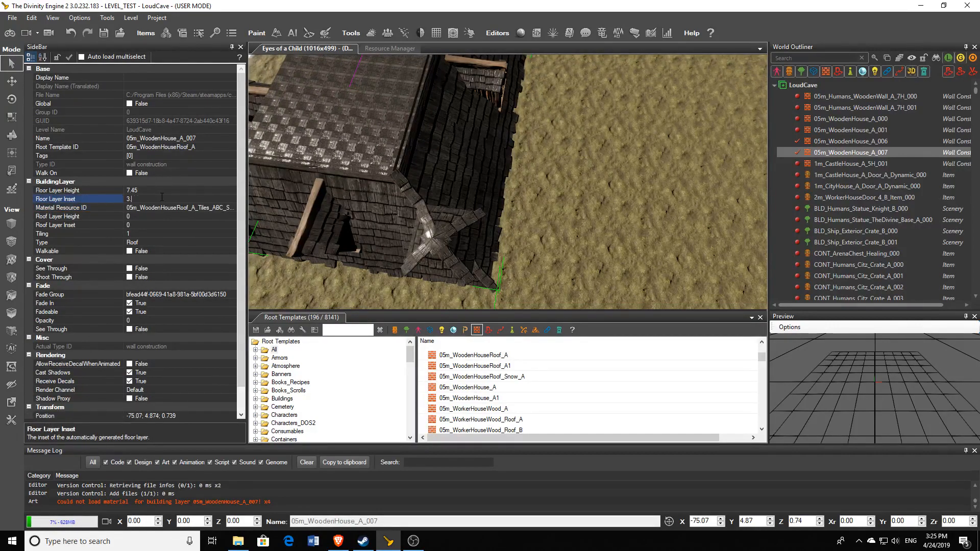
{"action": "type", "text": "8"}
{"action": "key", "text": "Tab"}
{"action": "left_click", "coordinate": [187, 199]}
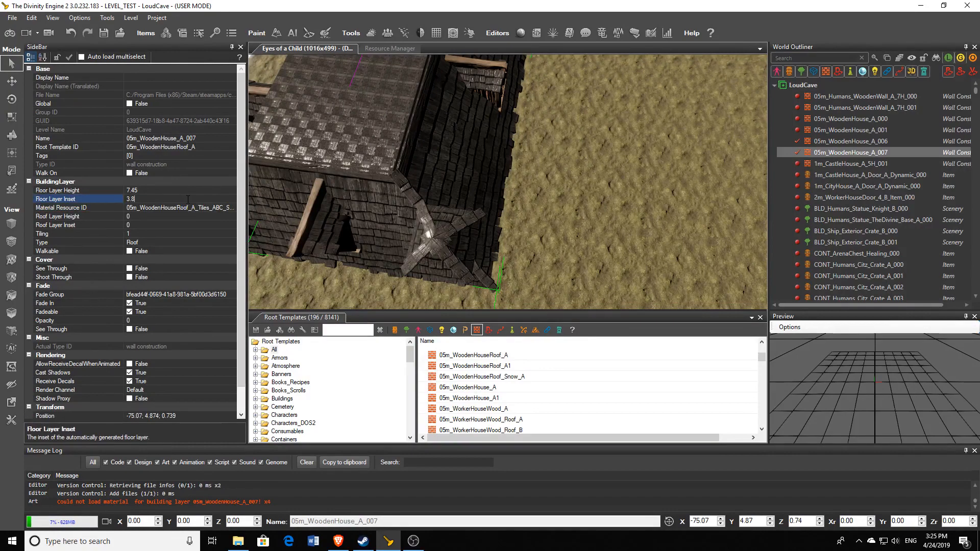
{"action": "key", "text": "BackSpace"}
{"action": "key", "text": "BackSpace"}
{"action": "key", "text": "Tab"}
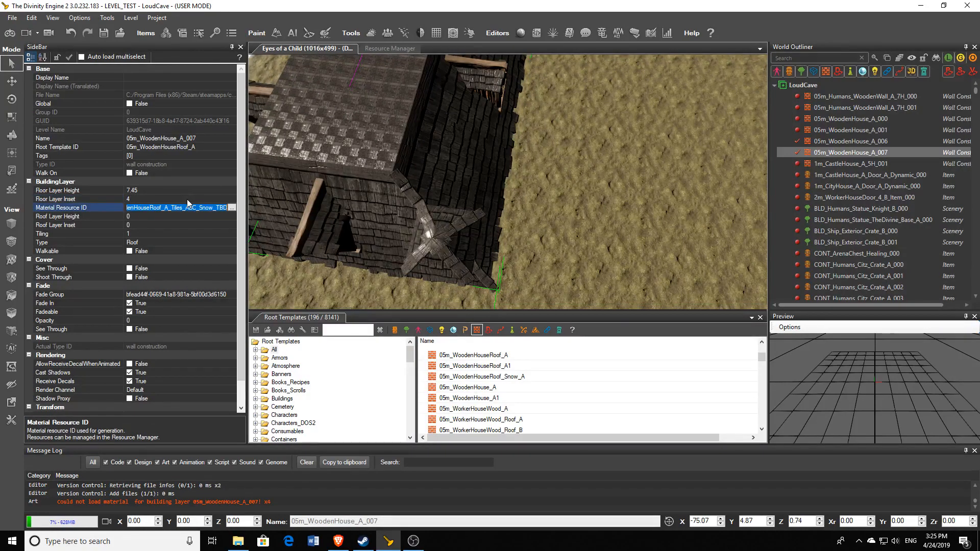
{"action": "scroll", "coordinate": [449, 137], "scroll_direction": "down", "scroll_amount": 10}
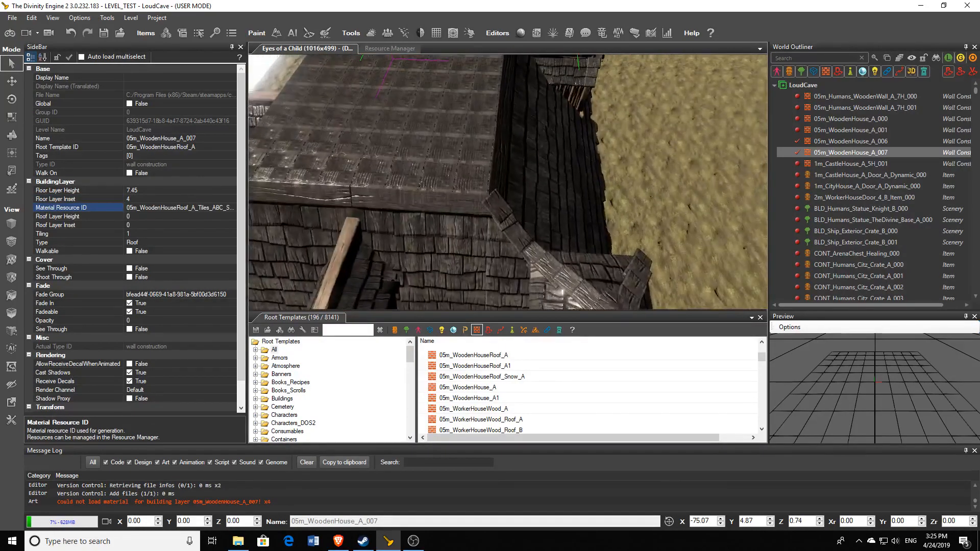
Select the house's lower wall construction, switch to wall construction editing and show the options for the middle front wall piece
{"action": "right_click_drag", "start_coordinate": [449, 137], "coordinate": [408, 130]}
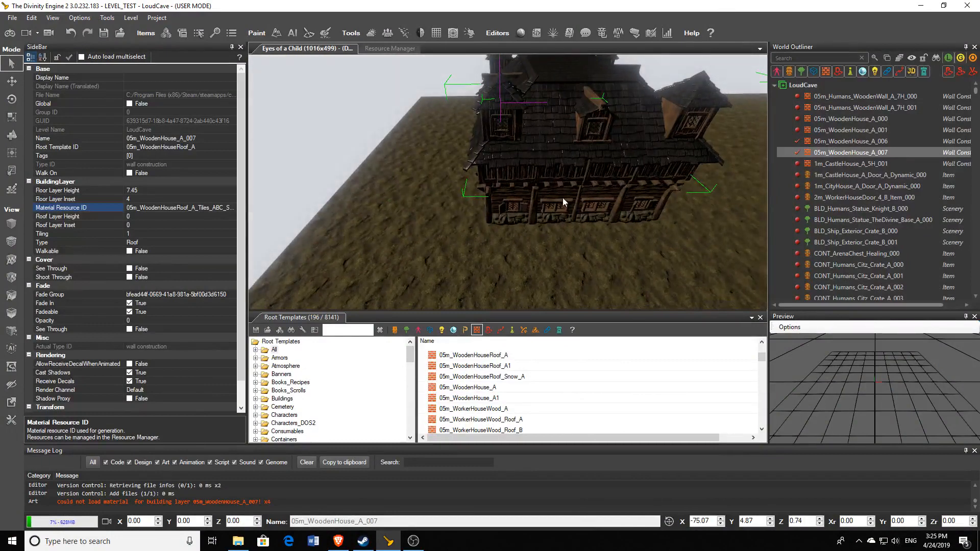
{"action": "left_click", "coordinate": [583, 213]}
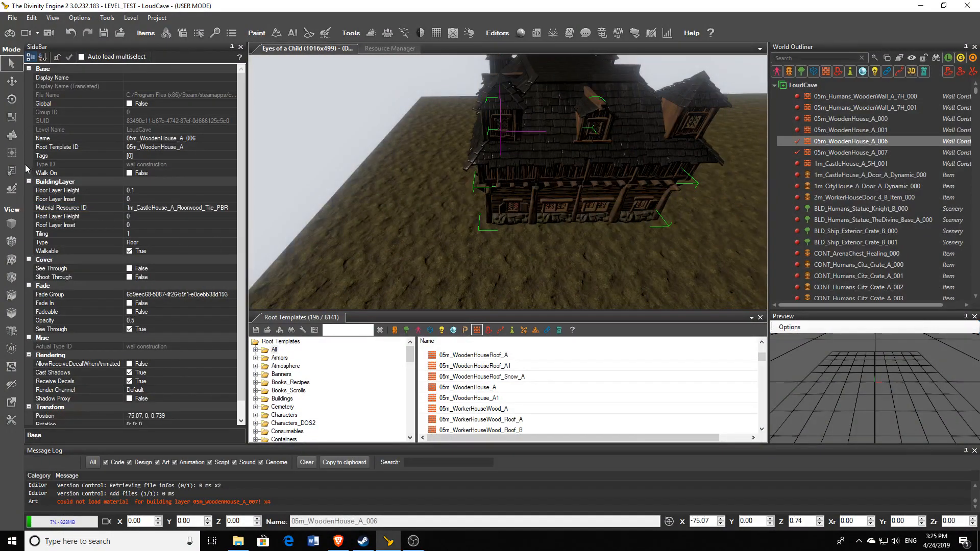
{"action": "left_click", "coordinate": [11, 189]}
{"action": "right_click", "coordinate": [569, 207]}
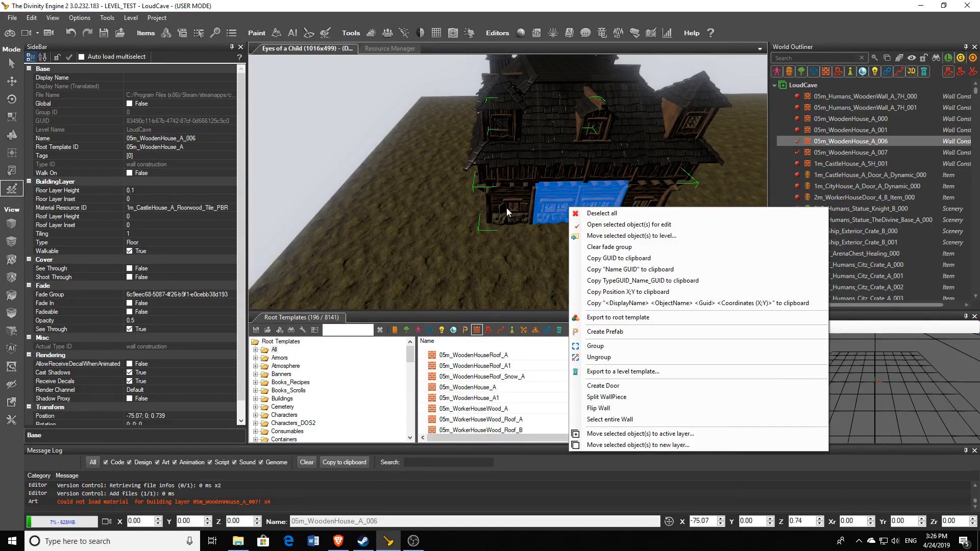
Compare the selectable pieces of the roof construction with the middle front wall piece
{"action": "left_click", "coordinate": [513, 140]}
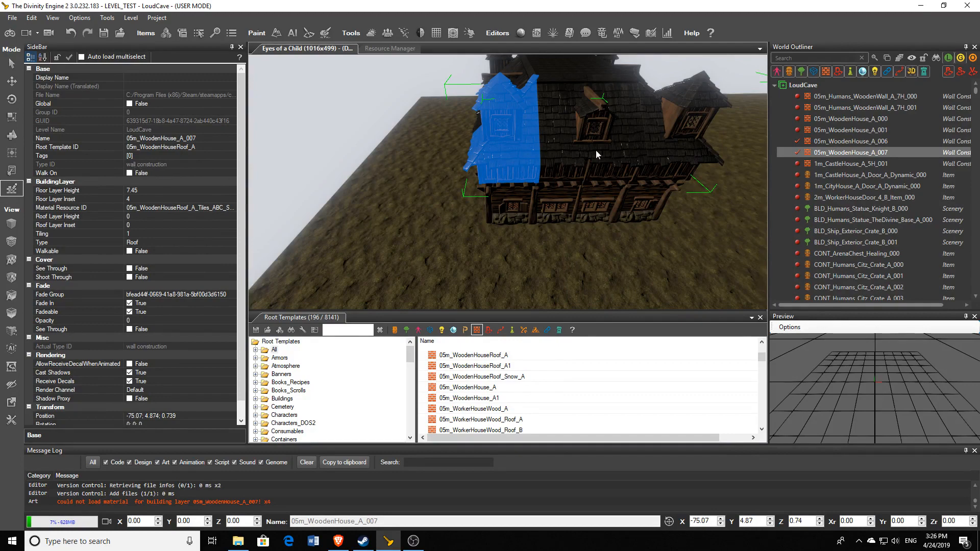
{"action": "left_click", "coordinate": [577, 132]}
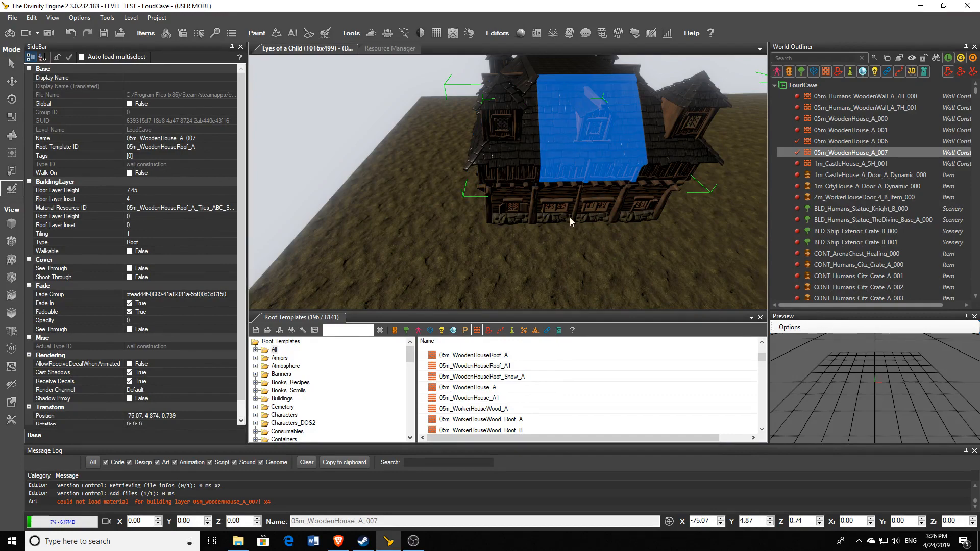
{"action": "left_click", "coordinate": [595, 215]}
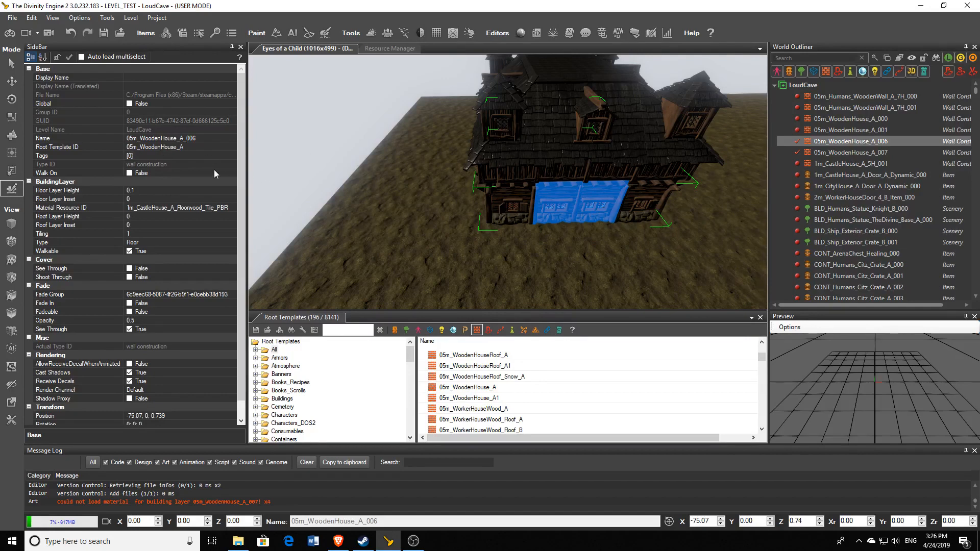
{"action": "left_click", "coordinate": [587, 139]}
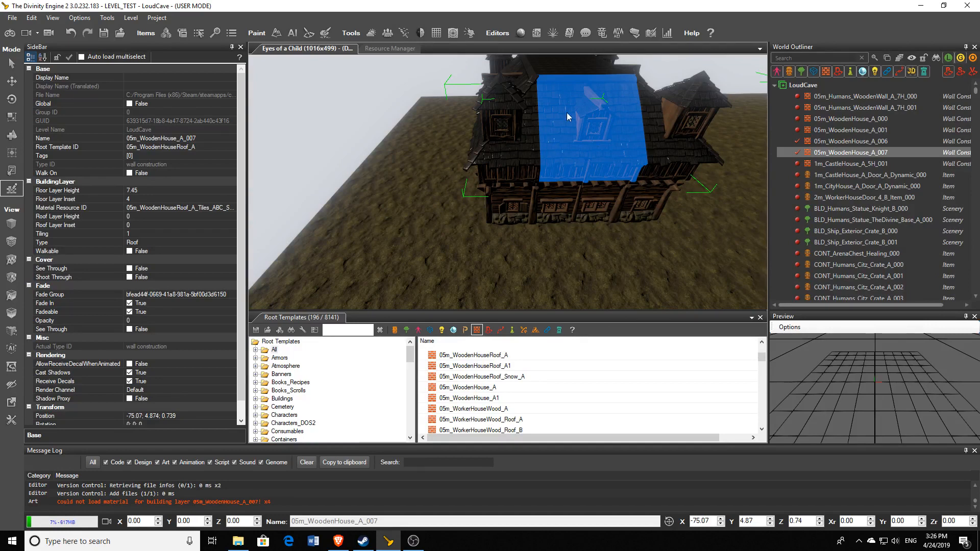
Create a door in the middle front wall piece of the house and view it from another side
{"action": "left_click", "coordinate": [557, 207]}
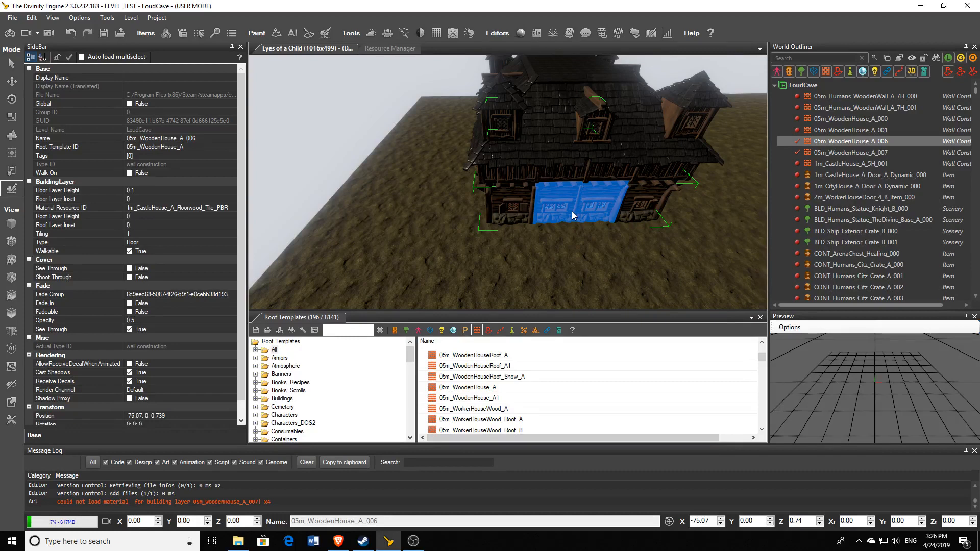
{"action": "right_click", "coordinate": [572, 211]}
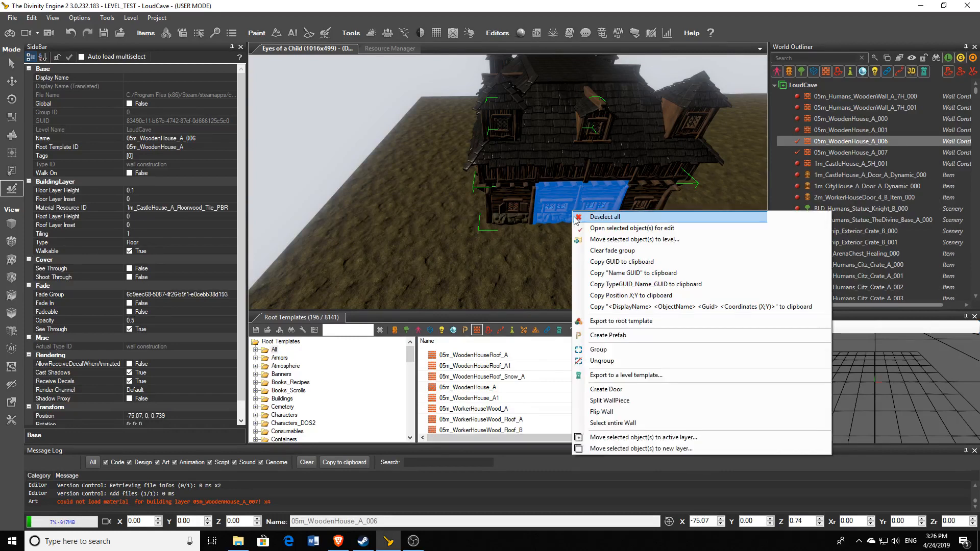
{"action": "left_click", "coordinate": [602, 390]}
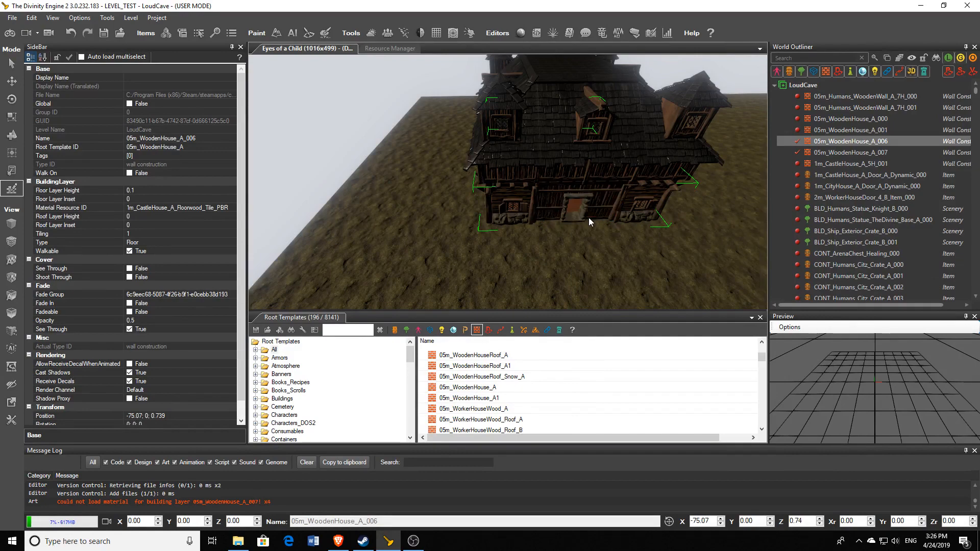
{"action": "right_click_drag", "start_coordinate": [589, 217], "coordinate": [561, 207]}
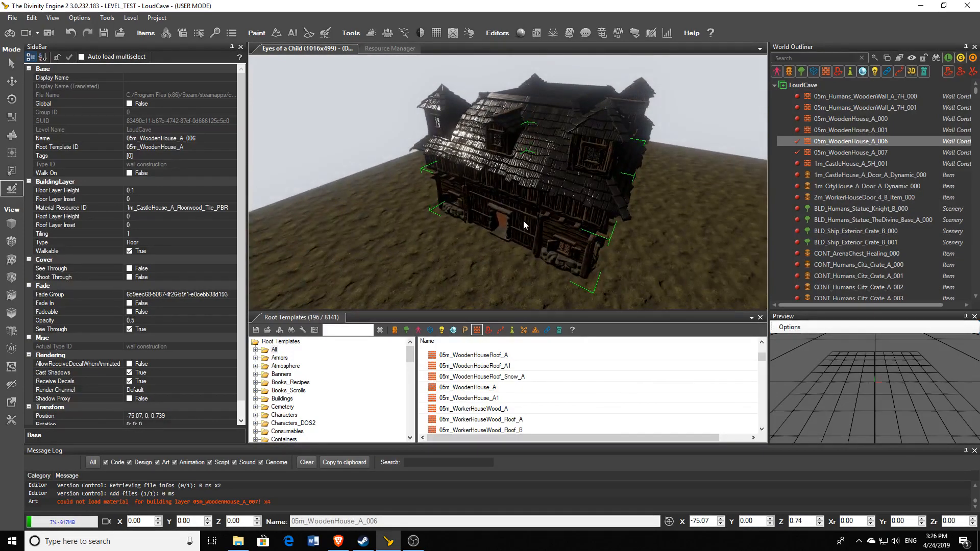
Return to object selection mode, look over the finished house and save all changes
{"action": "left_click", "coordinate": [6, 61]}
{"action": "mouse_move", "coordinate": [509, 182]}
{"action": "right_mouse_down"}
{"action": "mouse_move", "coordinate": [469, 174]}
{"action": "mouse_move", "coordinate": [531, 169]}
{"action": "mouse_move", "coordinate": [541, 224]}
{"action": "mouse_move", "coordinate": [561, 235]}
{"action": "mouse_move", "coordinate": [540, 204]}
{"action": "mouse_move", "coordinate": [577, 204]}
{"action": "mouse_move", "coordinate": [521, 204]}
{"action": "mouse_move", "coordinate": [510, 194]}
{"action": "mouse_move", "coordinate": [566, 201]}
{"action": "mouse_move", "coordinate": [505, 202]}
{"action": "mouse_move", "coordinate": [536, 216]}
{"action": "mouse_move", "coordinate": [531, 196]}
{"action": "mouse_move", "coordinate": [556, 202]}
{"action": "mouse_move", "coordinate": [531, 179]}
{"action": "mouse_move", "coordinate": [518, 176]}
{"action": "mouse_move", "coordinate": [511, 197]}
{"action": "mouse_move", "coordinate": [500, 188]}
{"action": "right_mouse_up"}
{"action": "left_click", "coordinate": [12, 18]}
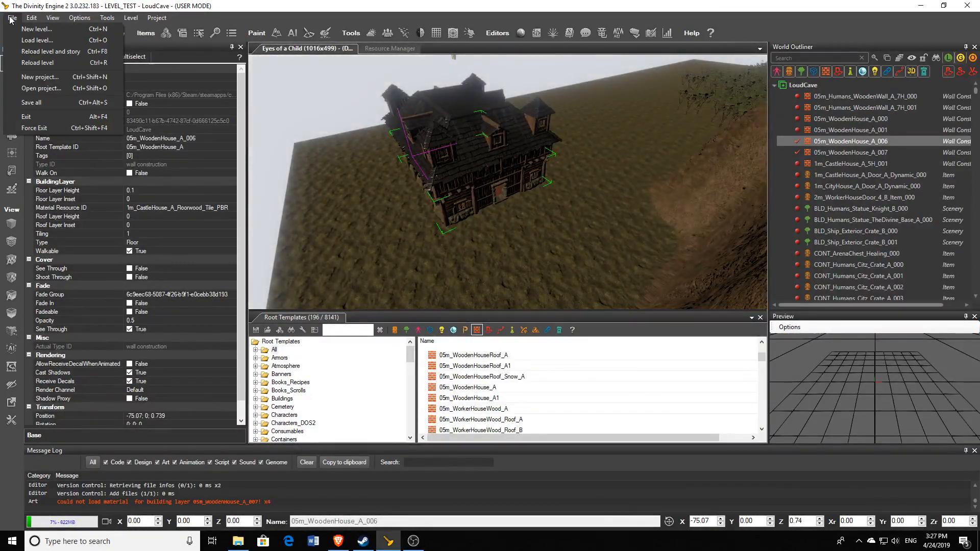
{"action": "left_click", "coordinate": [31, 102]}
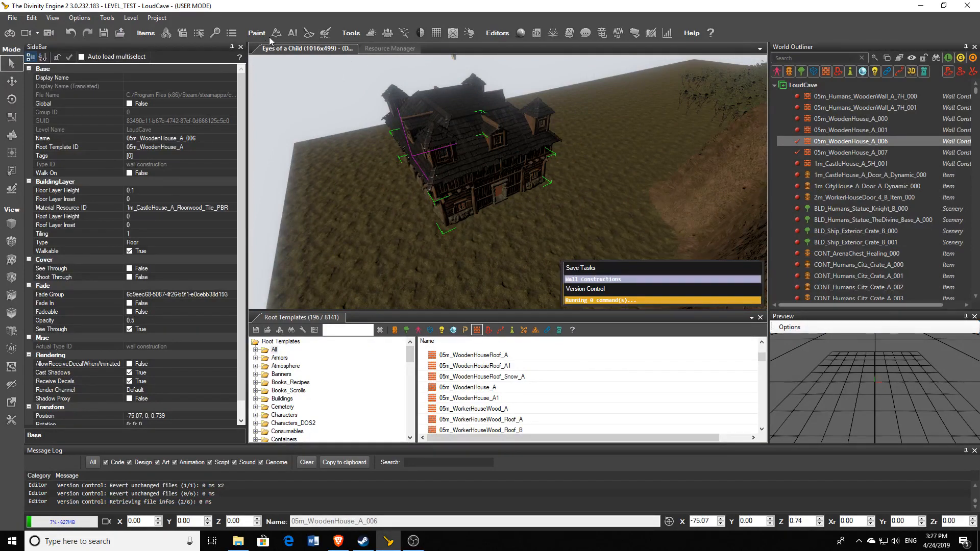
Open the AI Grid Panel, enlarge it and display only the AI grid over the level
{"action": "left_click", "coordinate": [292, 33]}
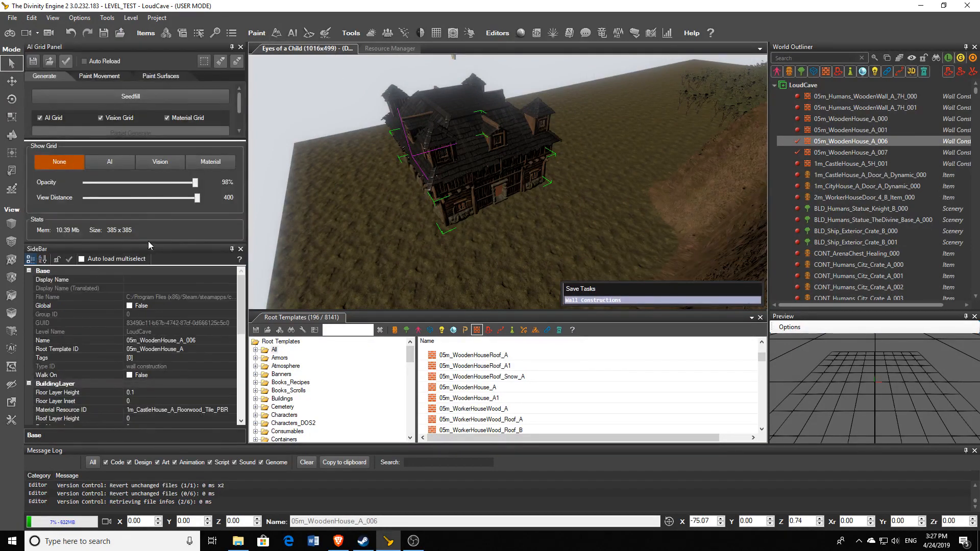
{"action": "left_click_drag", "start_coordinate": [148, 244], "coordinate": [148, 299]}
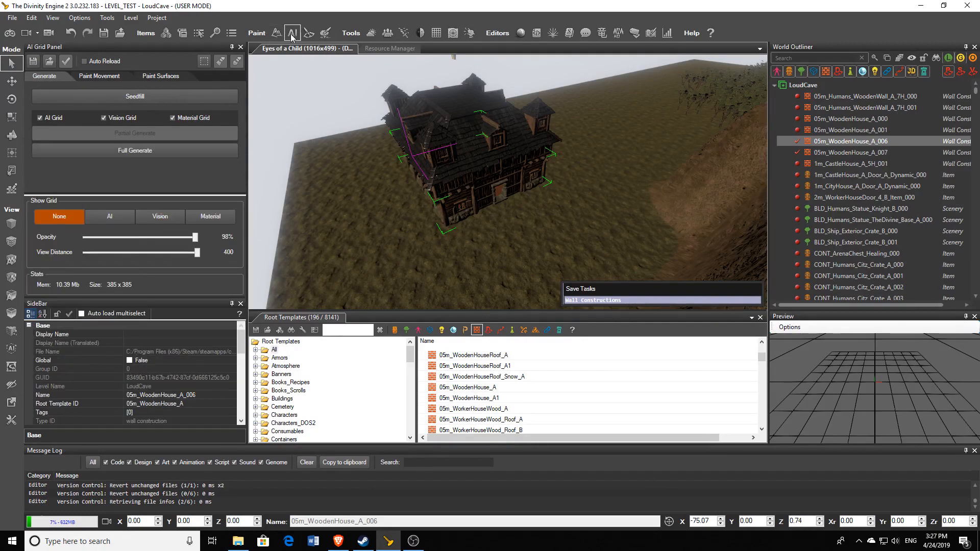
{"action": "left_click", "coordinate": [105, 219]}
{"action": "left_click", "coordinate": [165, 219]}
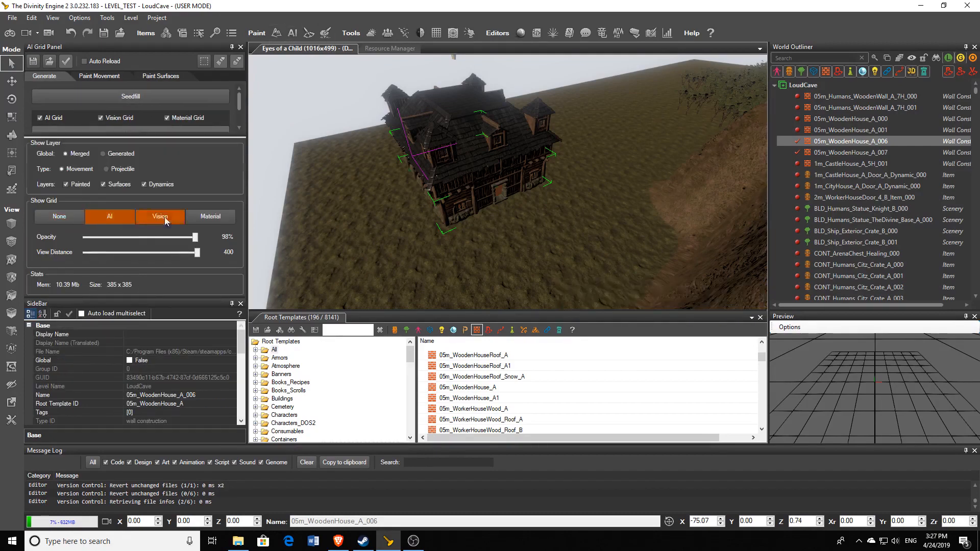
{"action": "left_click", "coordinate": [165, 217]}
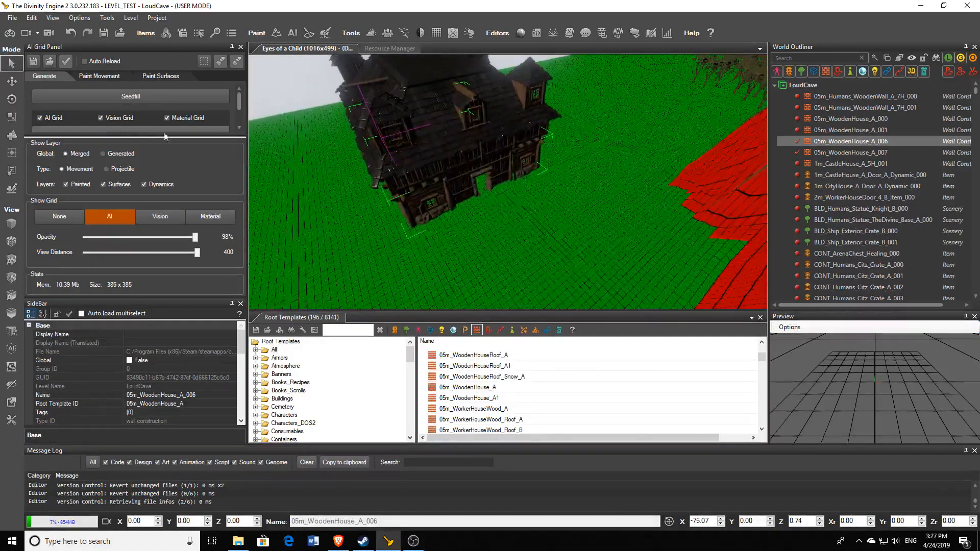
Run a full generate of the level's AI, vision and material grids
{"action": "scroll", "coordinate": [142, 109], "scroll_direction": "down", "scroll_amount": 3}
{"action": "left_click", "coordinate": [155, 119]}
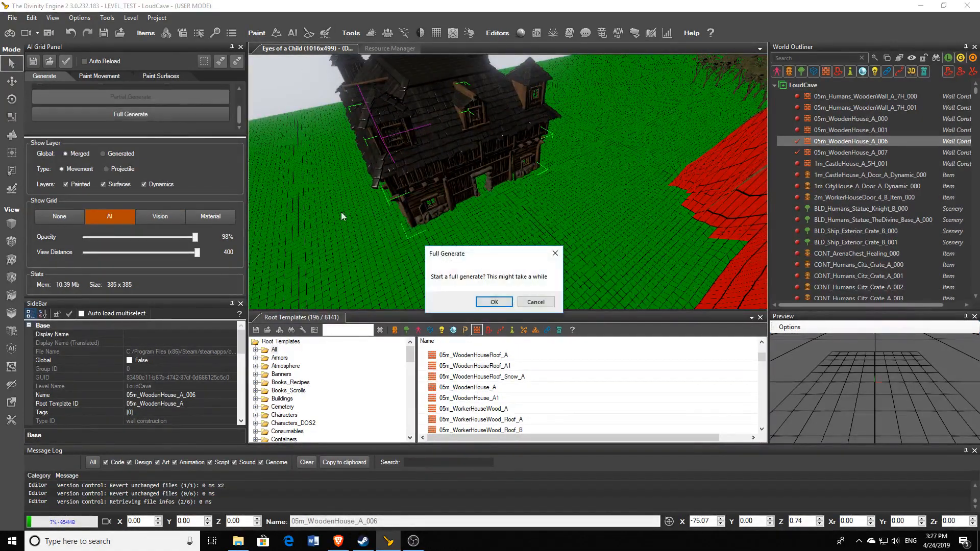
{"action": "left_click", "coordinate": [493, 302]}
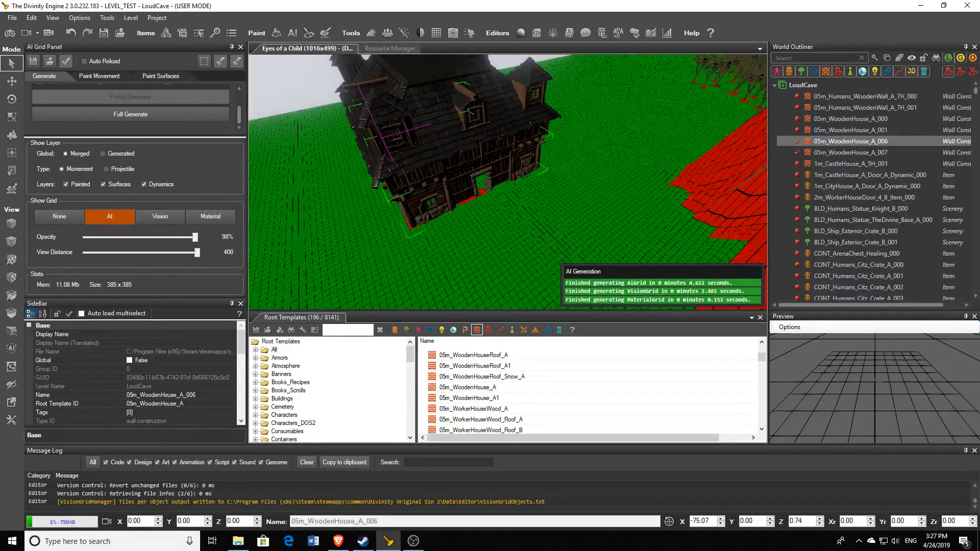
Examine the generated AI grid along the house's front wall and at the doorway
{"action": "key", "text": "w"}
{"action": "right_click_drag", "start_coordinate": [508, 182], "coordinate": [481, 202]}
{"action": "key", "text": "s"}
{"action": "key", "text": "w"}
{"action": "key", "text": "s"}
{"action": "key", "text": "w"}
{"action": "key", "text": "s"}
{"action": "key", "text": "w"}
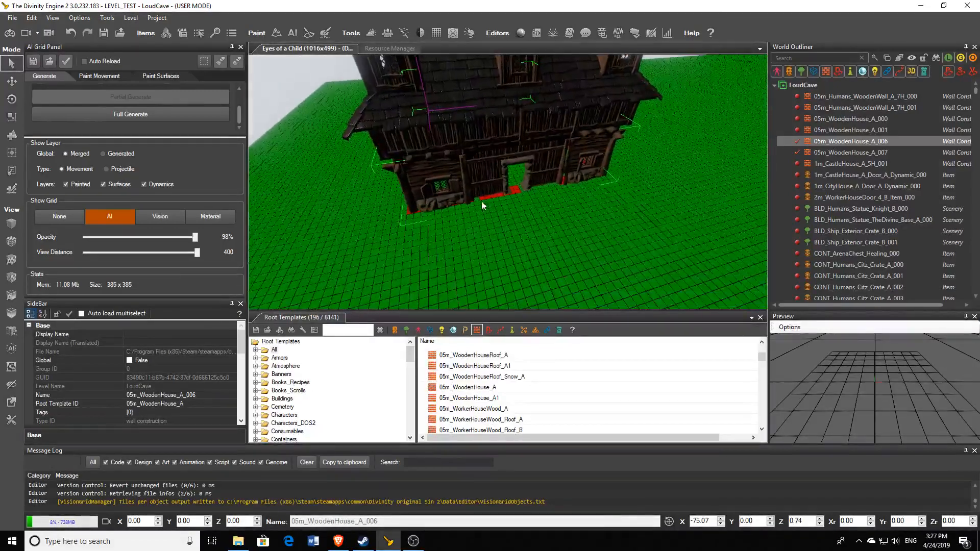
{"action": "key", "text": "w"}
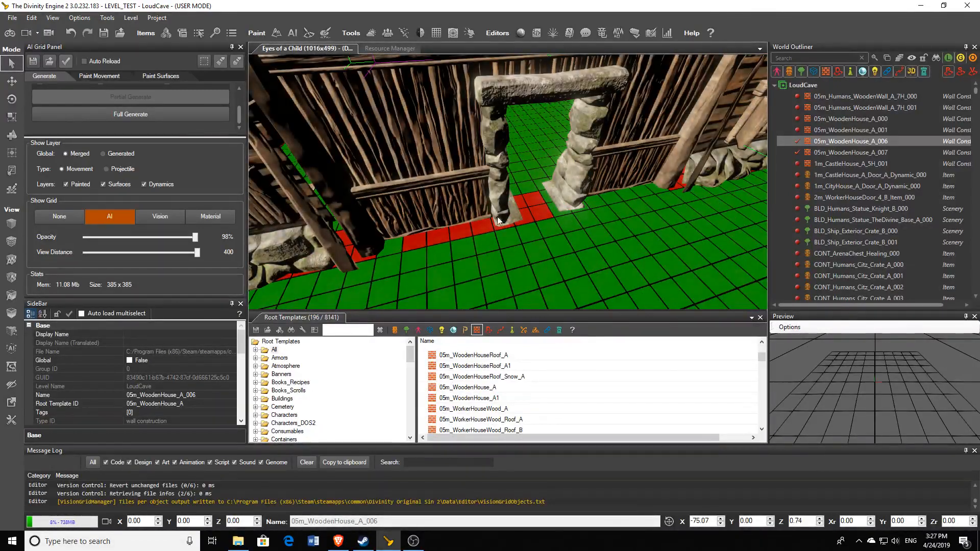
Inspect the AI grid on the floor inside the house and return to an outside view of the building
{"action": "right_click_drag", "start_coordinate": [554, 204], "coordinate": [525, 167]}
{"action": "key", "text": "w"}
{"action": "key", "text": "w"}
{"action": "key", "text": "s"}
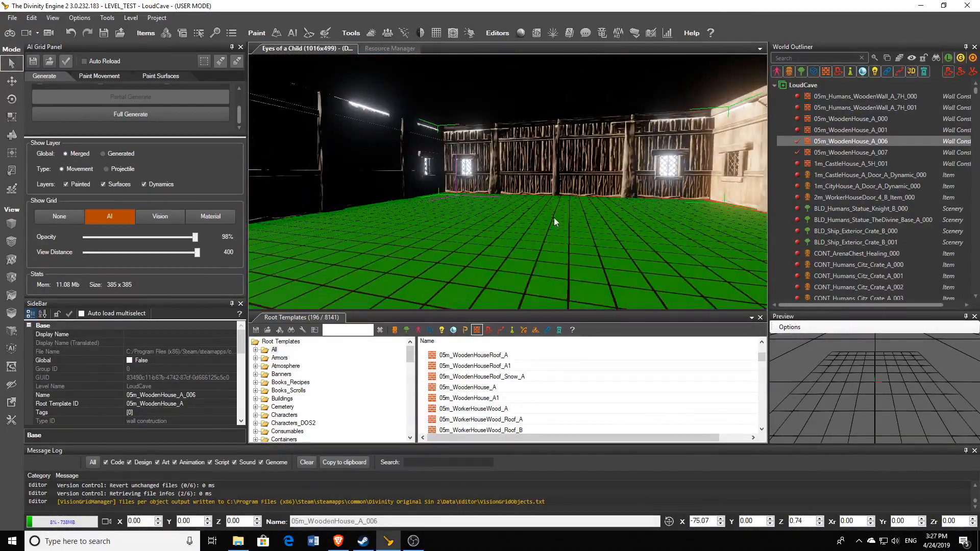
{"action": "right_click_drag", "start_coordinate": [554, 222], "coordinate": [556, 273]}
{"action": "key", "text": "s"}
{"action": "key", "text": "s"}
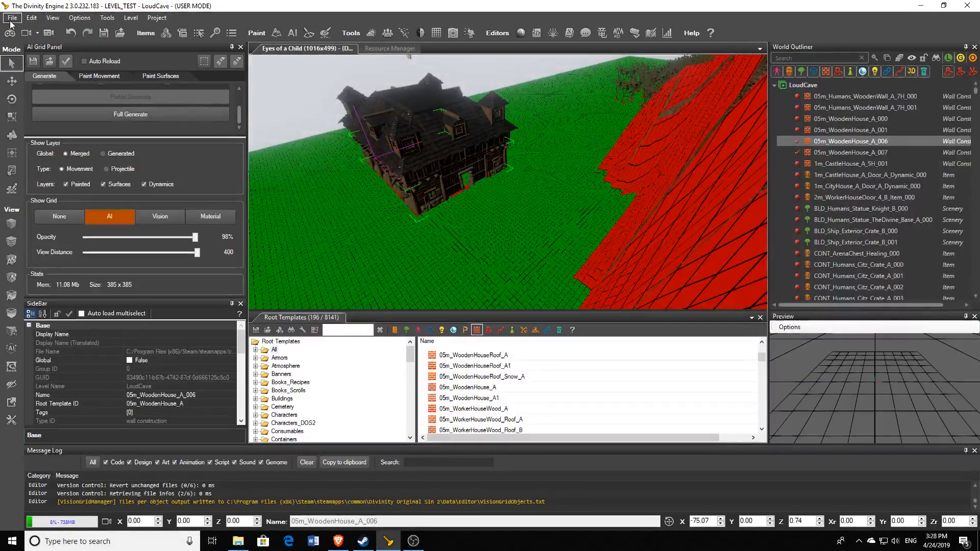
Hide the grid overlay, close the AI Grid Panel and save all changes to the level
{"action": "left_click", "coordinate": [66, 217]}
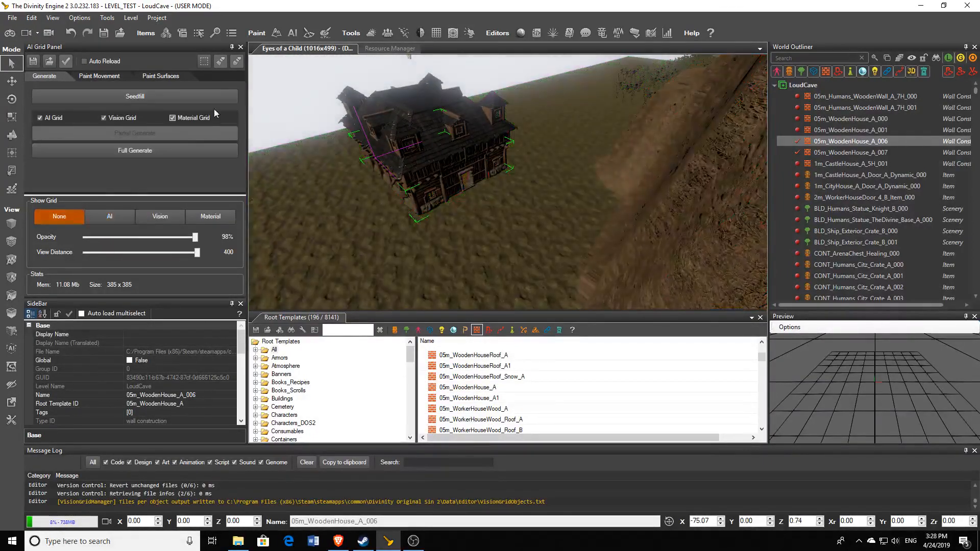
{"action": "left_click", "coordinate": [240, 46]}
{"action": "left_click", "coordinate": [12, 18]}
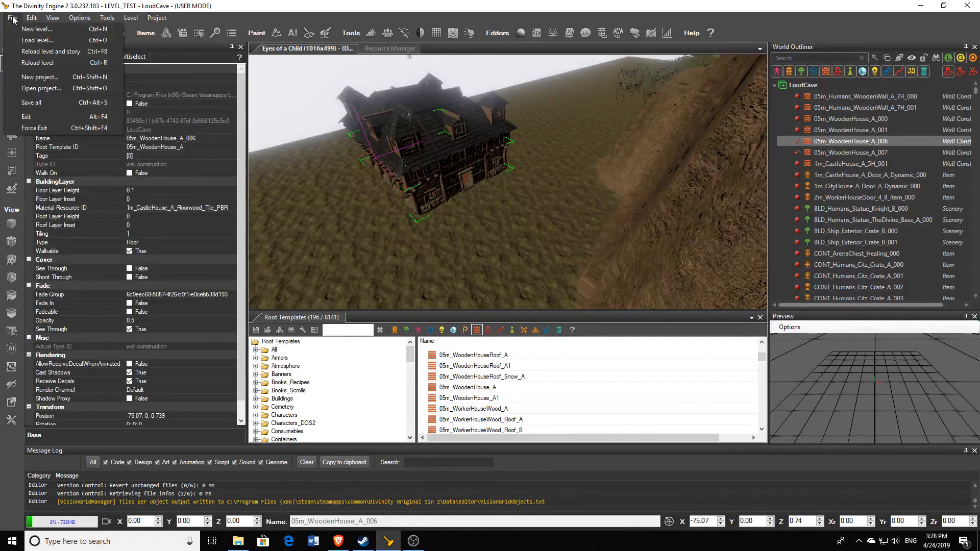
{"action": "left_click", "coordinate": [43, 101]}
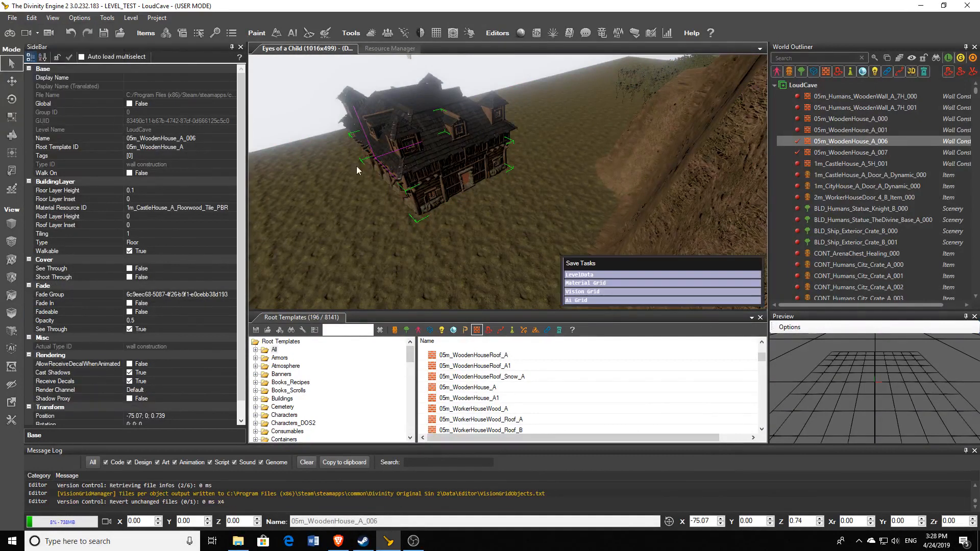
{"action": "right_click_drag", "start_coordinate": [357, 170], "coordinate": [493, 181]}
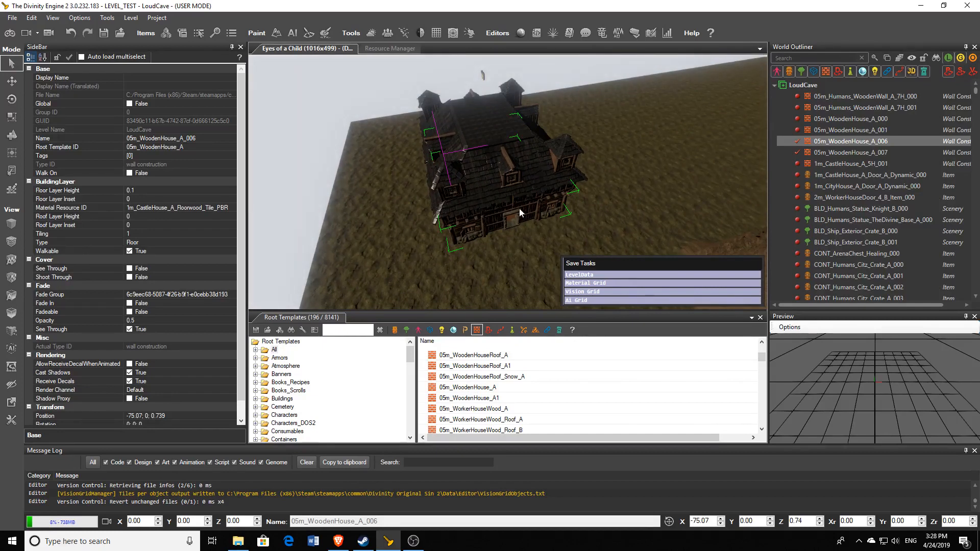